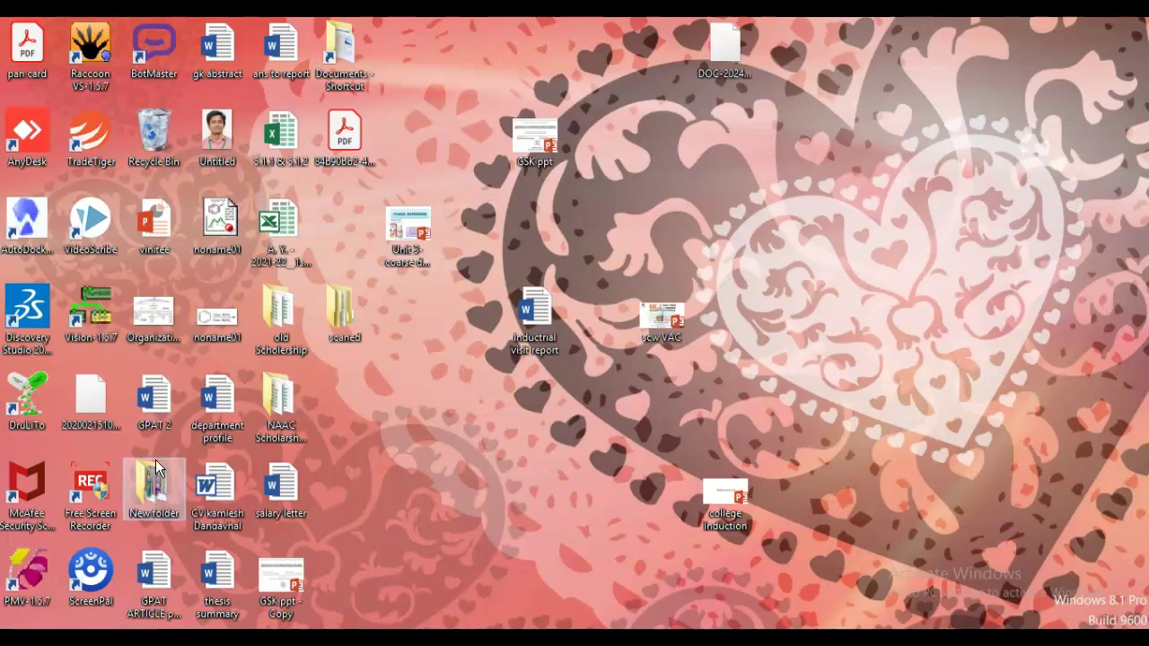
- Launch Python Molecule Viewer (PMV-1.5.7) from the desktop and move its console window aside while it loads
{"action": "left_click", "coordinate": [49, 325]}
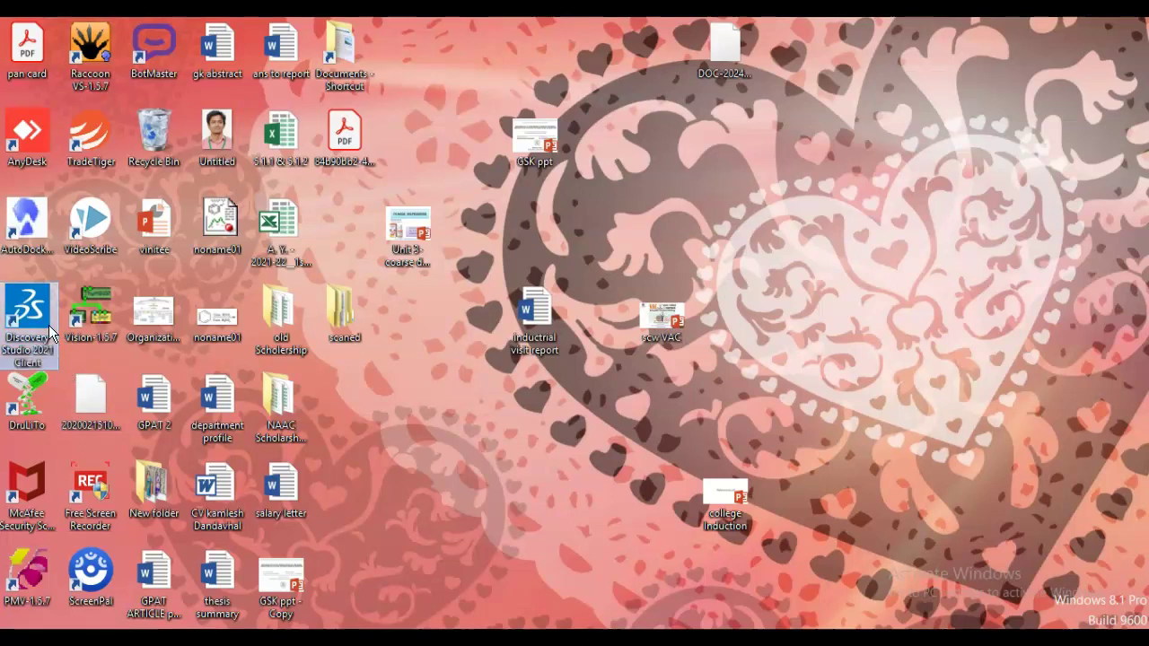
{"action": "left_click", "coordinate": [39, 594]}
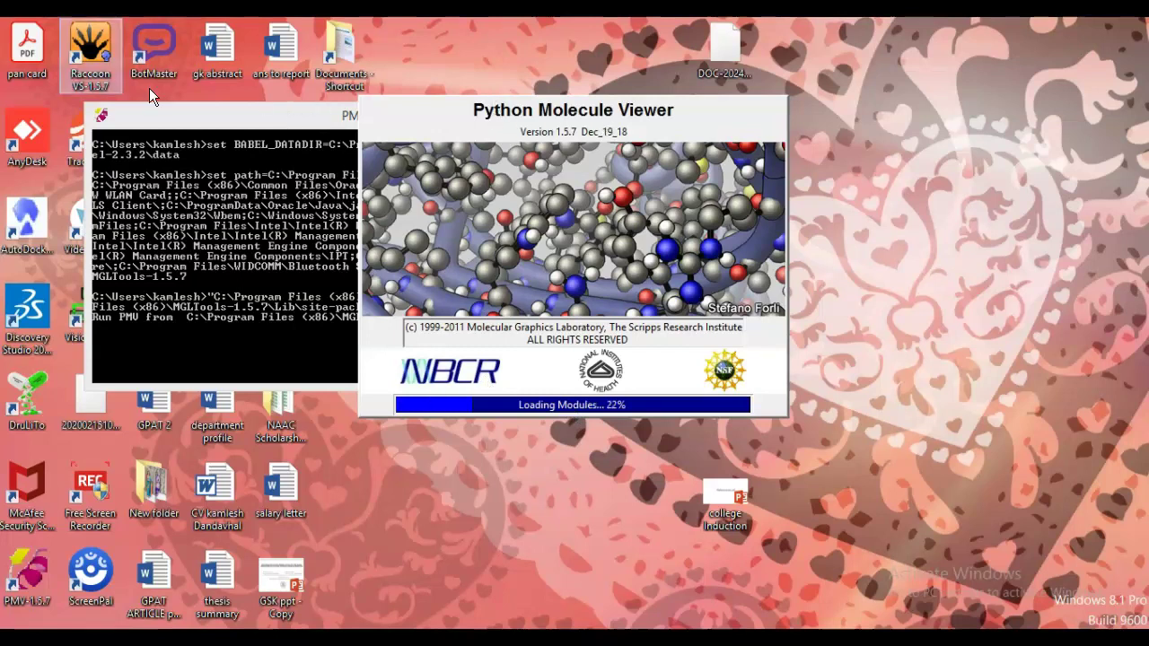
{"action": "left_click", "coordinate": [159, 116]}
{"action": "left_click_drag", "start_coordinate": [159, 116], "coordinate": [548, 174]}
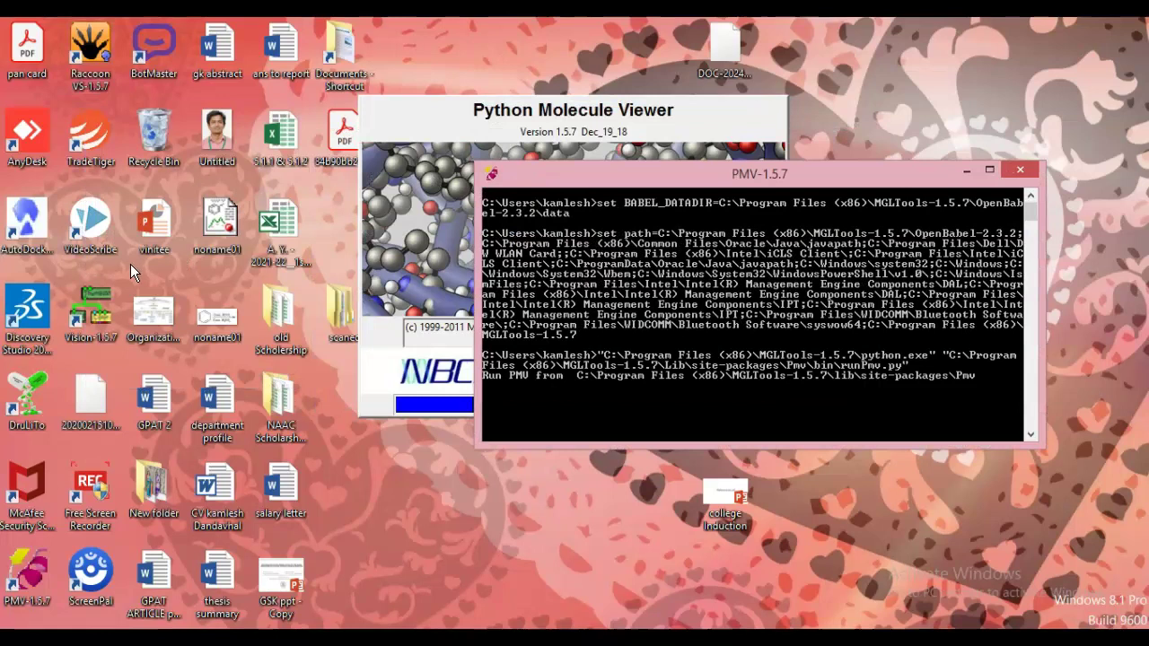
{"action": "left_click", "coordinate": [51, 354]}
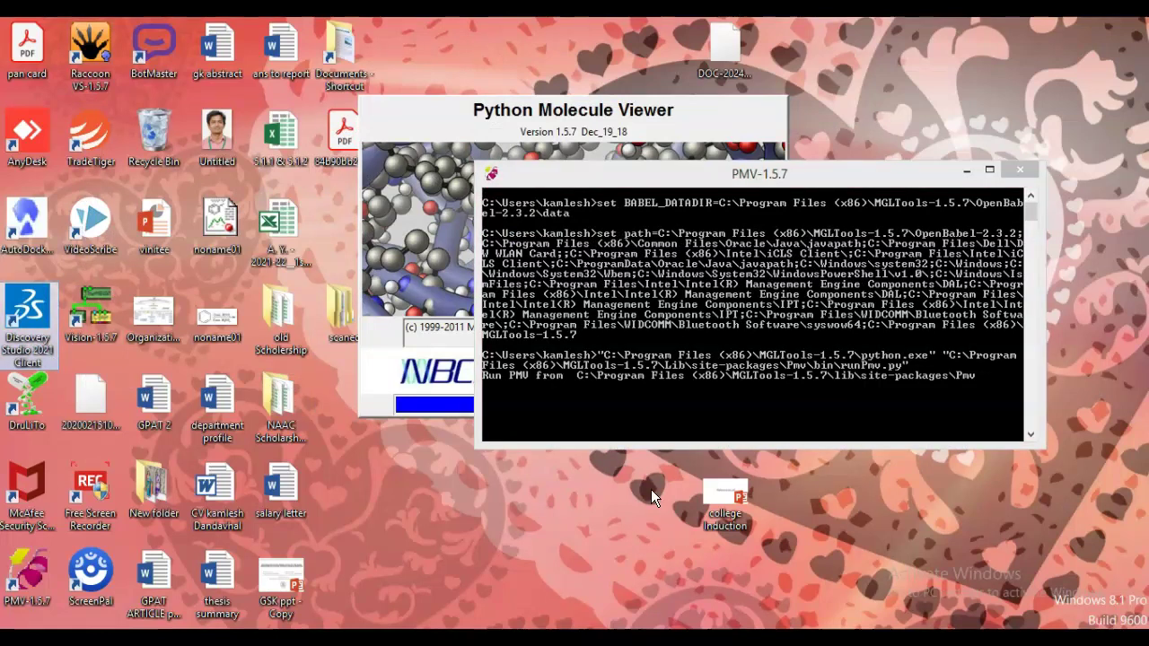
{"action": "left_click_drag", "start_coordinate": [758, 183], "coordinate": [668, 152]}
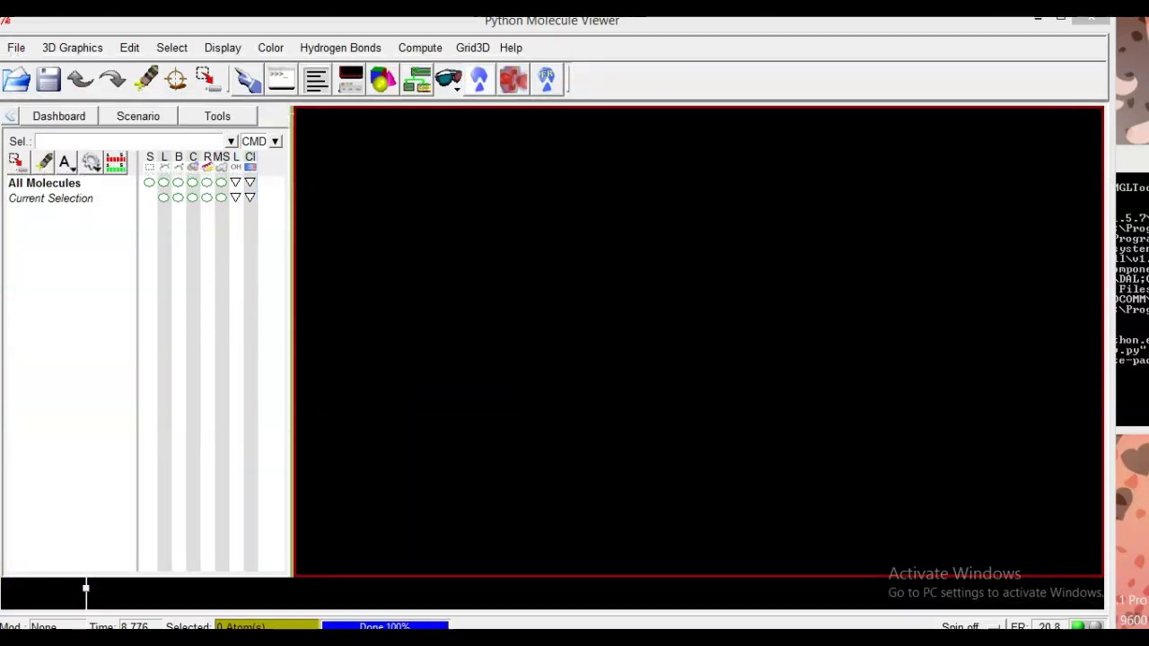
- Restore and reposition the Python Molecule Viewer window, load the AutoDock tools module, and dismiss the version chooser
{"action": "left_click", "coordinate": [1064, 32]}
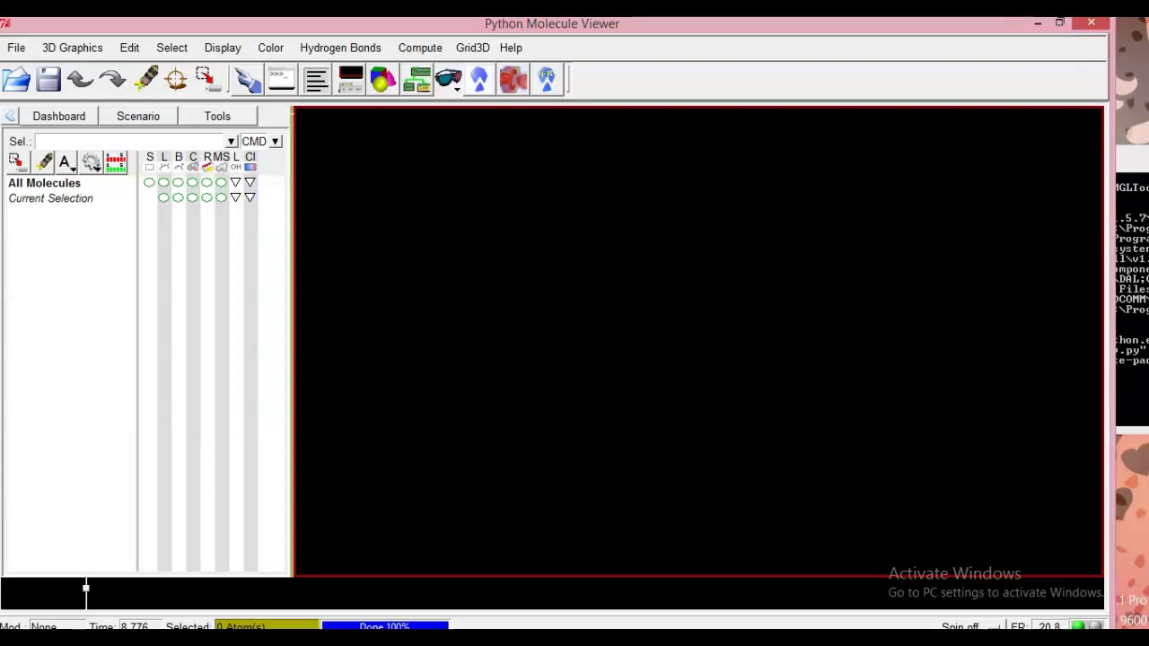
{"action": "left_click_drag", "start_coordinate": [900, 29], "coordinate": [957, 28]}
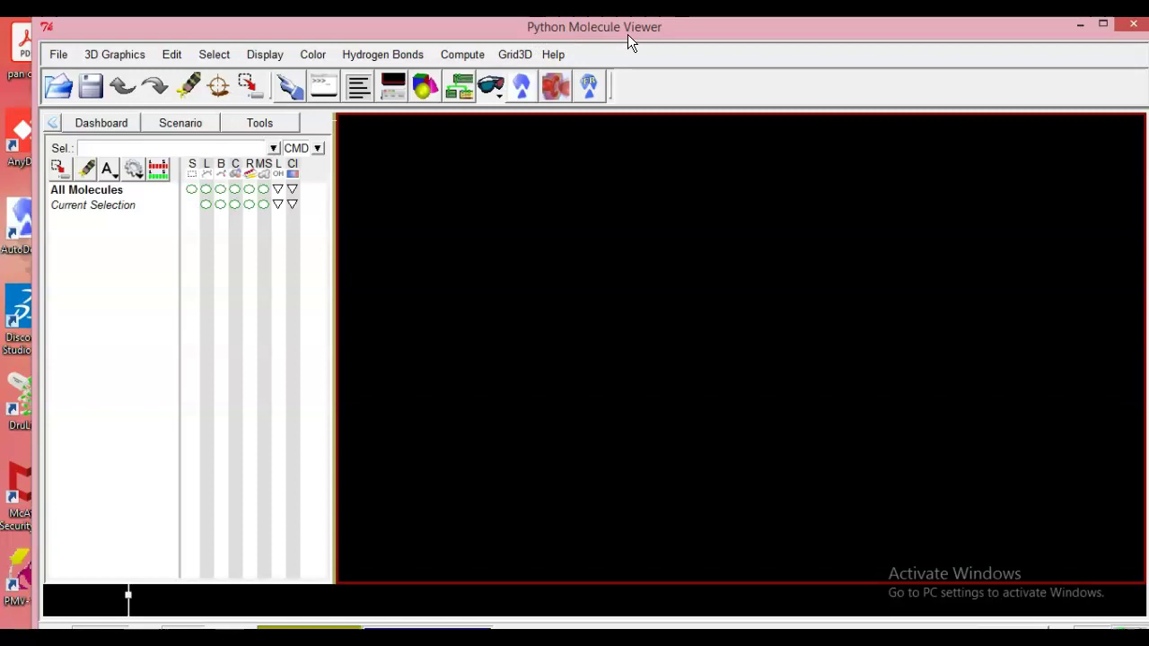
{"action": "left_click", "coordinate": [522, 88]}
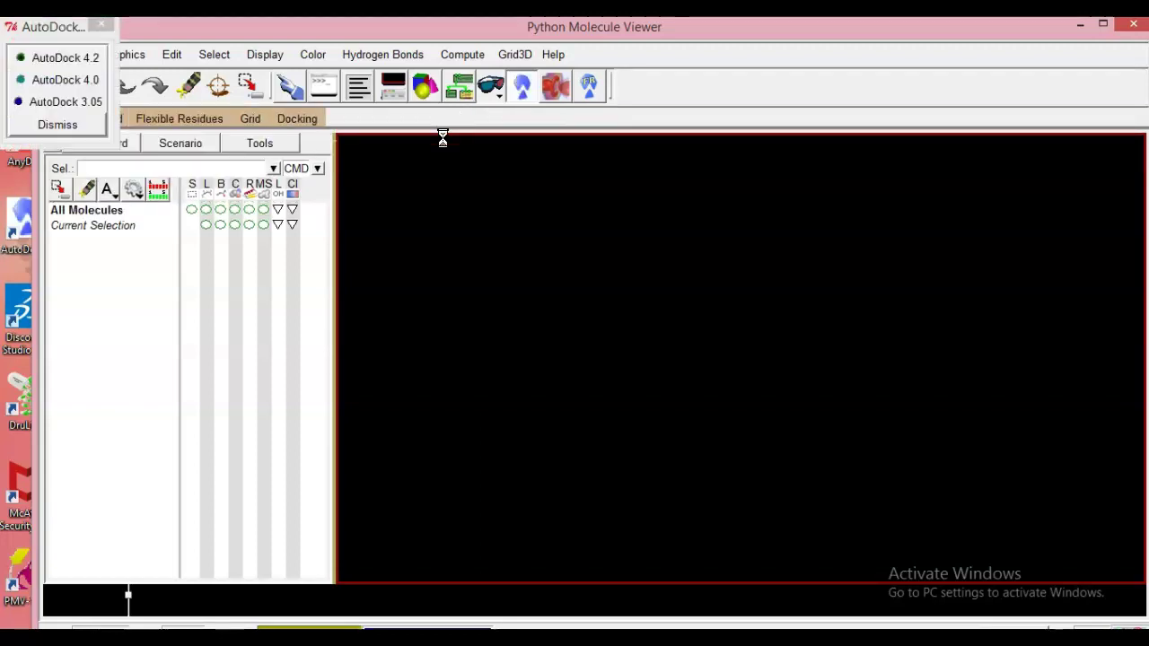
{"action": "left_click", "coordinate": [57, 125]}
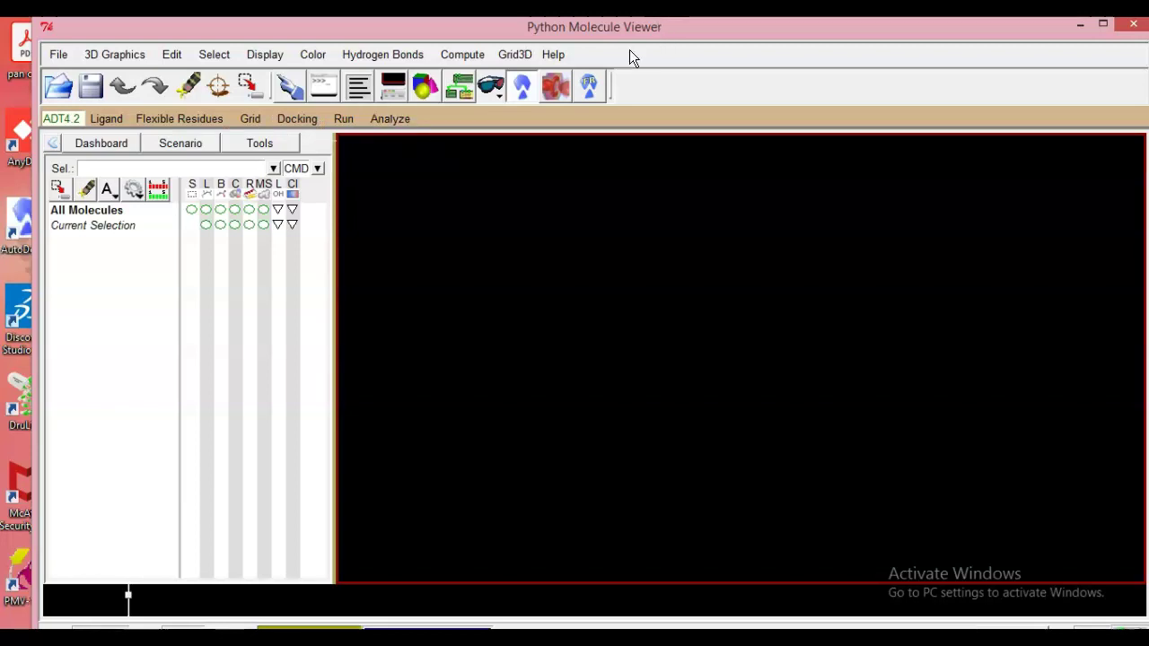
- Read the molecule file 4a from the 4a folder into the viewer
{"action": "left_click", "coordinate": [56, 55]}
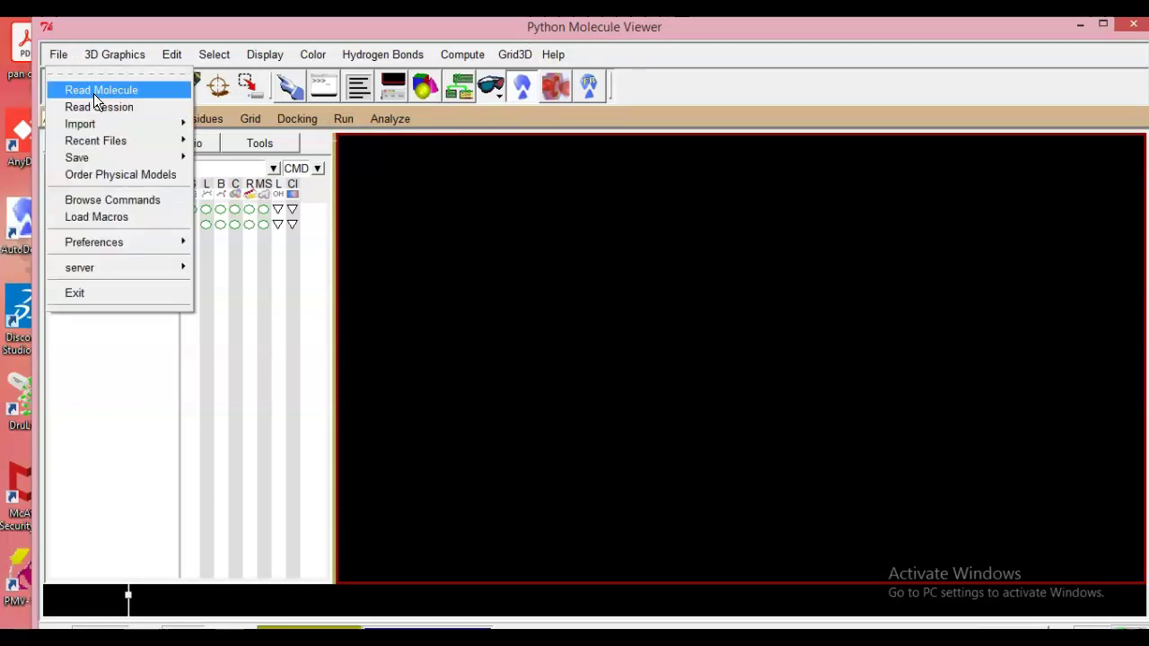
{"action": "left_click", "coordinate": [140, 90]}
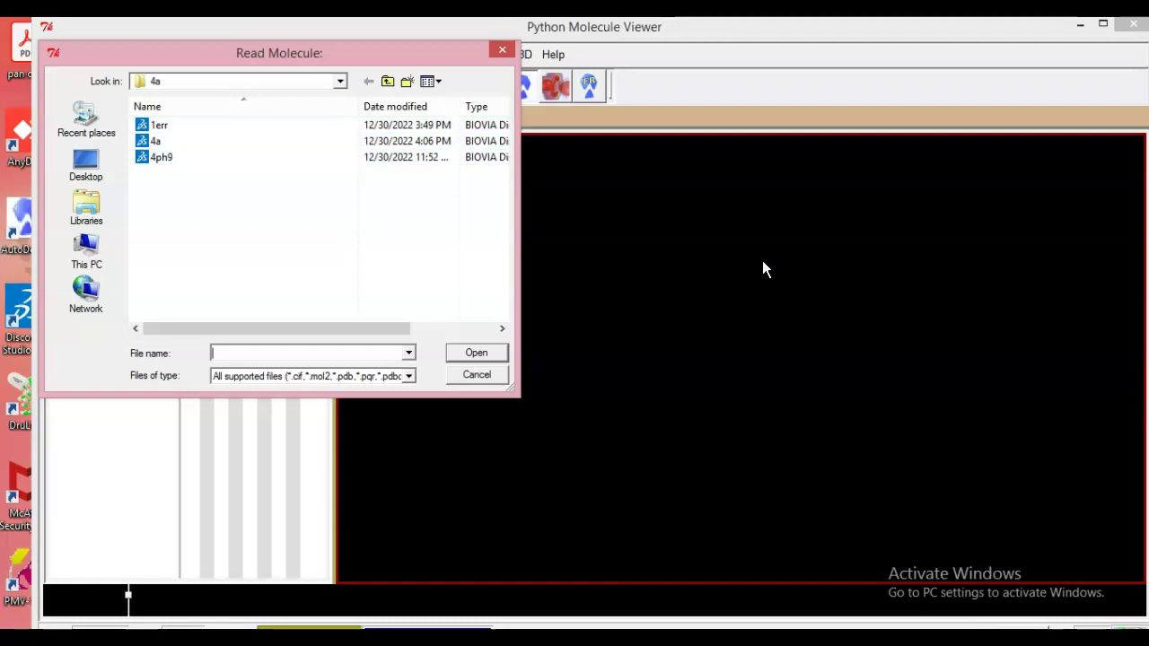
{"action": "left_click_drag", "start_coordinate": [255, 54], "coordinate": [364, 91]}
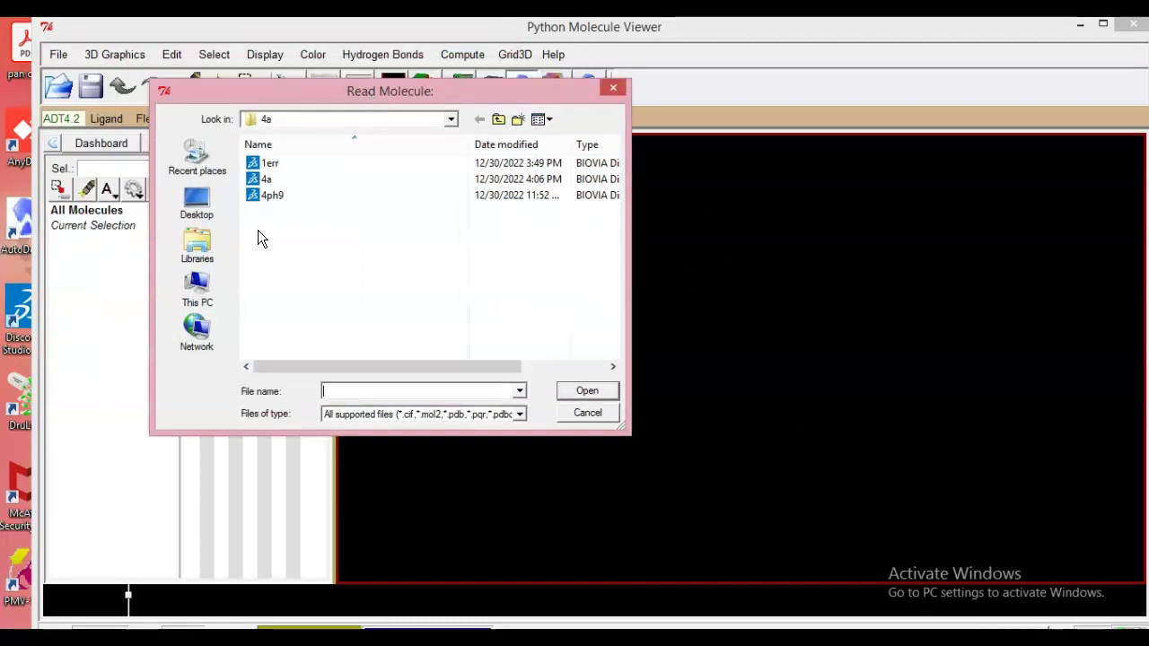
{"action": "left_click", "coordinate": [263, 185]}
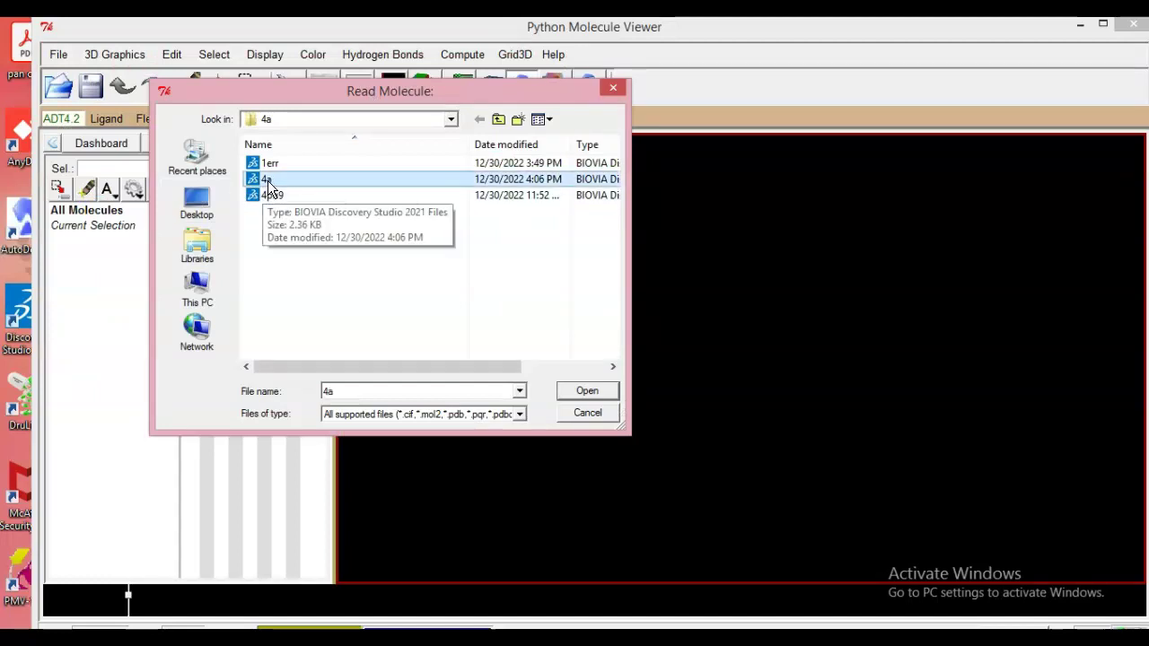
{"action": "left_click", "coordinate": [265, 182]}
{"action": "left_click", "coordinate": [554, 182]}
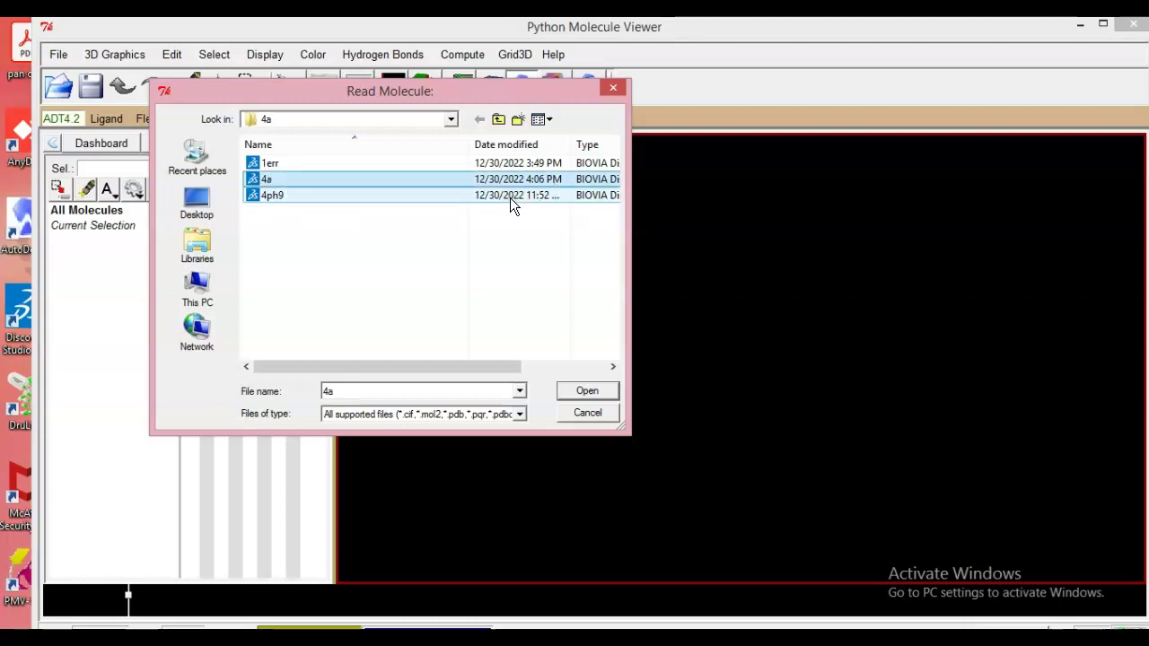
{"action": "left_click", "coordinate": [585, 391]}
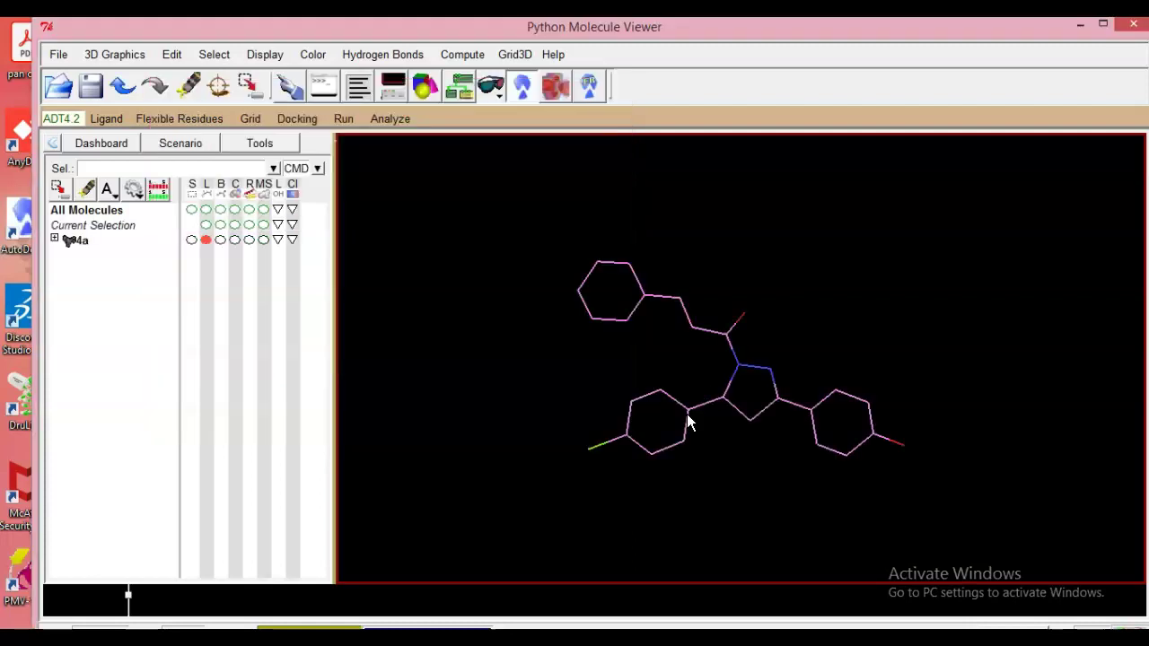
{"action": "left_click_drag", "start_coordinate": [624, 449], "coordinate": [926, 239]}
{"action": "left_click_drag", "start_coordinate": [796, 346], "coordinate": [949, 290]}
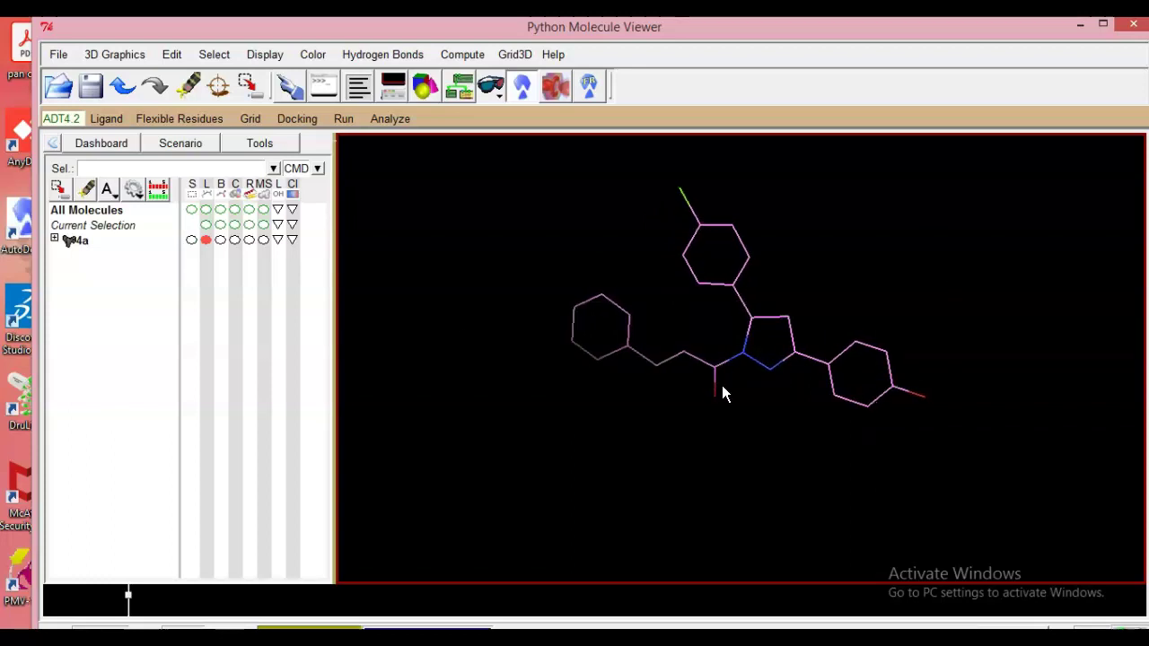
- Open the user preferences and clear the existing path from the Startup Directory setting
{"action": "left_click", "coordinate": [58, 56]}
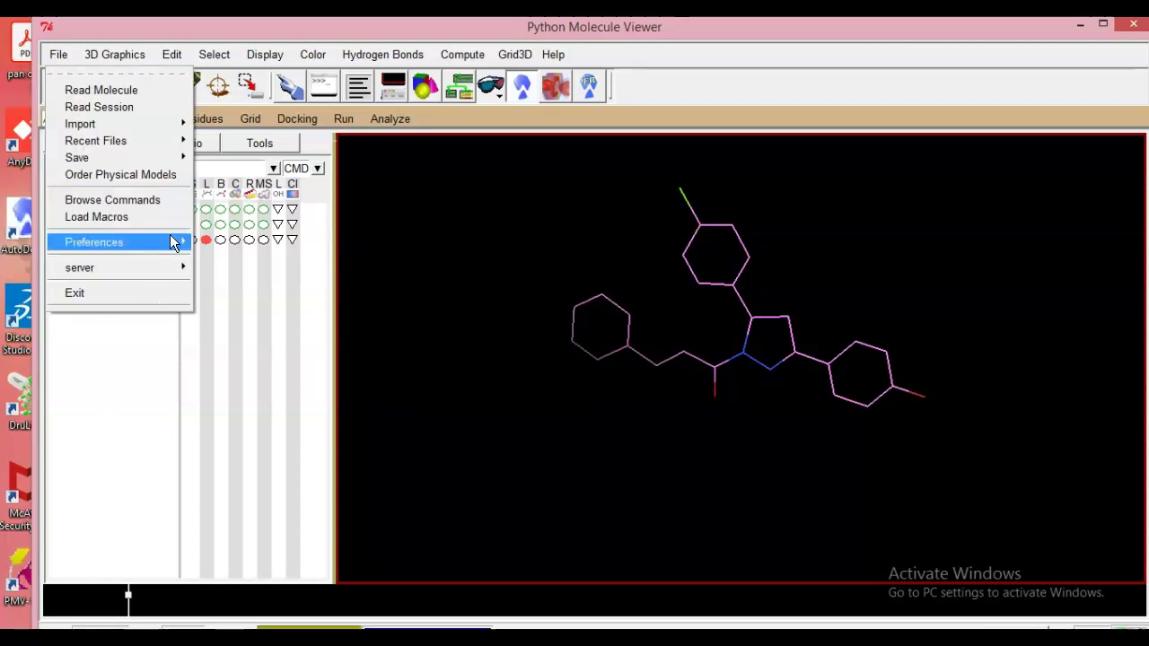
{"action": "mouse_move", "coordinate": [151, 246]}
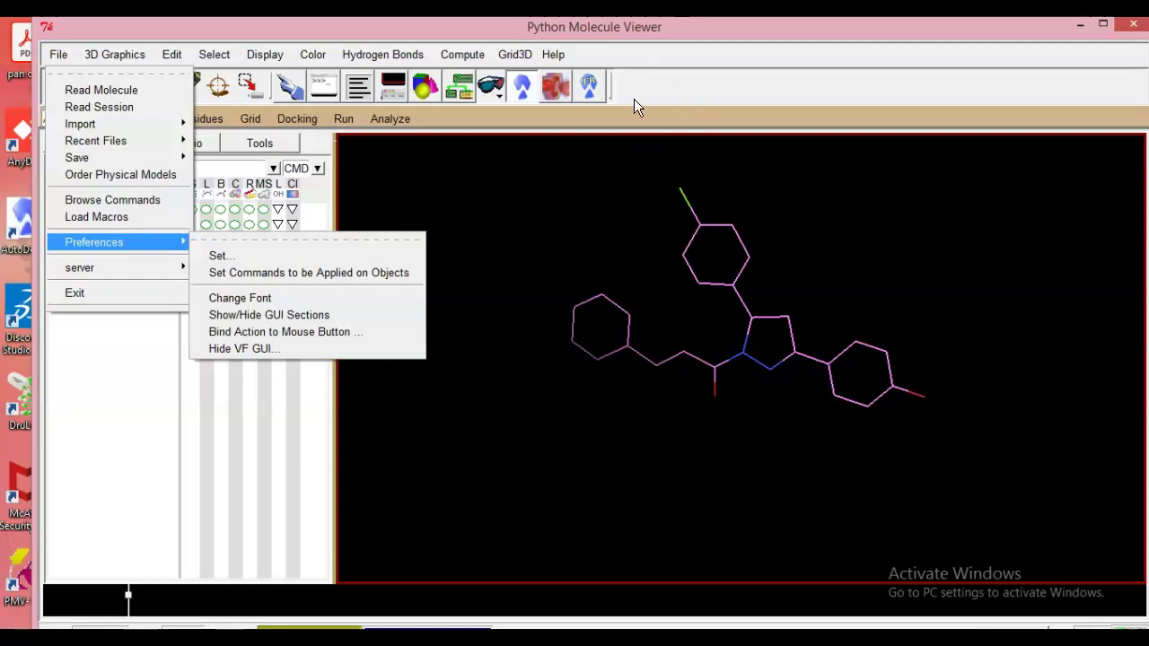
{"action": "left_click", "coordinate": [217, 260]}
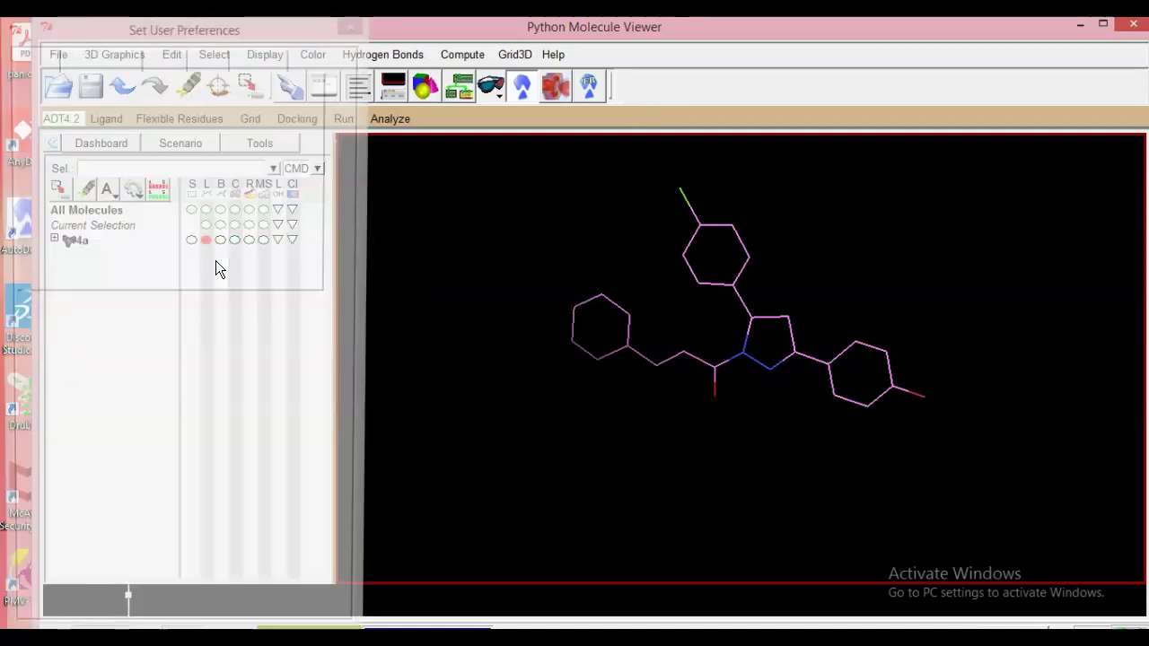
{"action": "left_click_drag", "start_coordinate": [266, 34], "coordinate": [387, 28]}
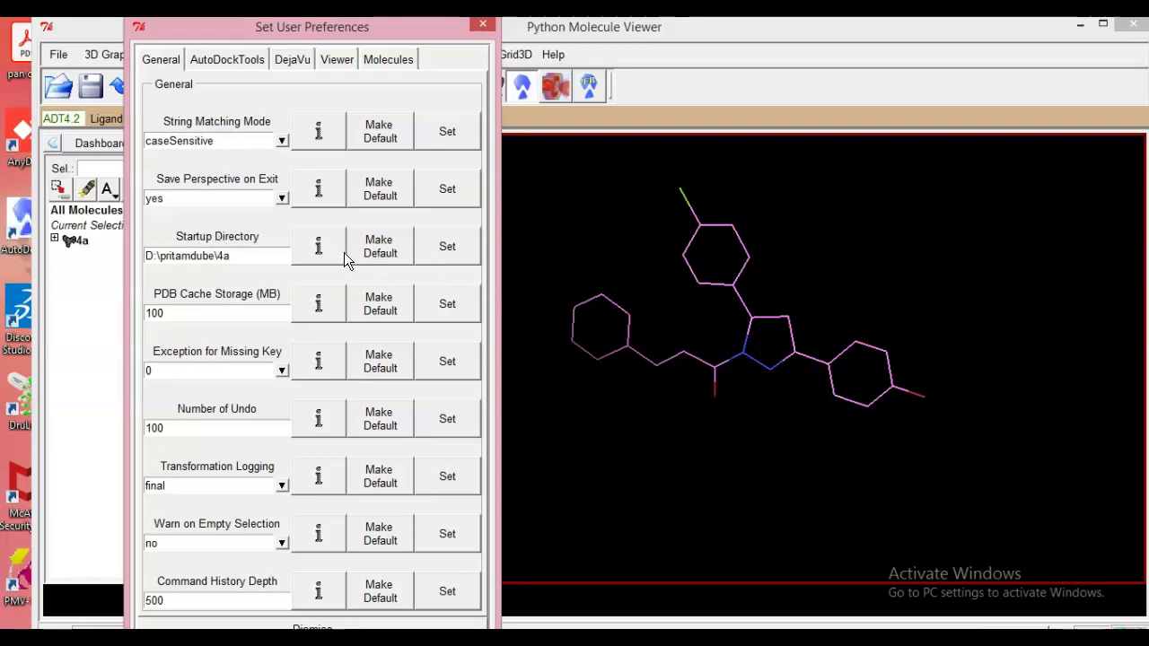
{"action": "left_click", "coordinate": [208, 256]}
{"action": "left_click_drag", "start_coordinate": [147, 257], "coordinate": [230, 256]}
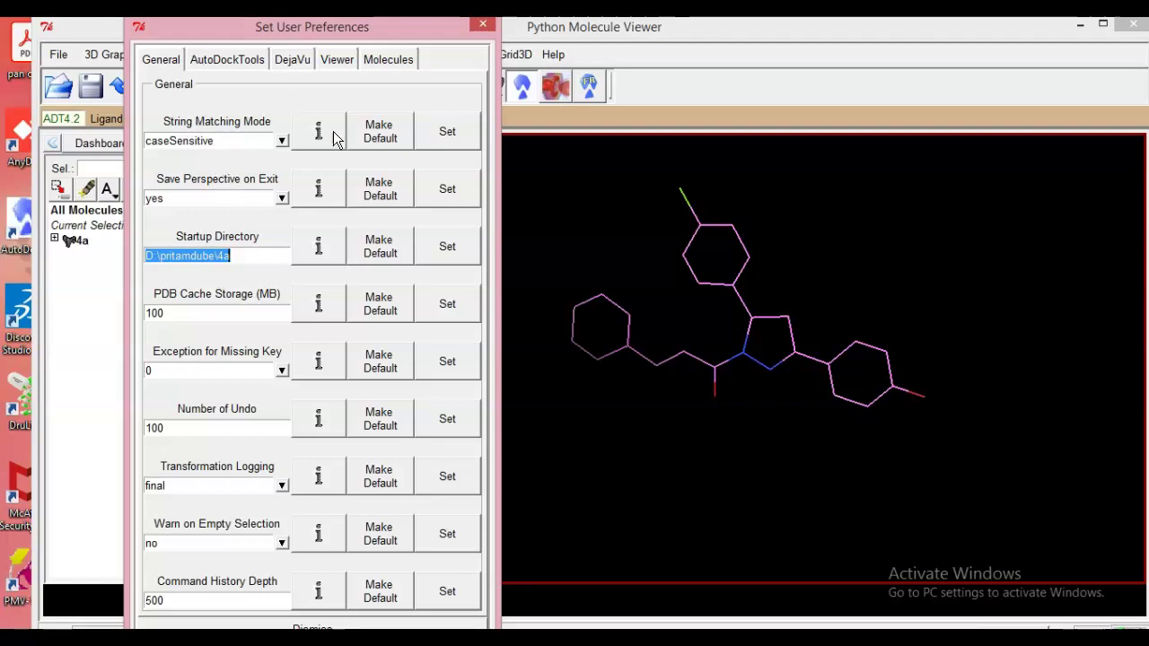
{"action": "left_click", "coordinate": [282, 142]}
{"action": "left_click", "coordinate": [283, 145]}
{"action": "key", "text": "BackSpace"}
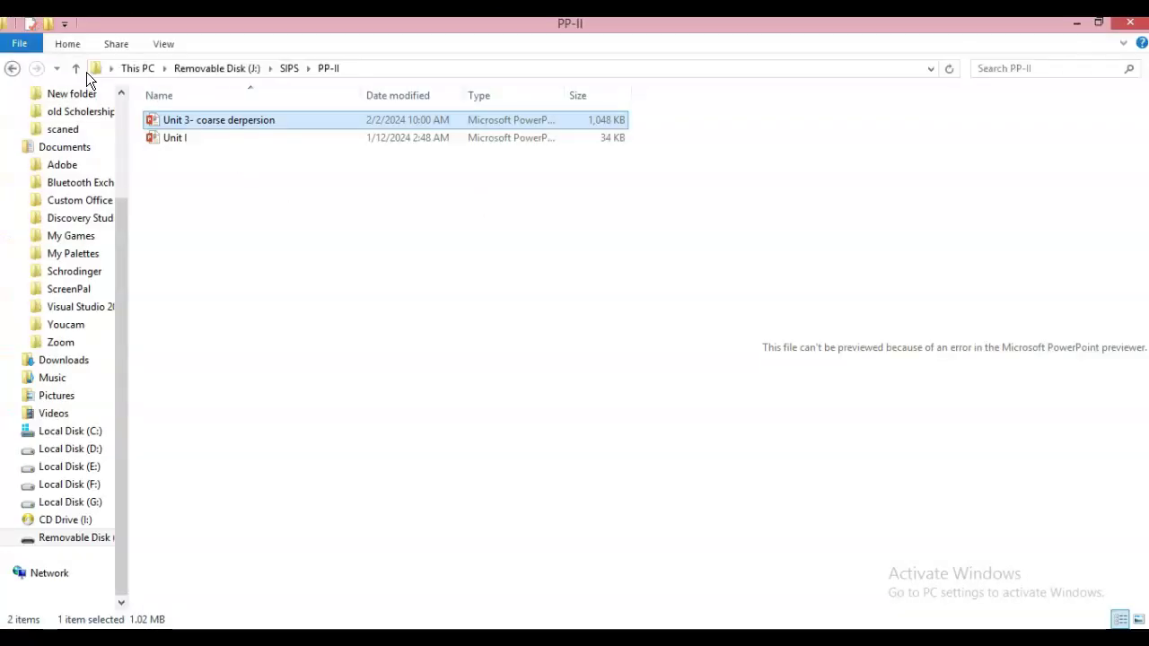
- In File Explorer, browse to the Schrodinger folder inside Documents and copy its full path
{"action": "left_click", "coordinate": [79, 69]}
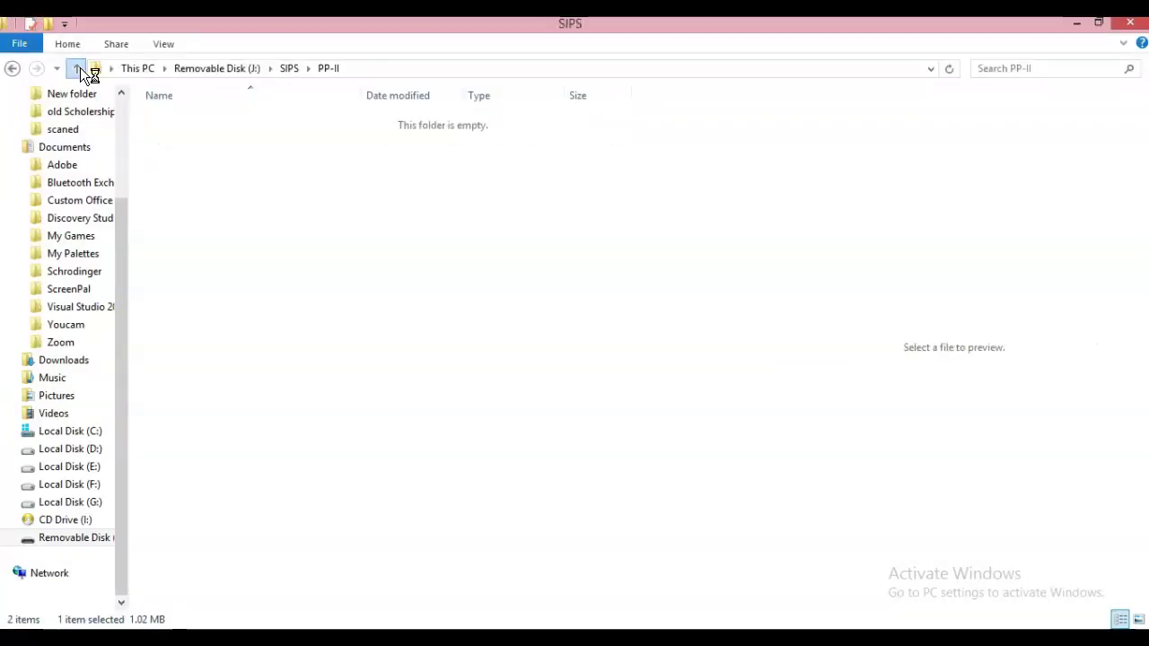
{"action": "left_click", "coordinate": [139, 68]}
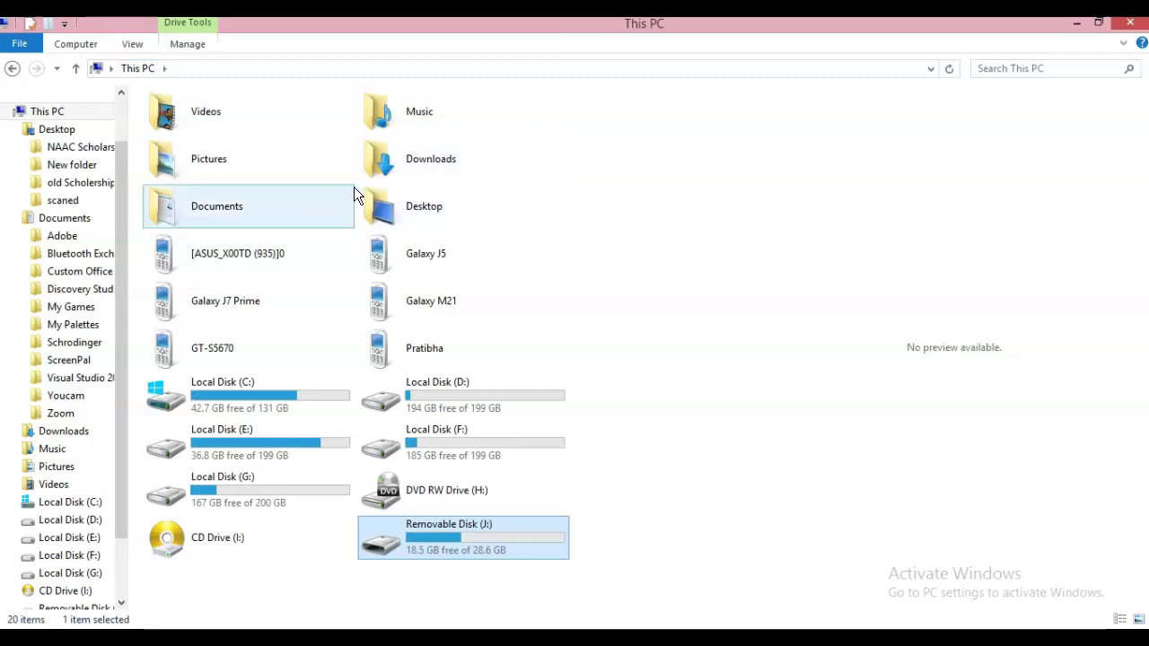
{"action": "left_click", "coordinate": [299, 213]}
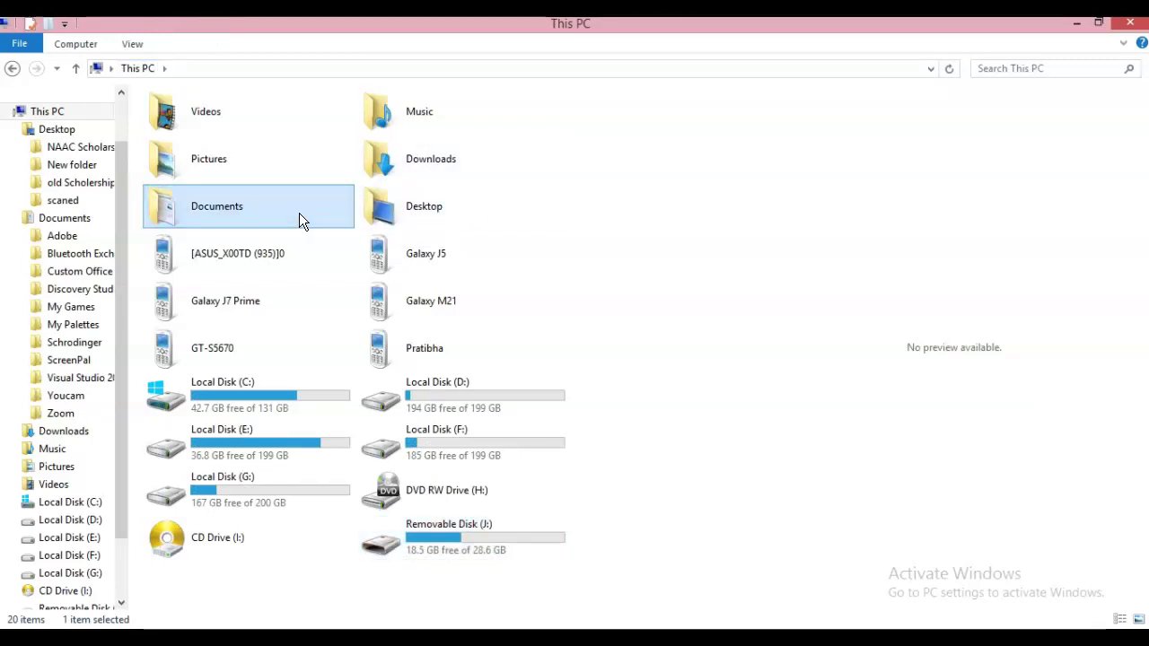
{"action": "double_click", "coordinate": [221, 208]}
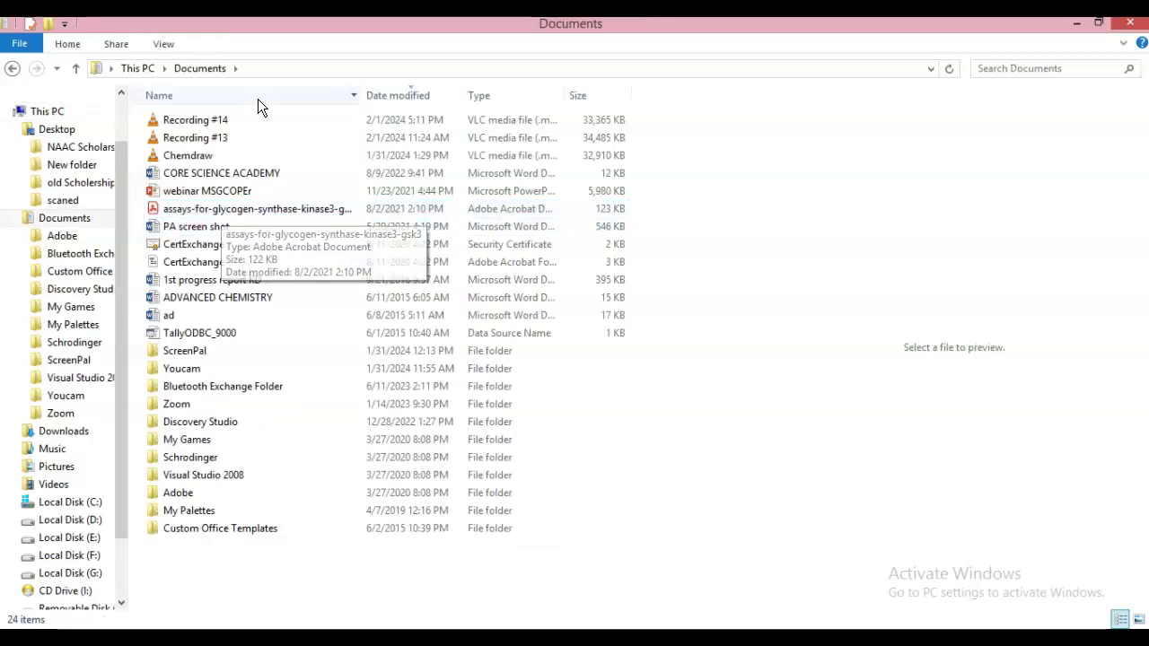
{"action": "left_click", "coordinate": [256, 68]}
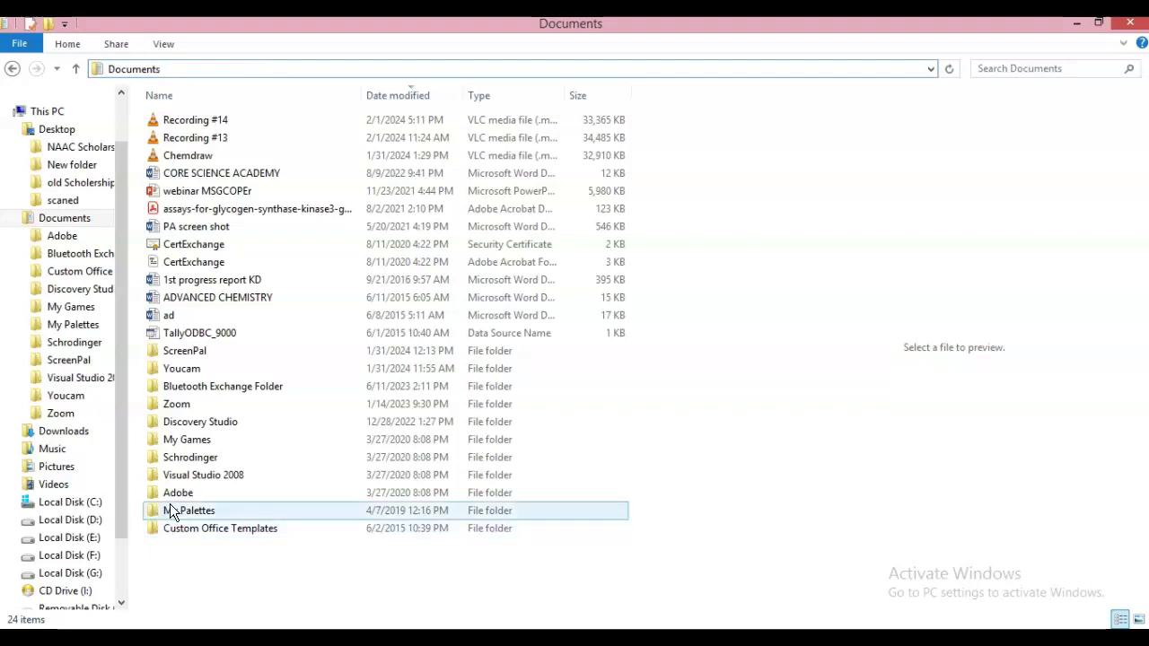
{"action": "double_click", "coordinate": [199, 458]}
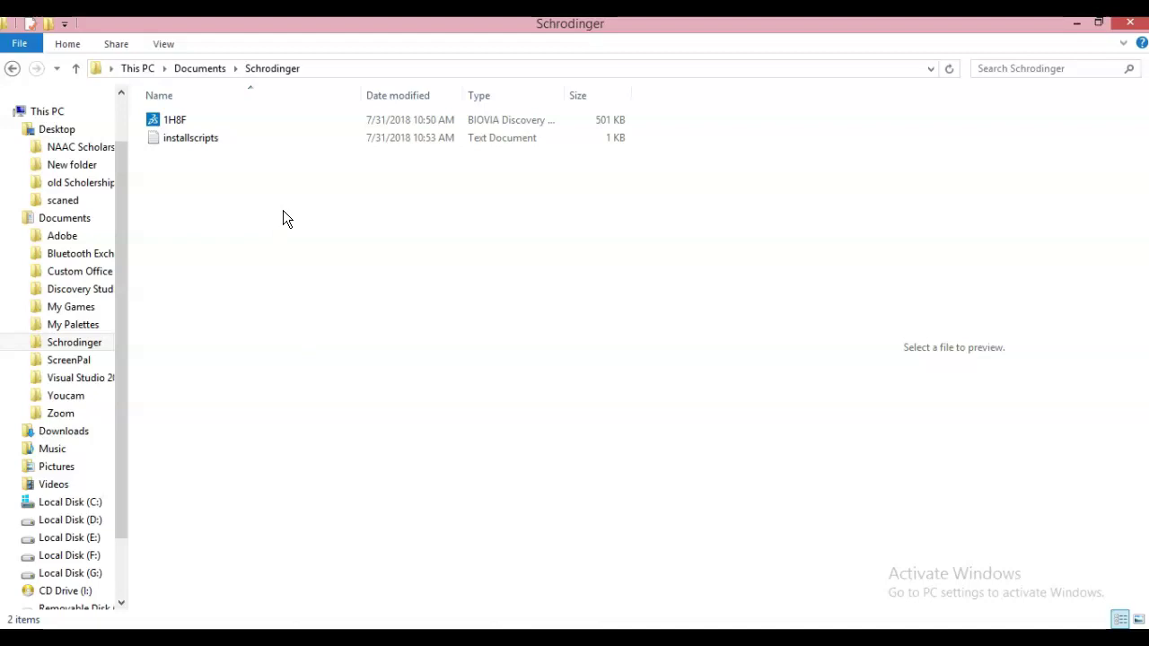
{"action": "left_click", "coordinate": [328, 69]}
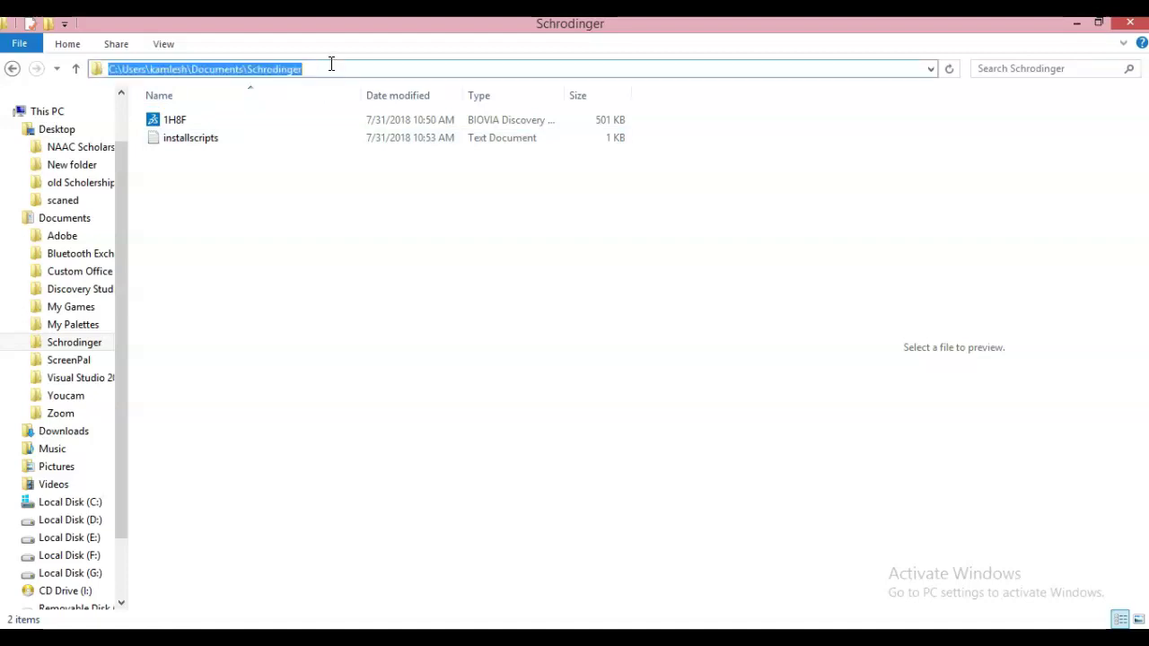
- Back in Python Molecule Viewer, set the Startup Directory to the copied Documents\Schrodinger path and leave the preferences
{"action": "left_click", "coordinate": [503, 640]}
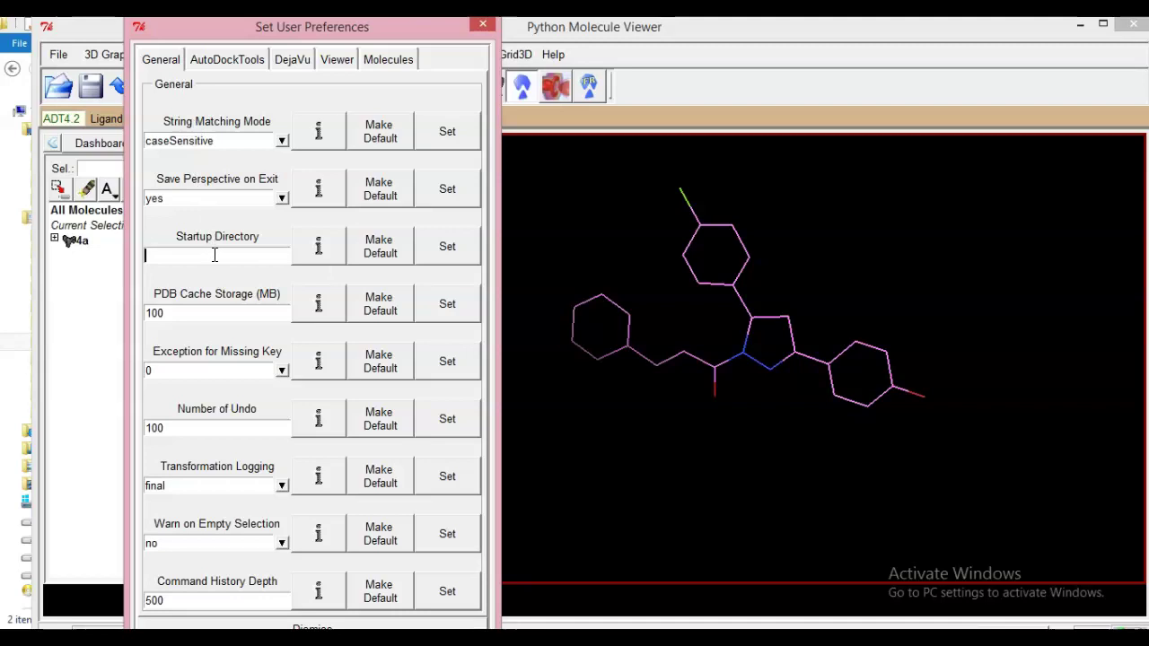
{"action": "key", "text": "ctrl+v"}
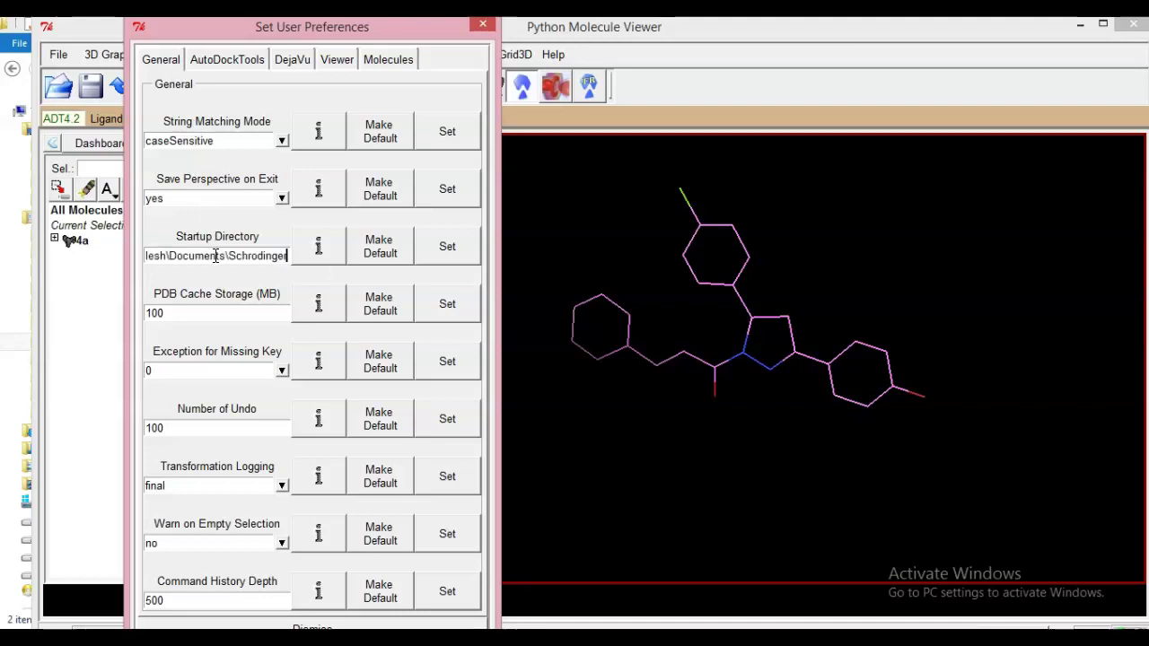
{"action": "left_click", "coordinate": [436, 255]}
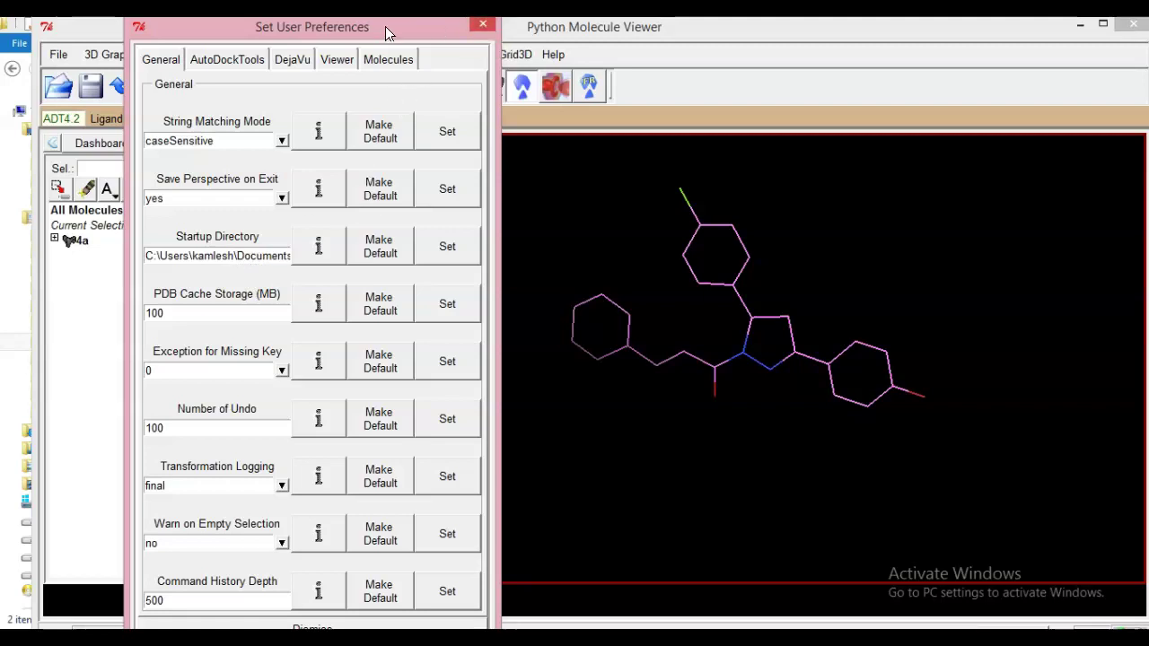
{"action": "mouse_move", "coordinate": [386, 26]}
{"action": "left_mouse_down"}
{"action": "mouse_move", "coordinate": [392, 14]}
{"action": "mouse_move", "coordinate": [392, 26]}
{"action": "left_mouse_up"}
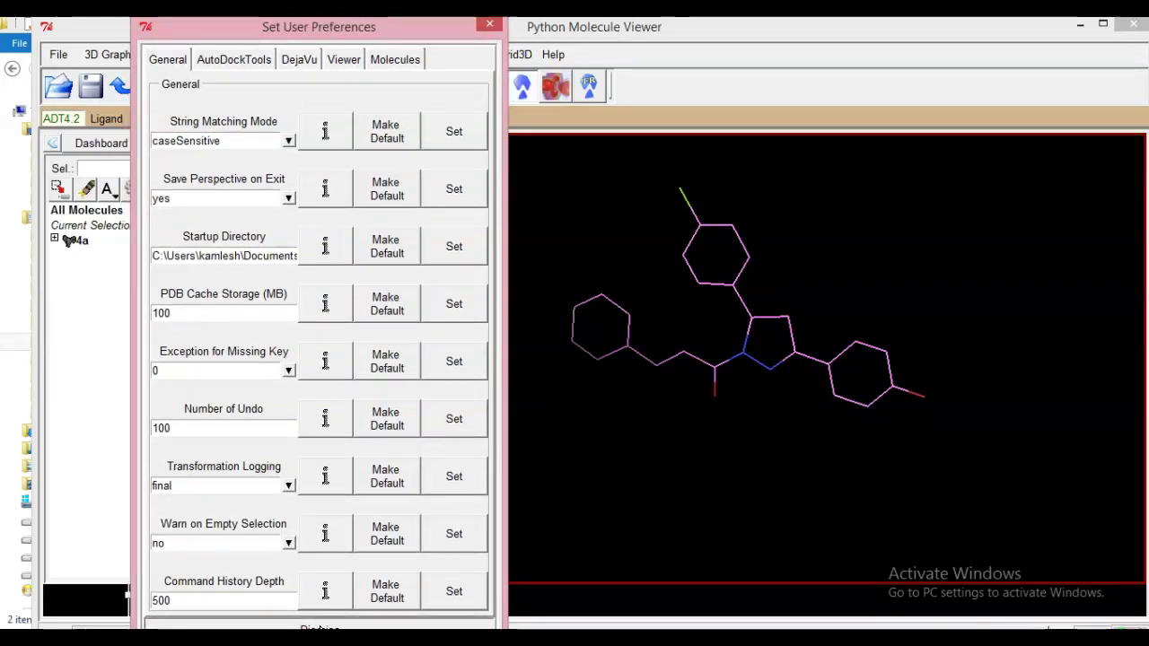
{"action": "left_click", "coordinate": [95, 146]}
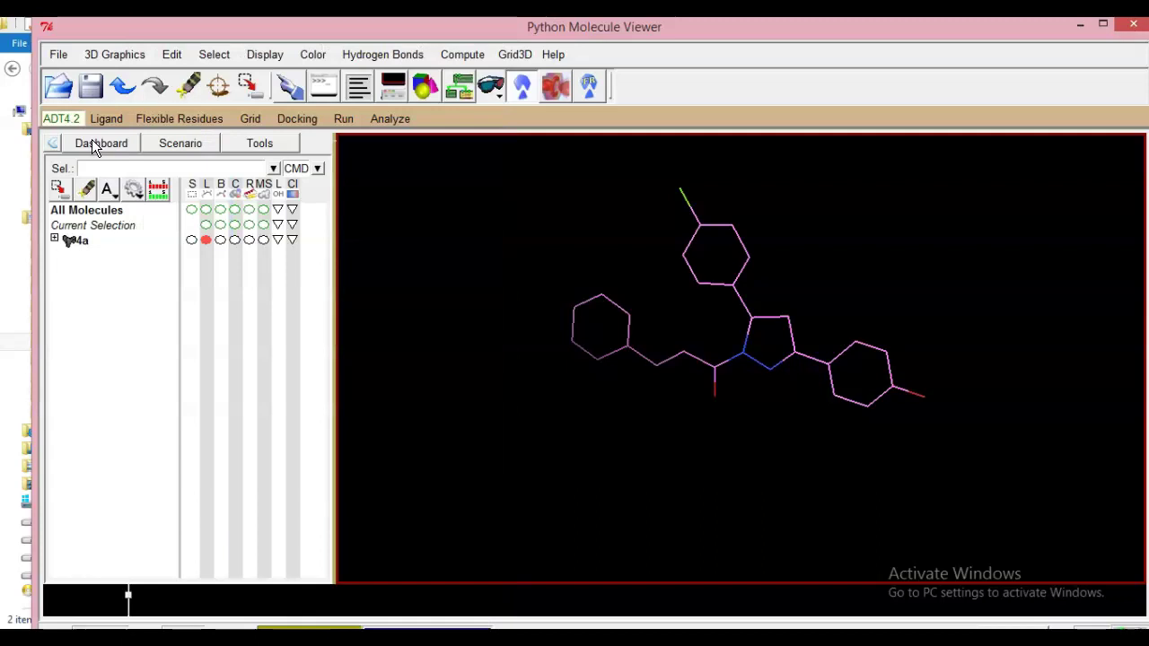
{"action": "left_click", "coordinate": [59, 56]}
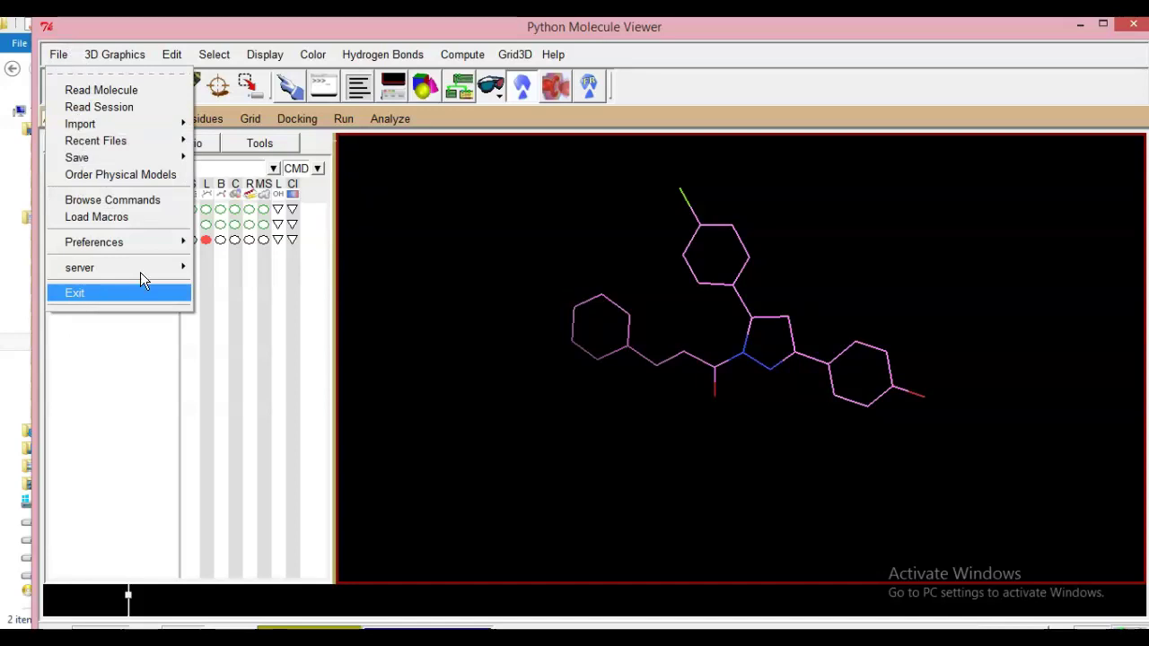
{"action": "mouse_move", "coordinate": [142, 271]}
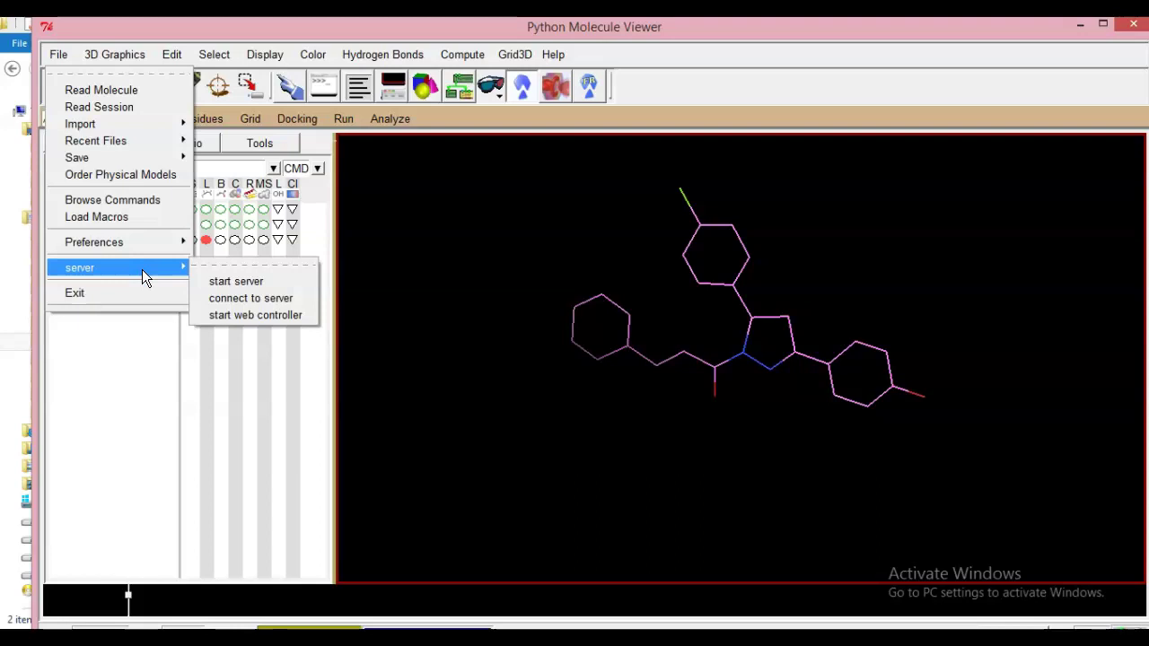
{"action": "left_click", "coordinate": [142, 368]}
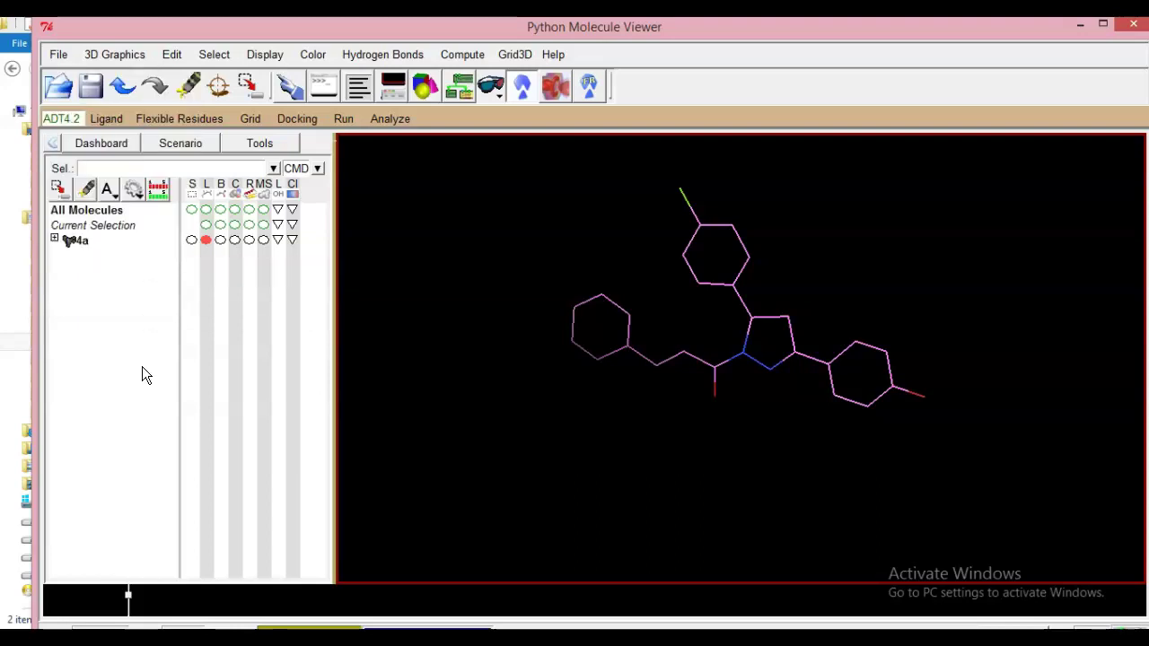
{"action": "left_click", "coordinate": [106, 120]}
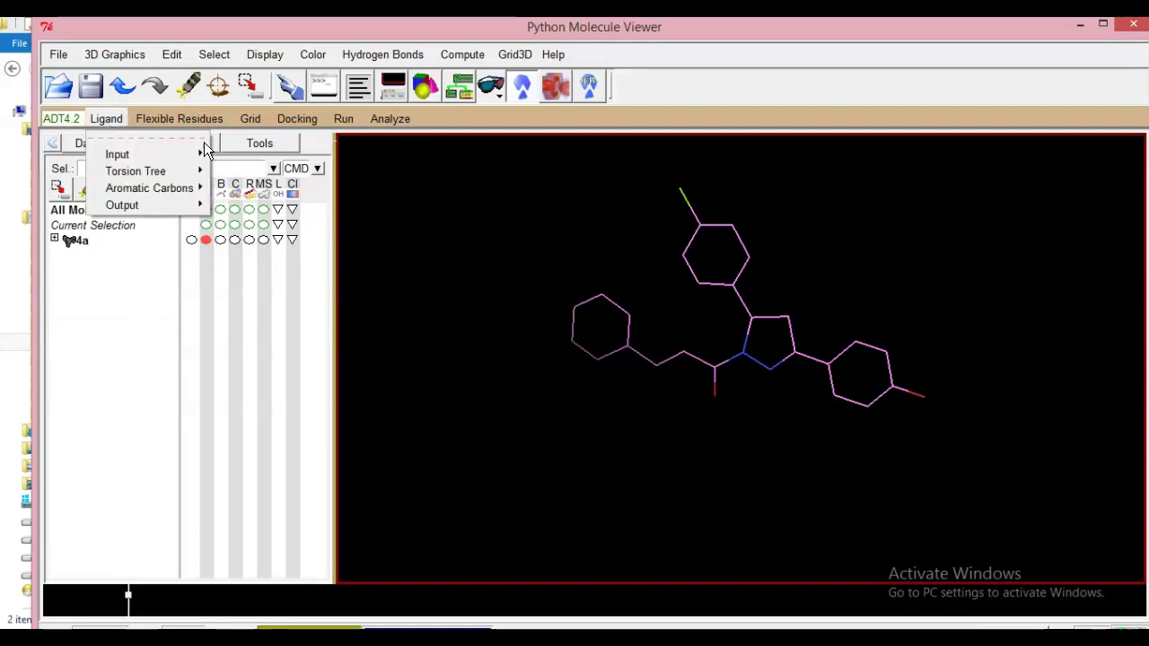
{"action": "left_click", "coordinate": [619, 315]}
{"action": "left_click_drag", "start_coordinate": [657, 318], "coordinate": [677, 299]}
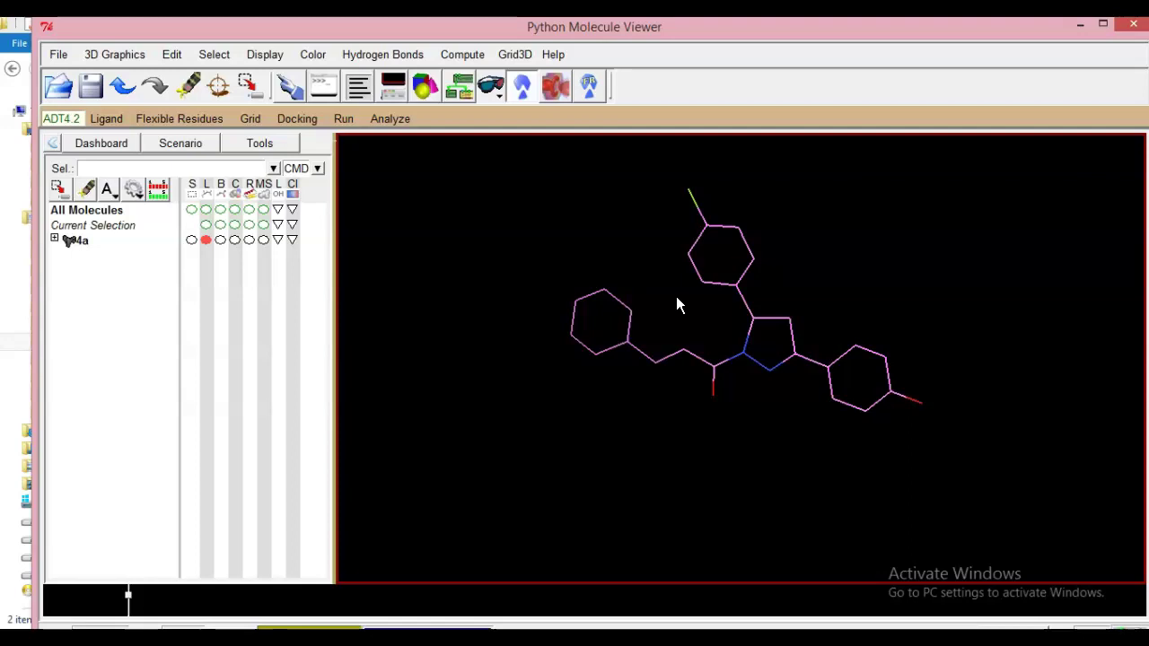
{"action": "left_click_drag", "start_coordinate": [678, 305], "coordinate": [679, 354]}
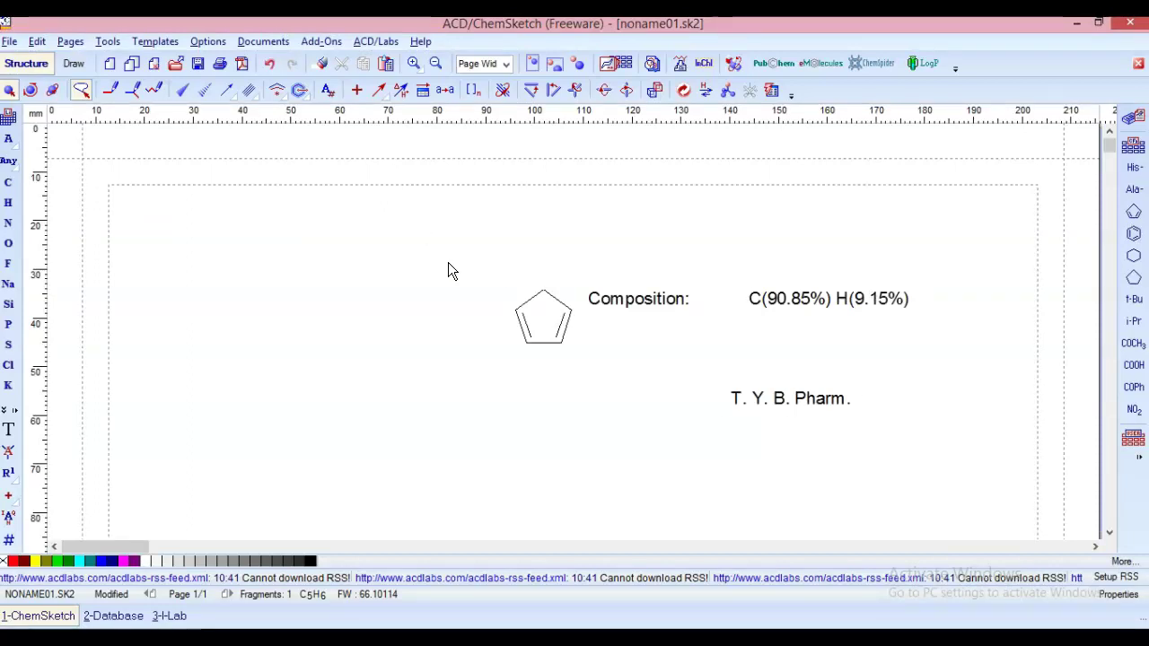
- Switch to ACD/ChemSketch, clear everything from the page, and place a benzene ring on it
{"action": "key", "text": "ctrl+a"}
{"action": "key", "text": "Delete"}
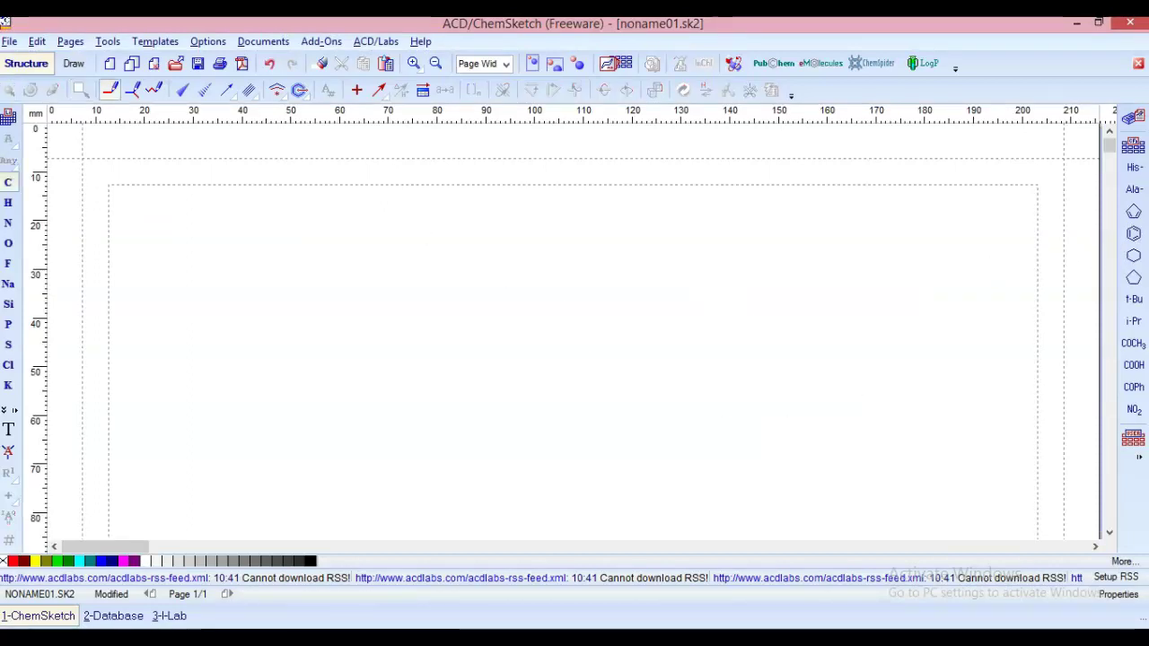
{"action": "left_click", "coordinate": [1132, 236]}
{"action": "left_click", "coordinate": [444, 314]}
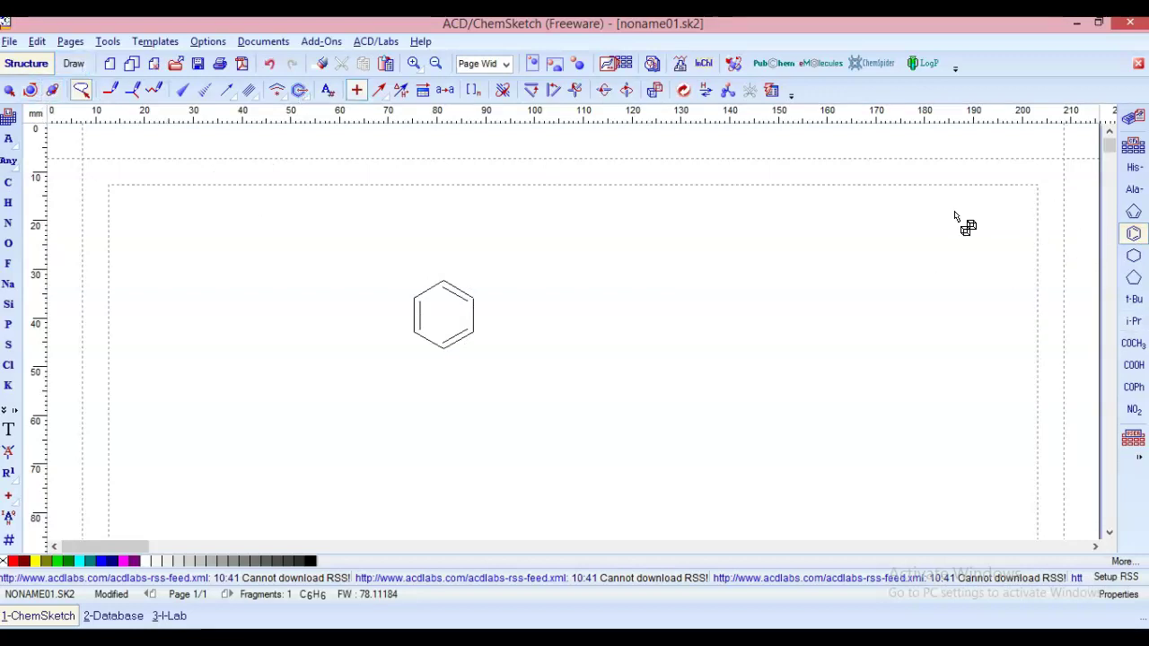
- Attach a t-Bu group to the ring's upper-right carbon and a COPh group to its outermost methyl
{"action": "left_click", "coordinate": [1133, 302]}
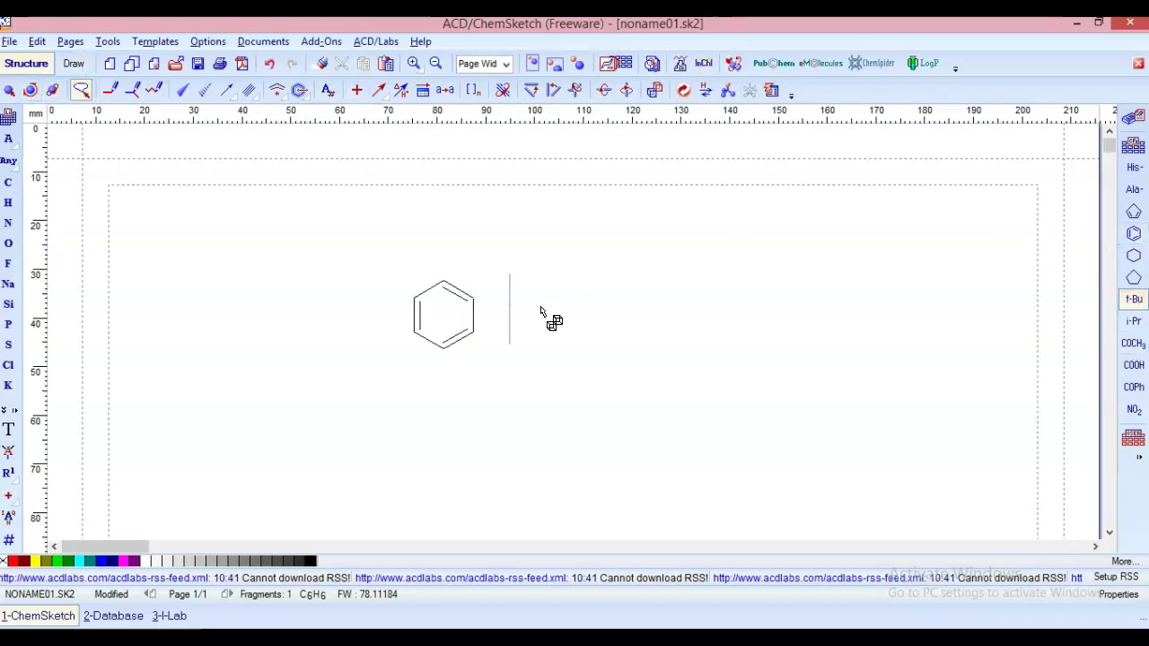
{"action": "left_click", "coordinate": [470, 298]}
{"action": "left_click", "coordinate": [1134, 387]}
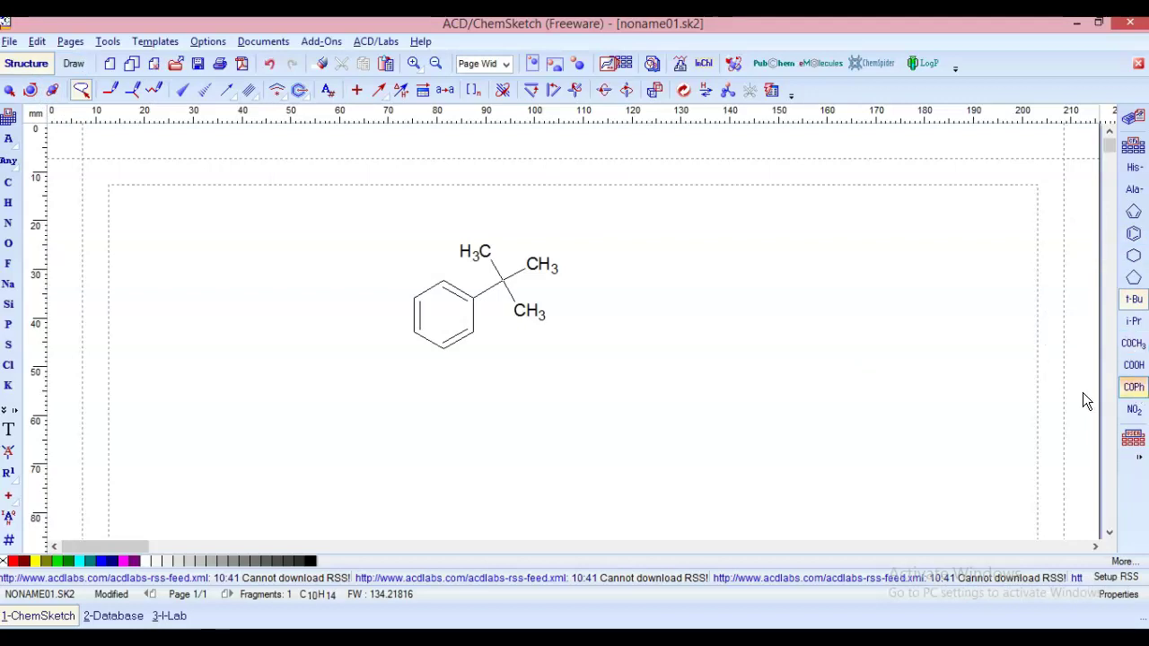
{"action": "left_click", "coordinate": [544, 263]}
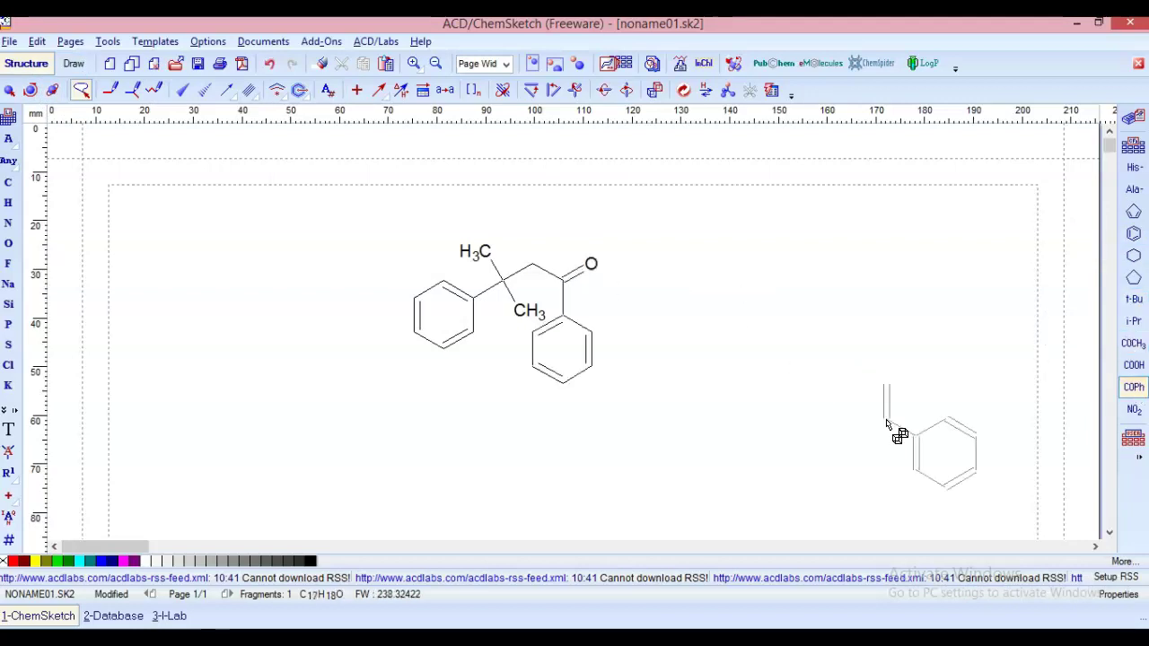
- Clean up the geometry of the drawn structure and deselect it
{"action": "left_click", "coordinate": [683, 90]}
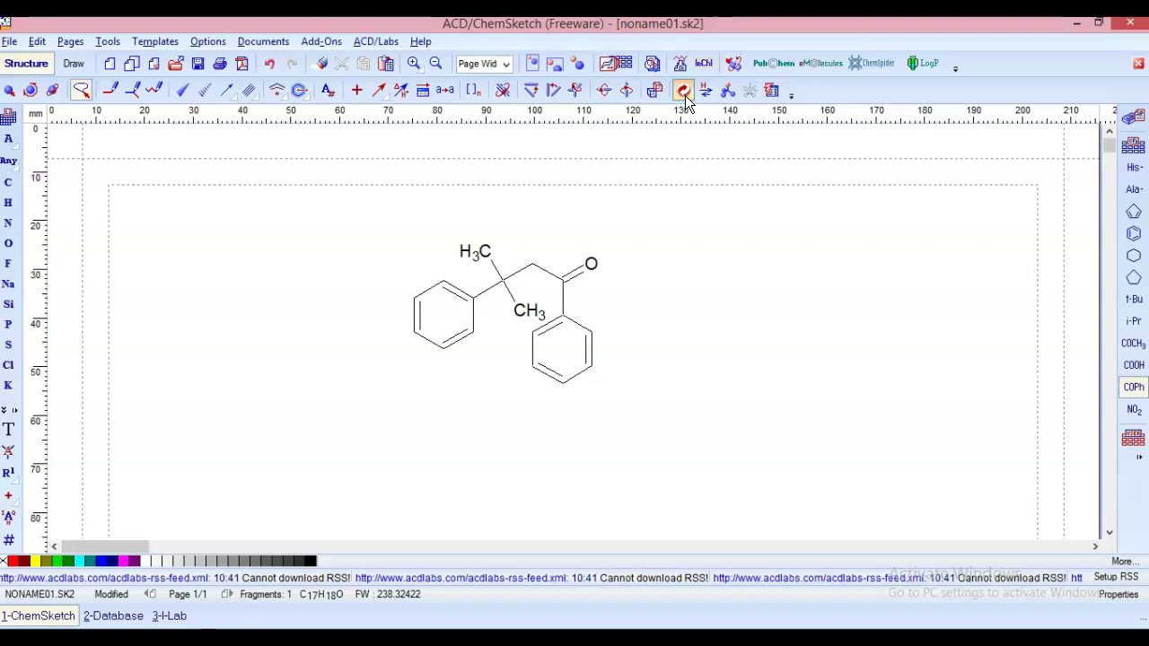
{"action": "left_click", "coordinate": [9, 90]}
{"action": "left_click", "coordinate": [516, 308]}
{"action": "left_click", "coordinate": [688, 90]}
{"action": "left_click", "coordinate": [800, 298]}
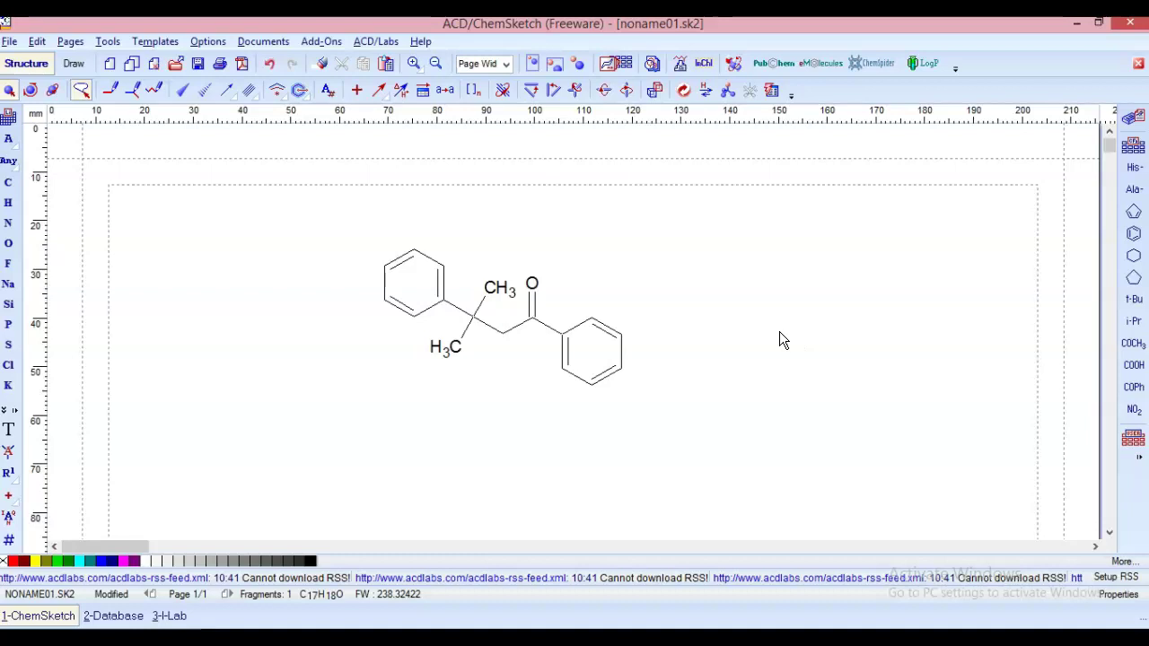
- Start saving the structure under the name k1 in the MDL Molfiles [V2000] (*.mol) format
{"action": "left_click", "coordinate": [9, 41]}
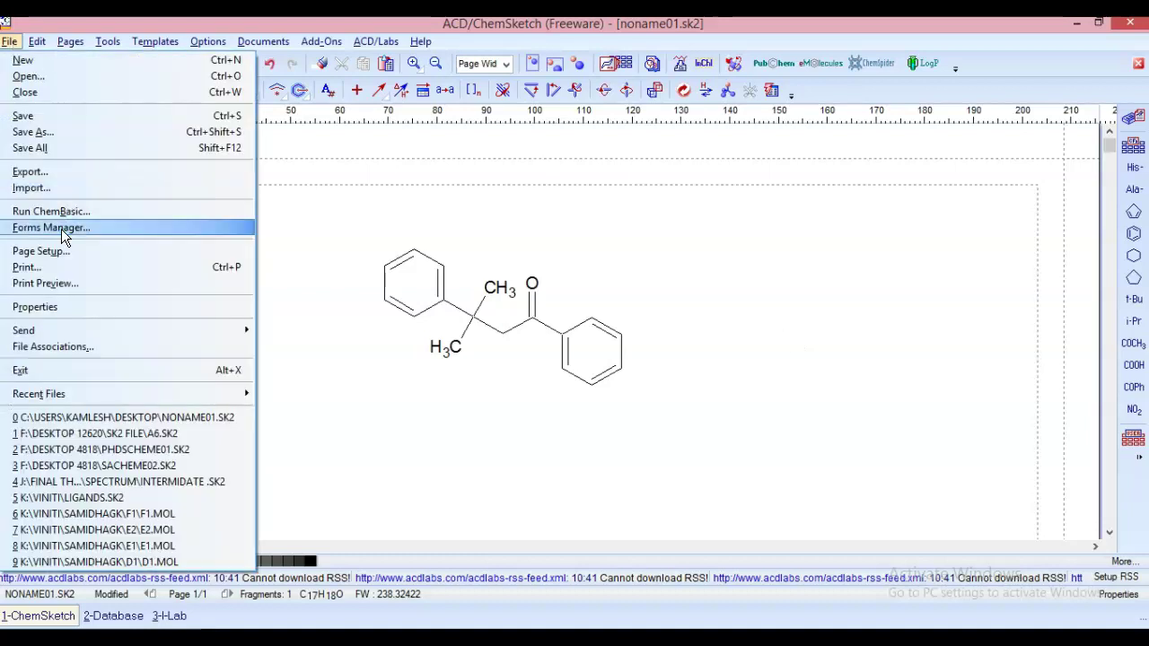
{"action": "left_click", "coordinate": [117, 135]}
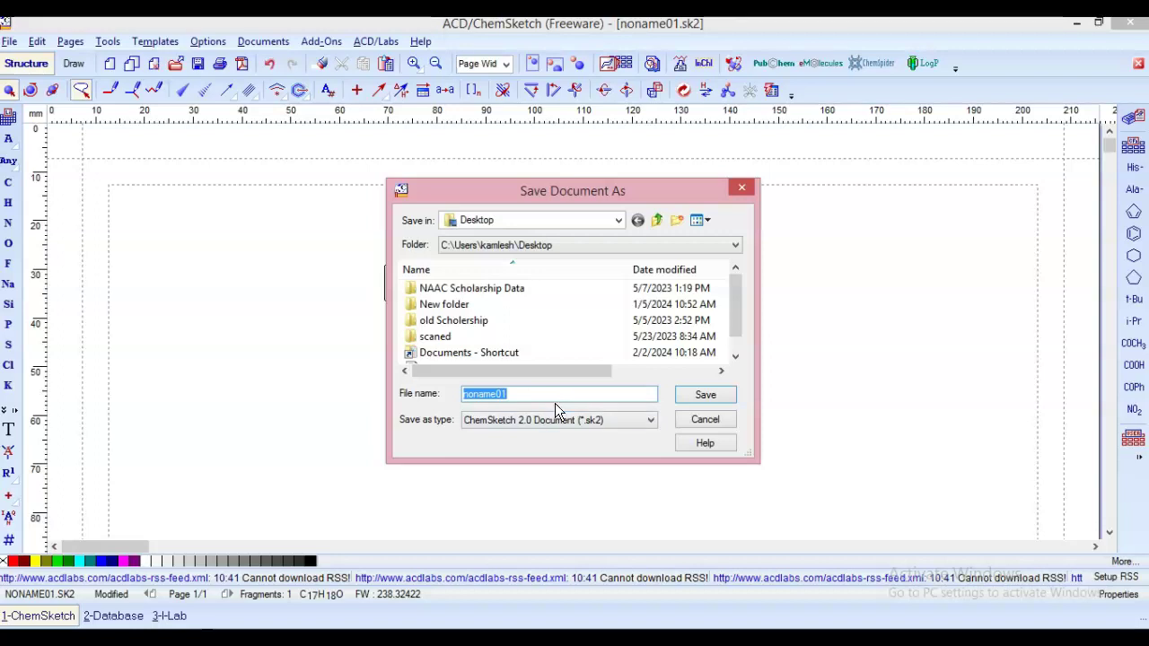
{"action": "type", "text": "k1"}
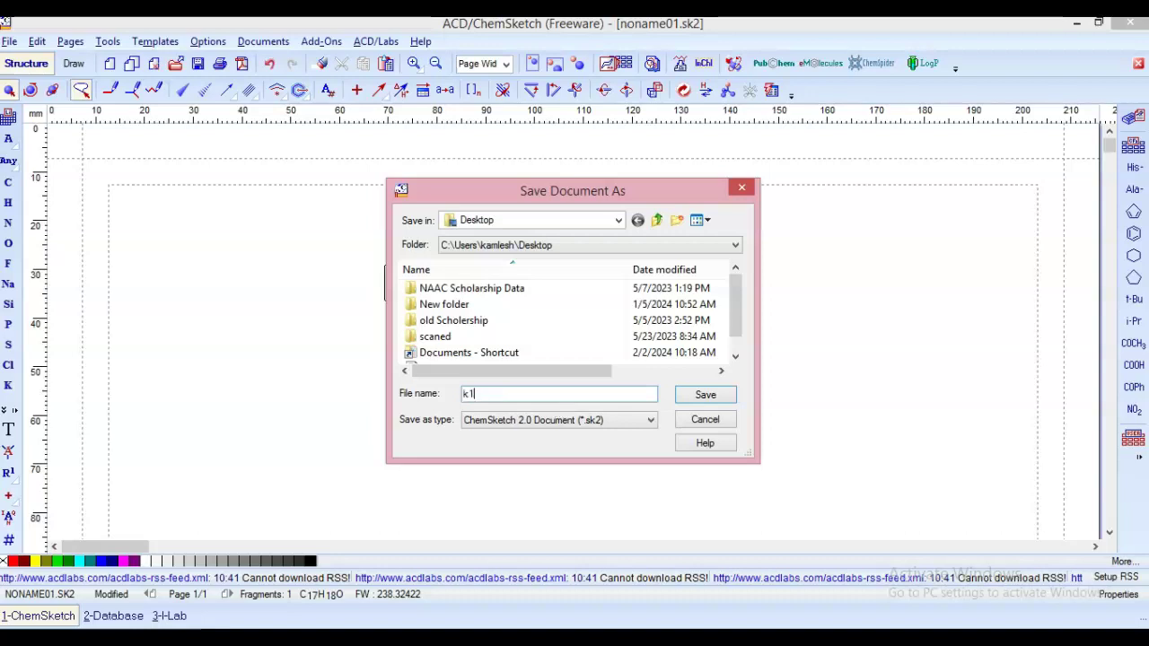
{"action": "left_click", "coordinate": [481, 419]}
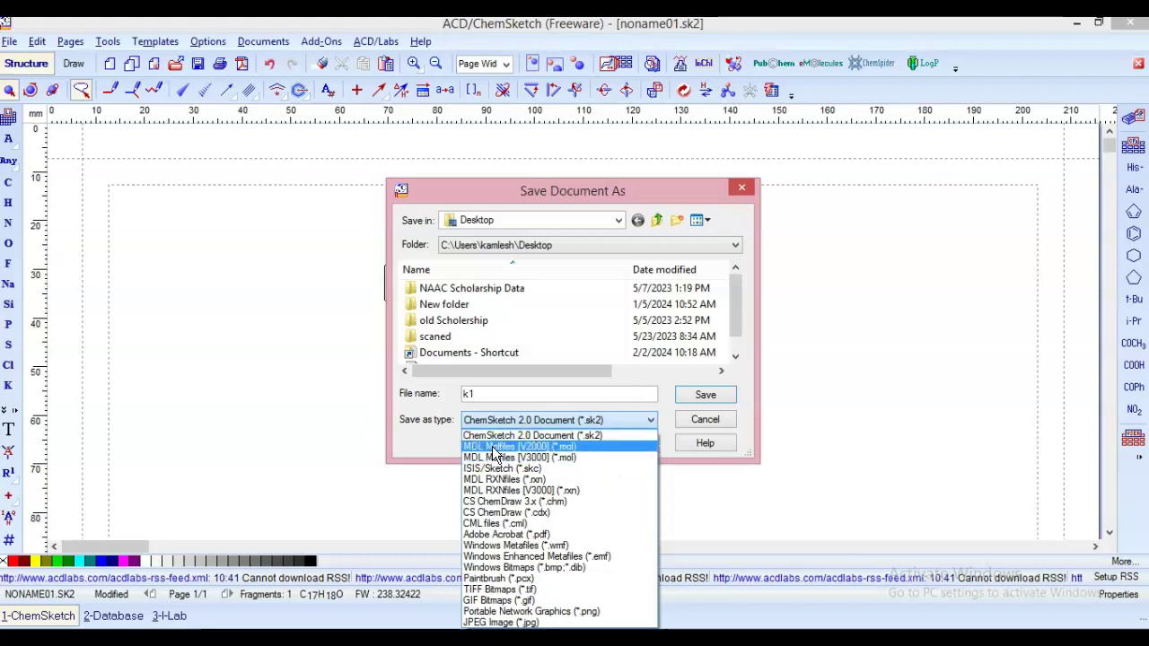
{"action": "left_click", "coordinate": [533, 448]}
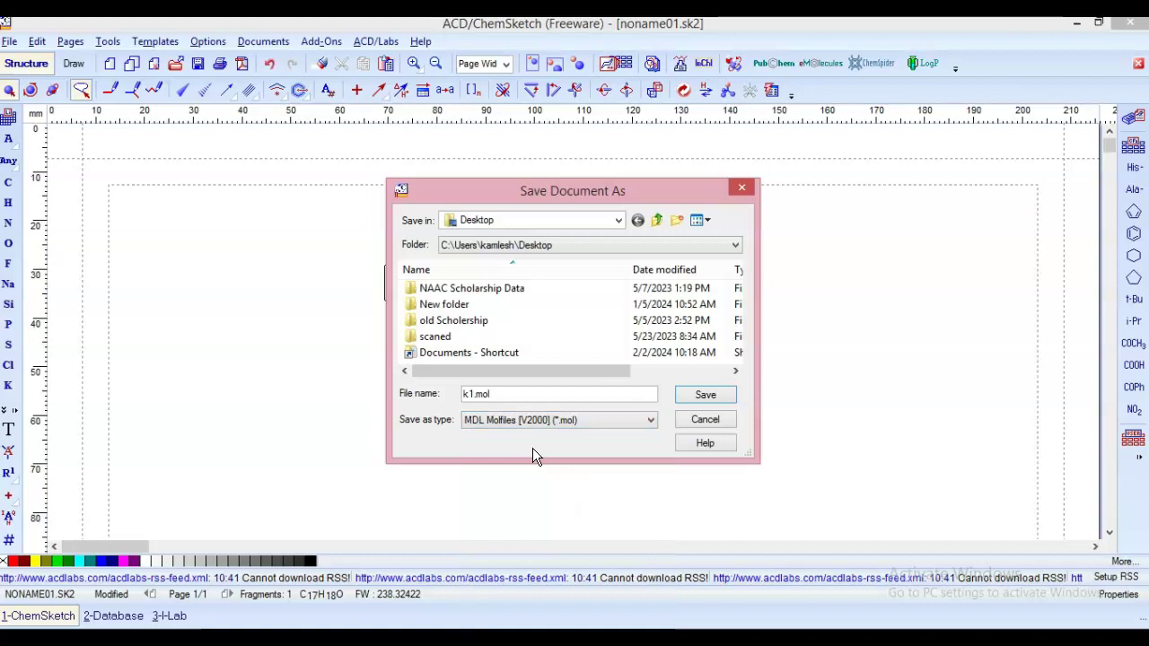
- Save k1.mol into the Schrodinger folder inside Documents, and return to Python Molecule Viewer
{"action": "left_click", "coordinate": [658, 221]}
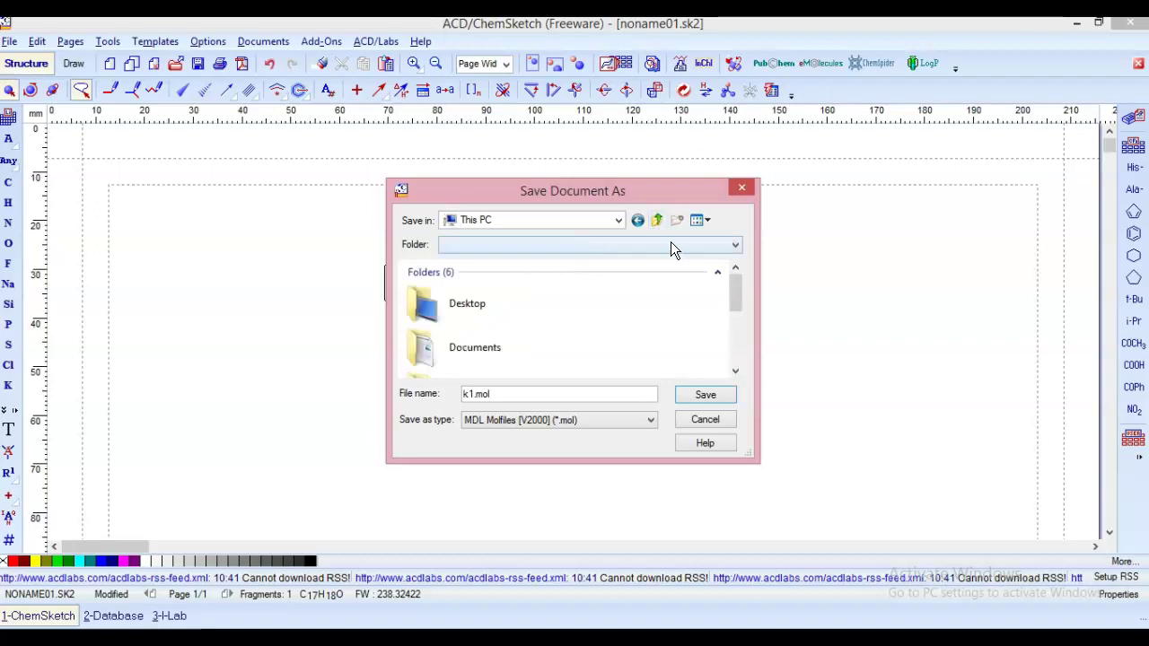
{"action": "double_click", "coordinate": [476, 346]}
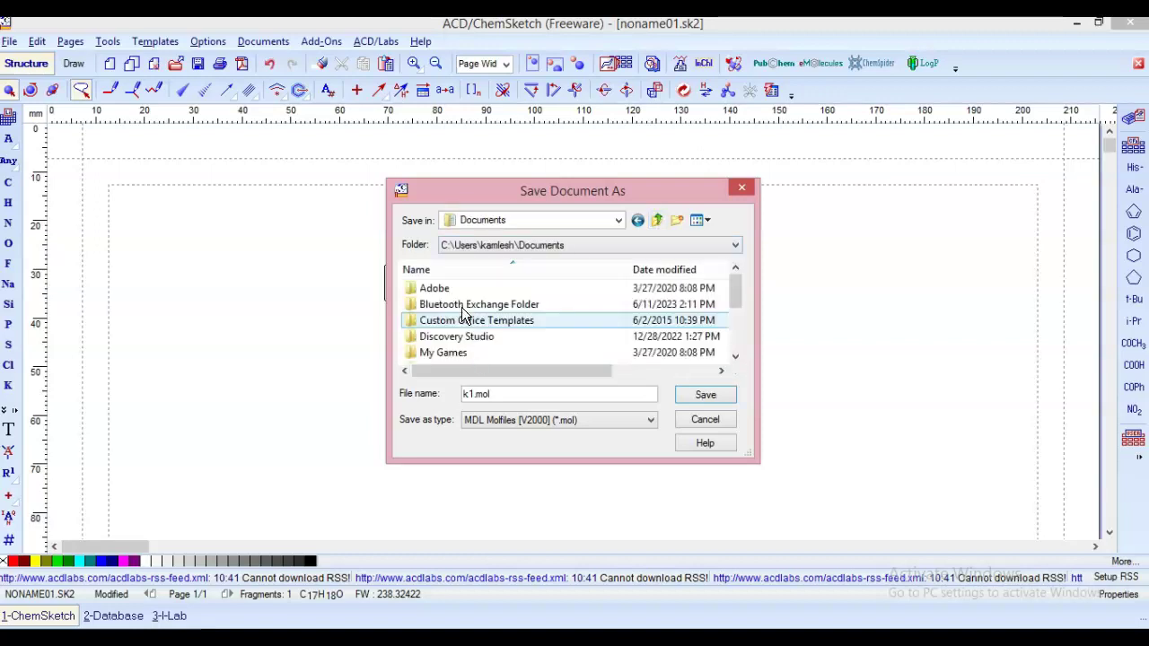
{"action": "scroll", "coordinate": [465, 338], "scroll_direction": "down", "scroll_amount": 5}
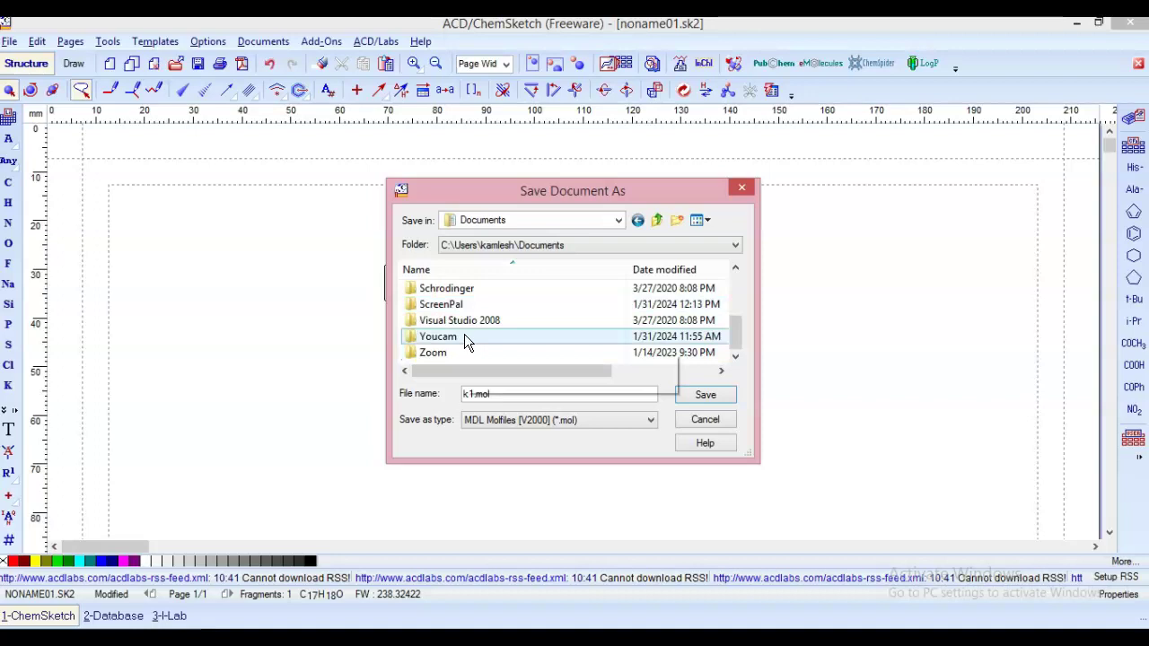
{"action": "double_click", "coordinate": [469, 290]}
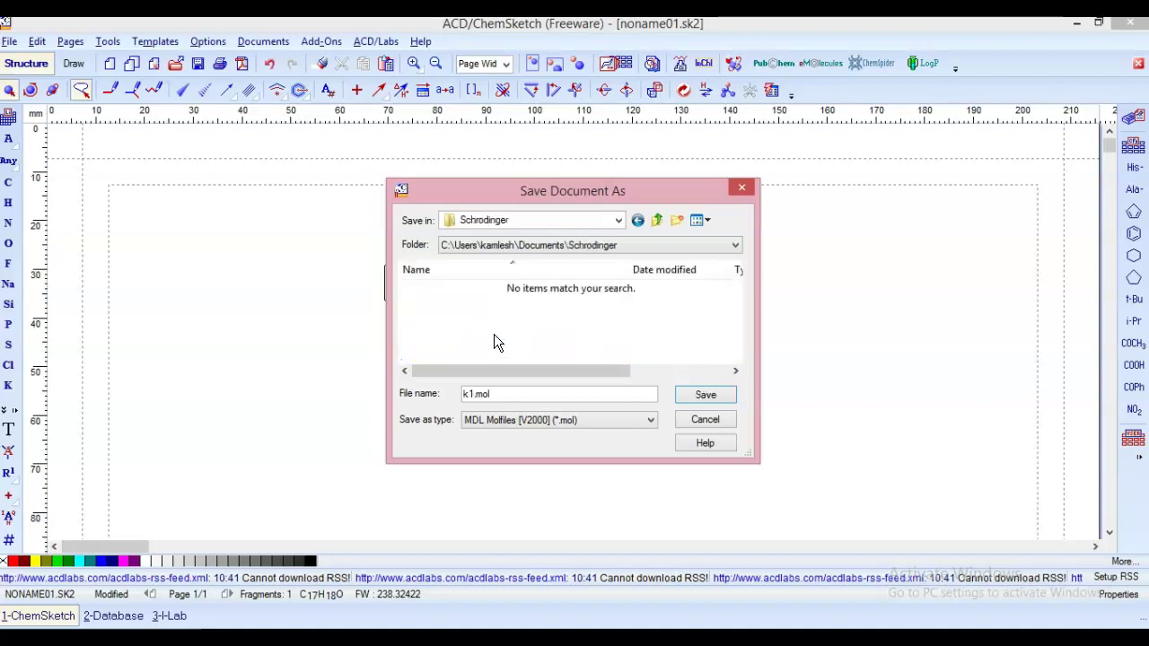
{"action": "left_click", "coordinate": [727, 399]}
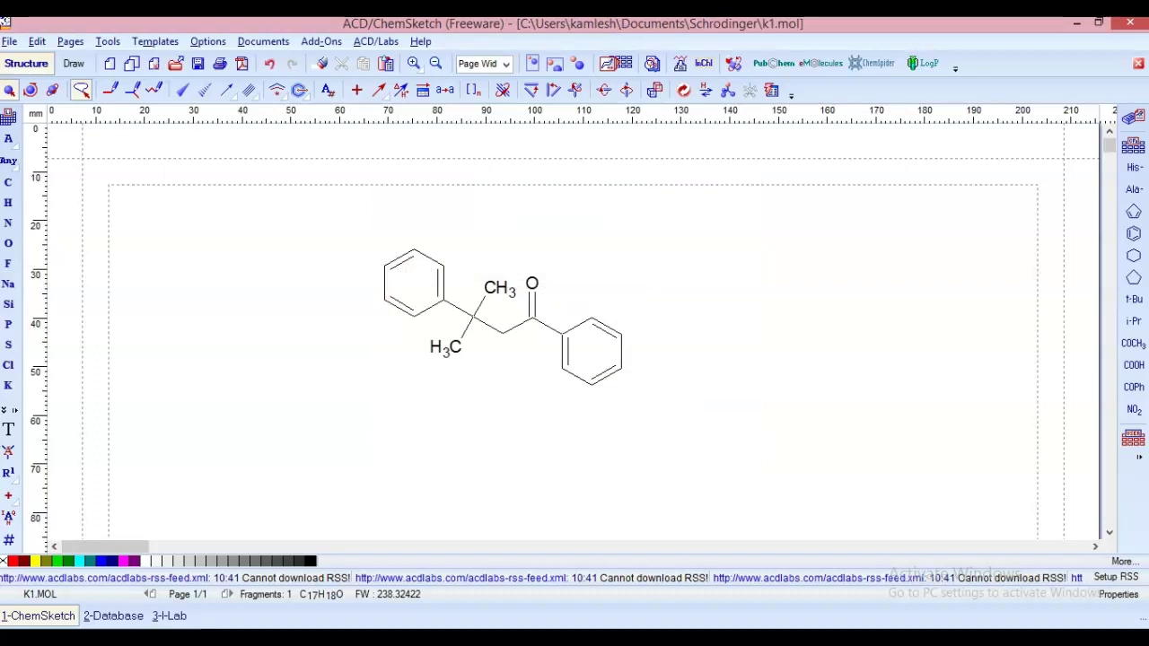
{"action": "left_click", "coordinate": [1077, 24]}
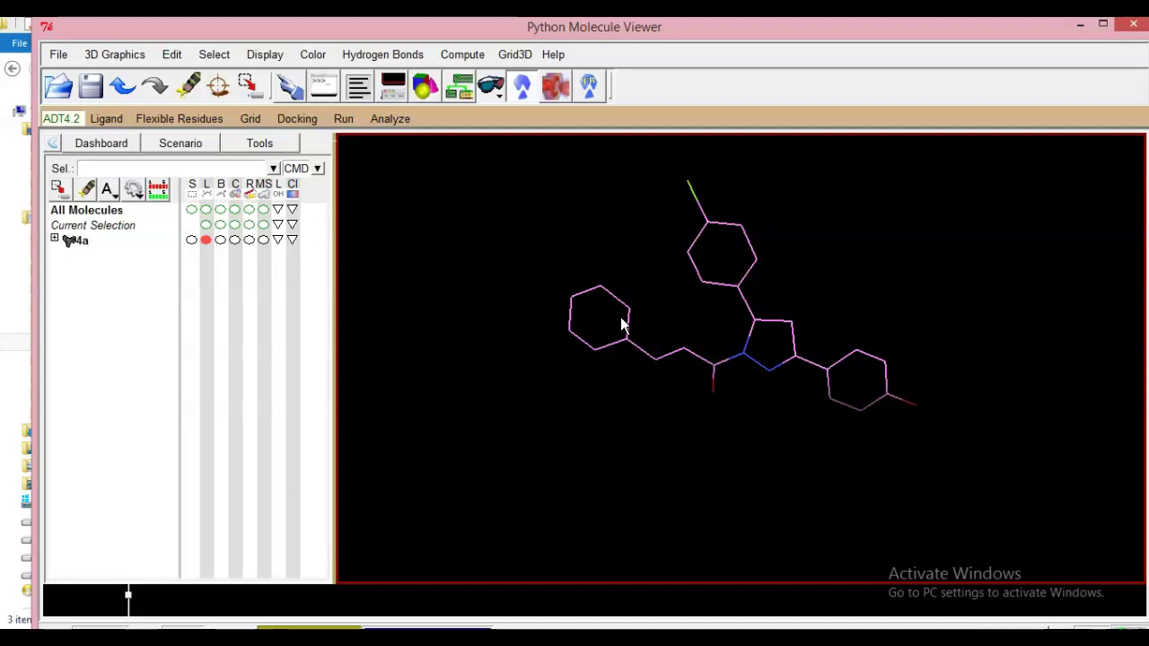
- Check the file types accepted for AutoDock4 ligand input and look for MOL2 files in the Schrodinger folder, leaving without opening one
{"action": "left_click", "coordinate": [54, 61]}
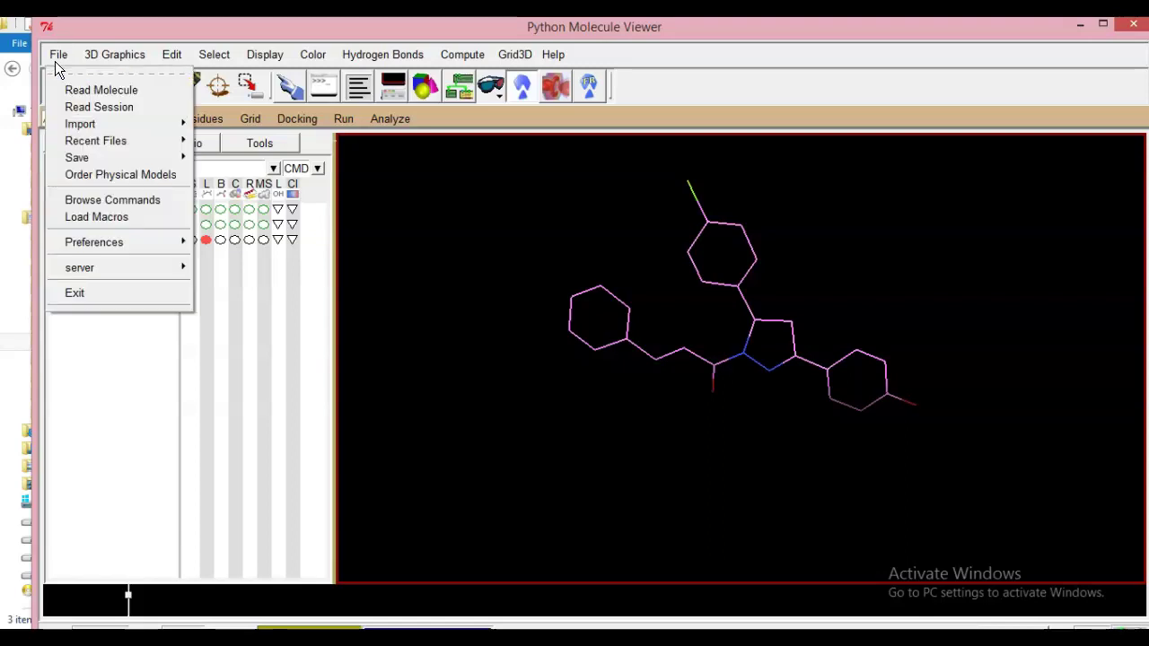
{"action": "left_click", "coordinate": [316, 101]}
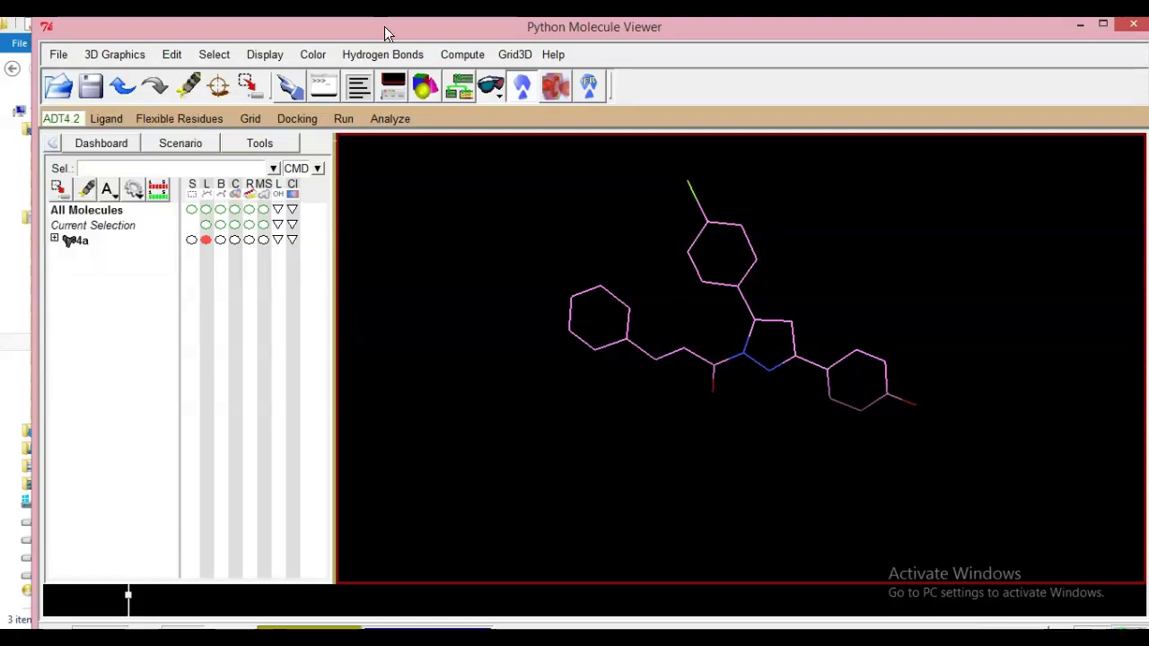
{"action": "left_click", "coordinate": [112, 120]}
{"action": "mouse_move", "coordinate": [143, 153]}
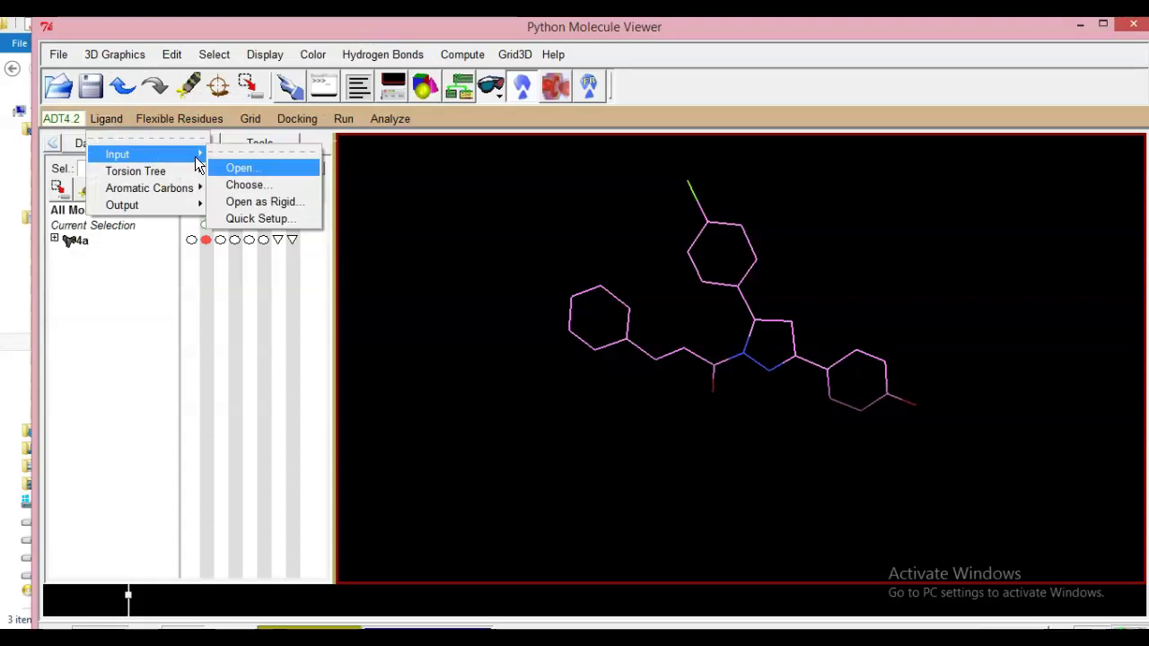
{"action": "left_click", "coordinate": [240, 170]}
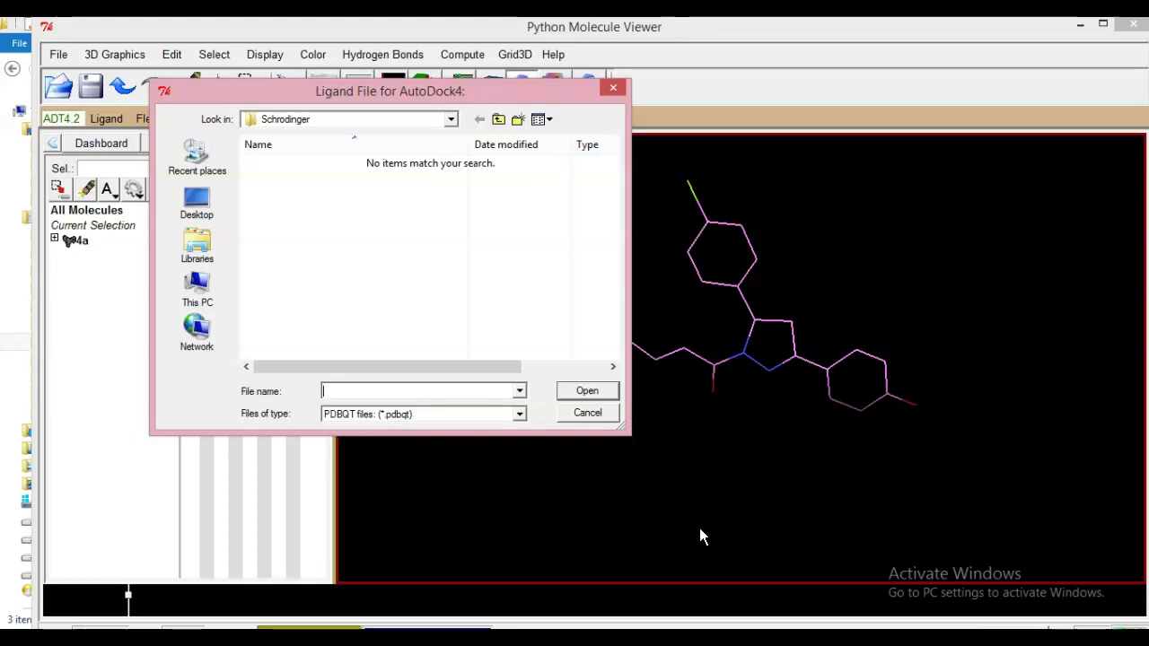
{"action": "left_click", "coordinate": [518, 414]}
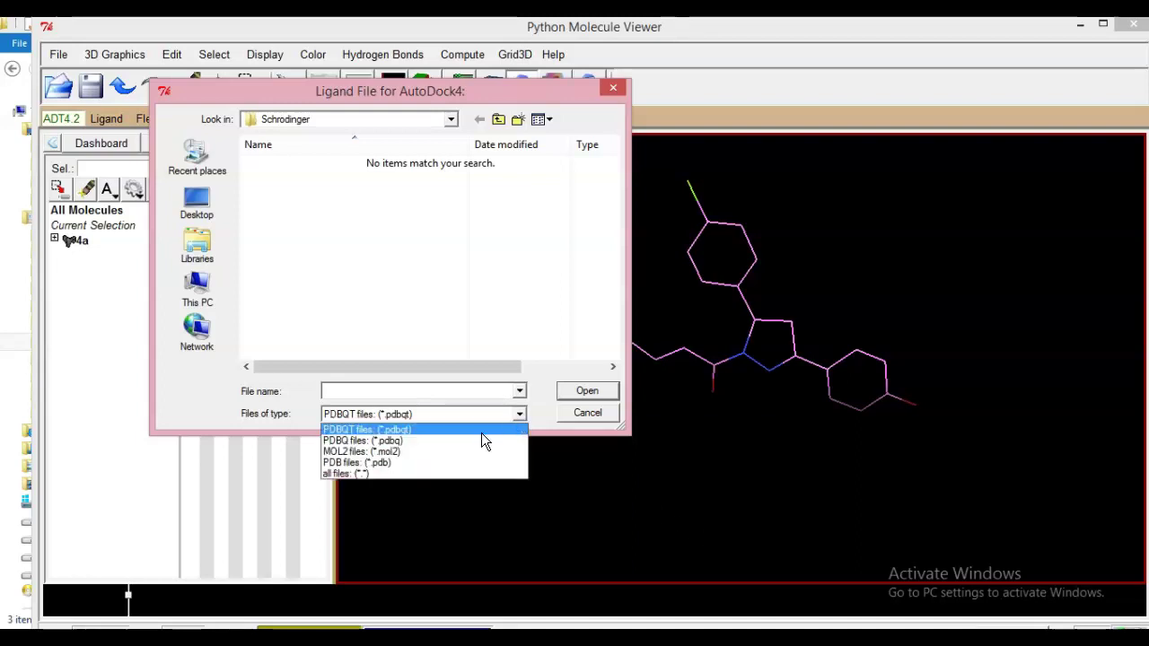
{"action": "left_click", "coordinate": [372, 451]}
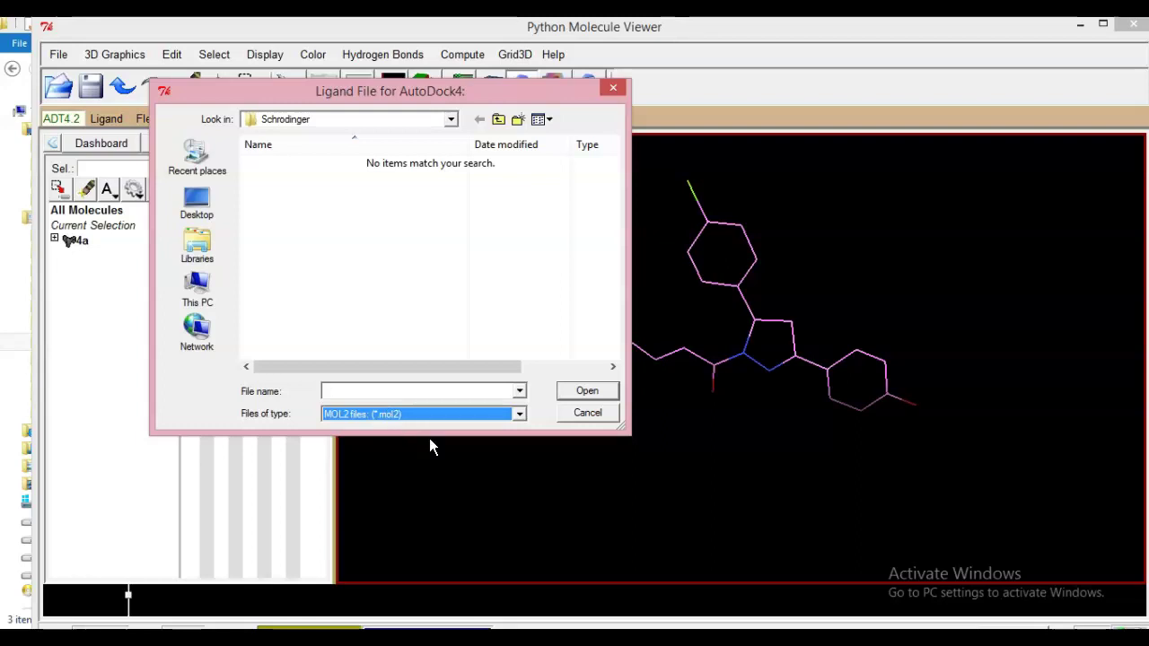
{"action": "left_click", "coordinate": [520, 414]}
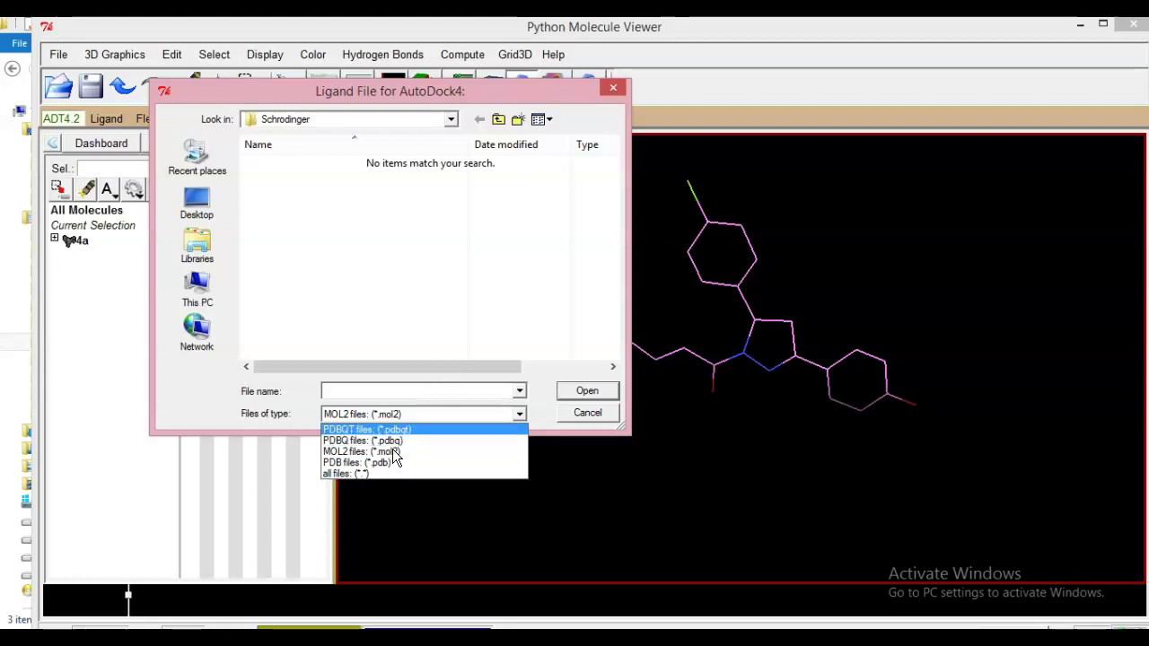
{"action": "left_click", "coordinate": [480, 308]}
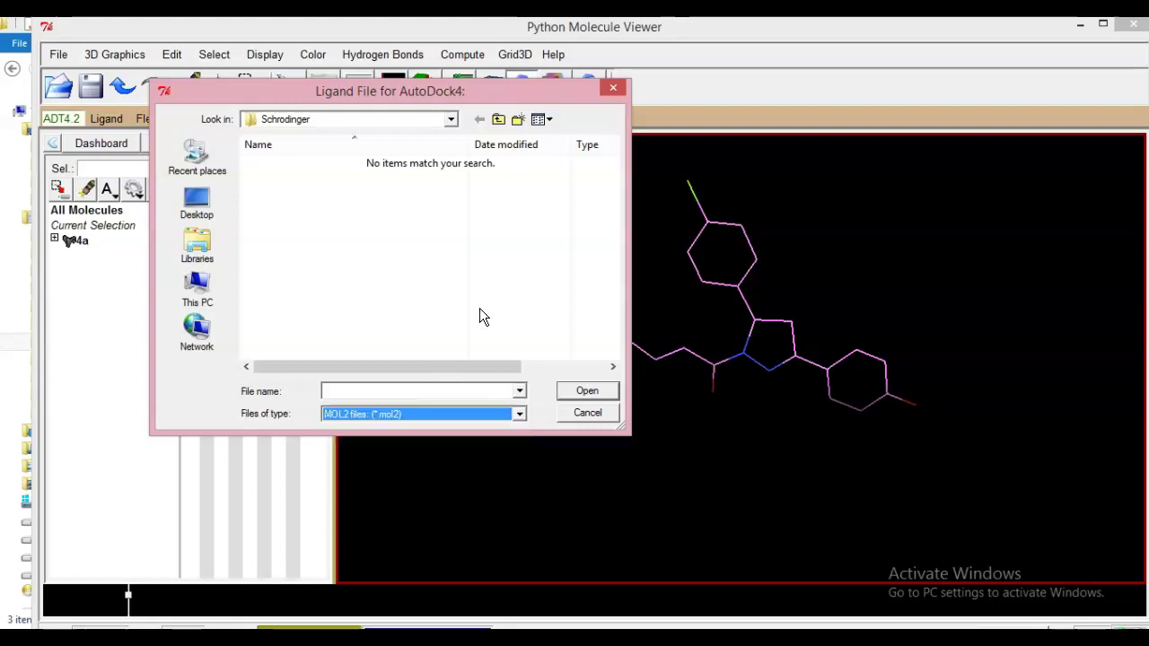
{"action": "left_click", "coordinate": [582, 414]}
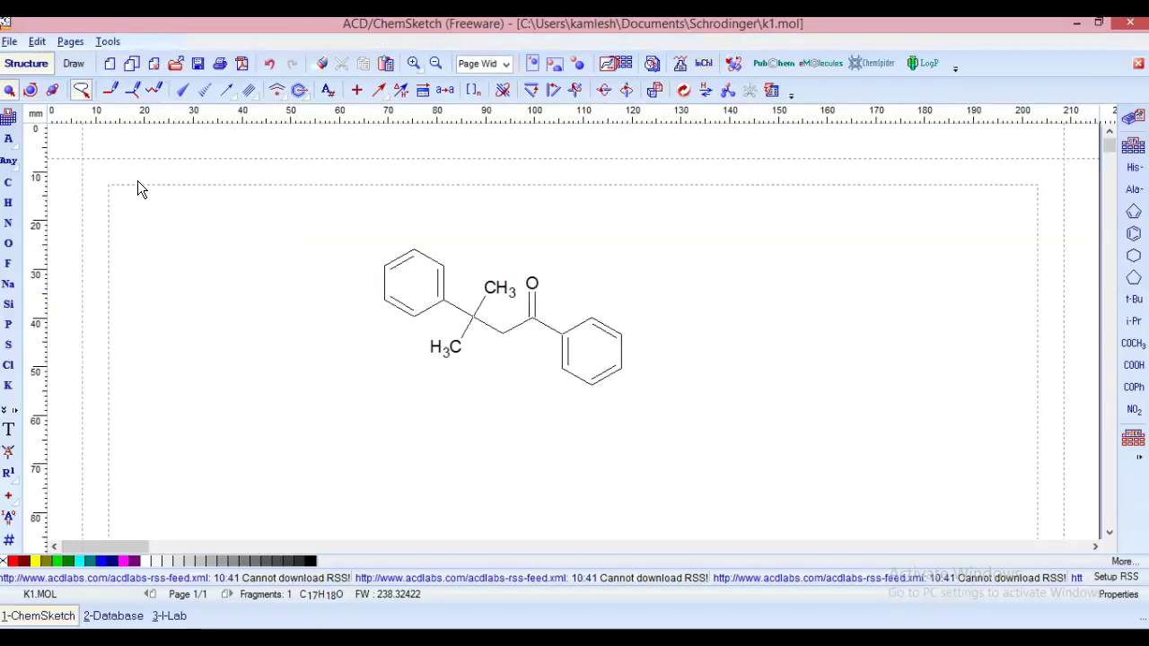
- Check the formats available for saving k1 under another file type, leaving without saving
{"action": "left_click", "coordinate": [11, 42]}
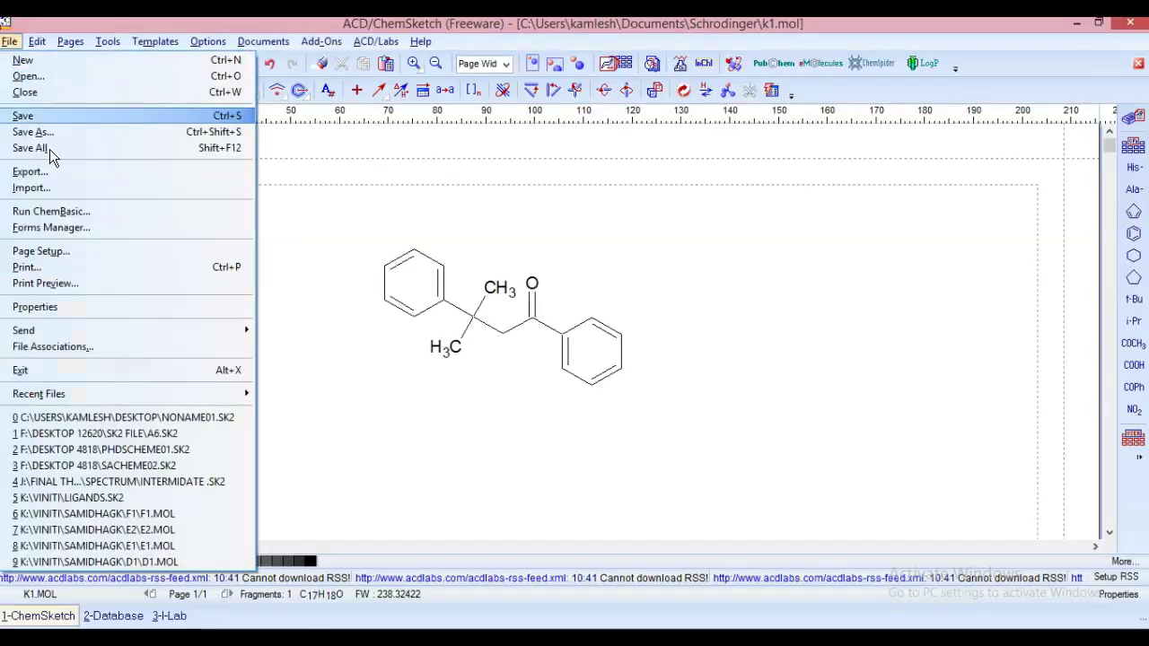
{"action": "left_click", "coordinate": [87, 131]}
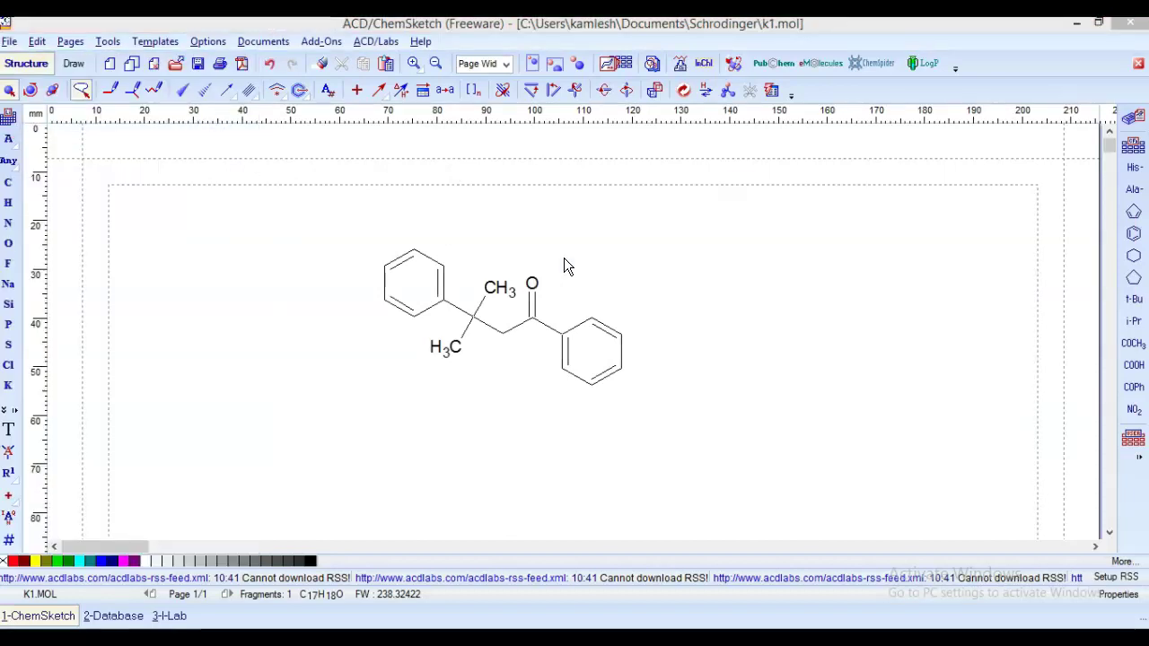
{"action": "left_click", "coordinate": [608, 419]}
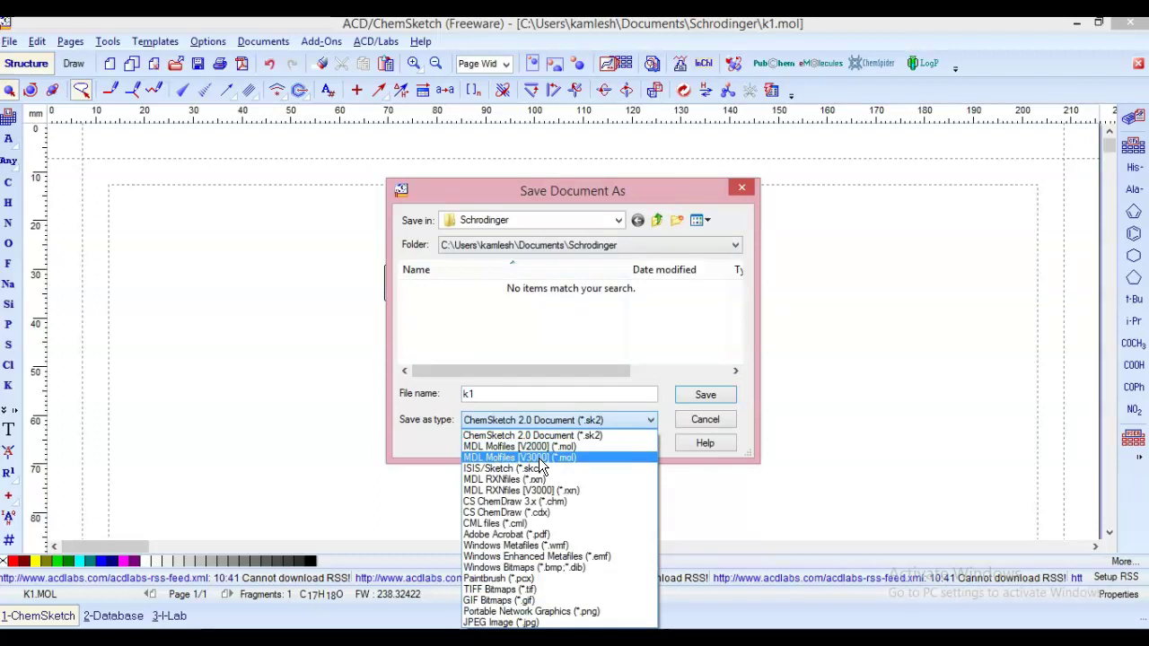
{"action": "left_click", "coordinate": [718, 416]}
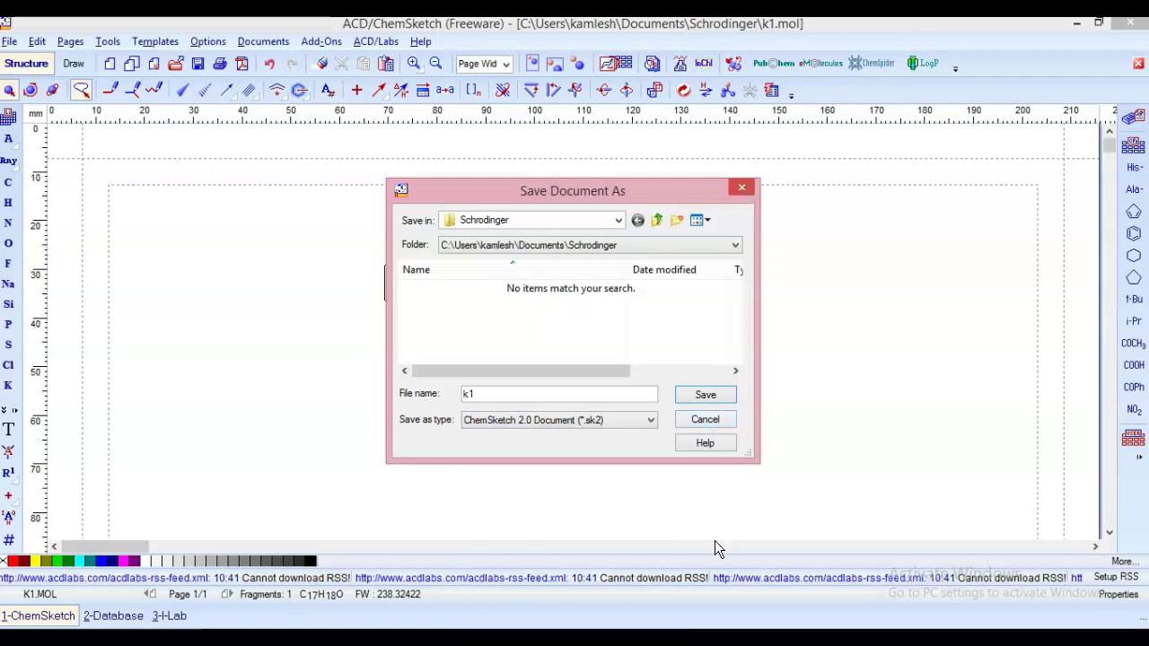
{"action": "left_click", "coordinate": [697, 420]}
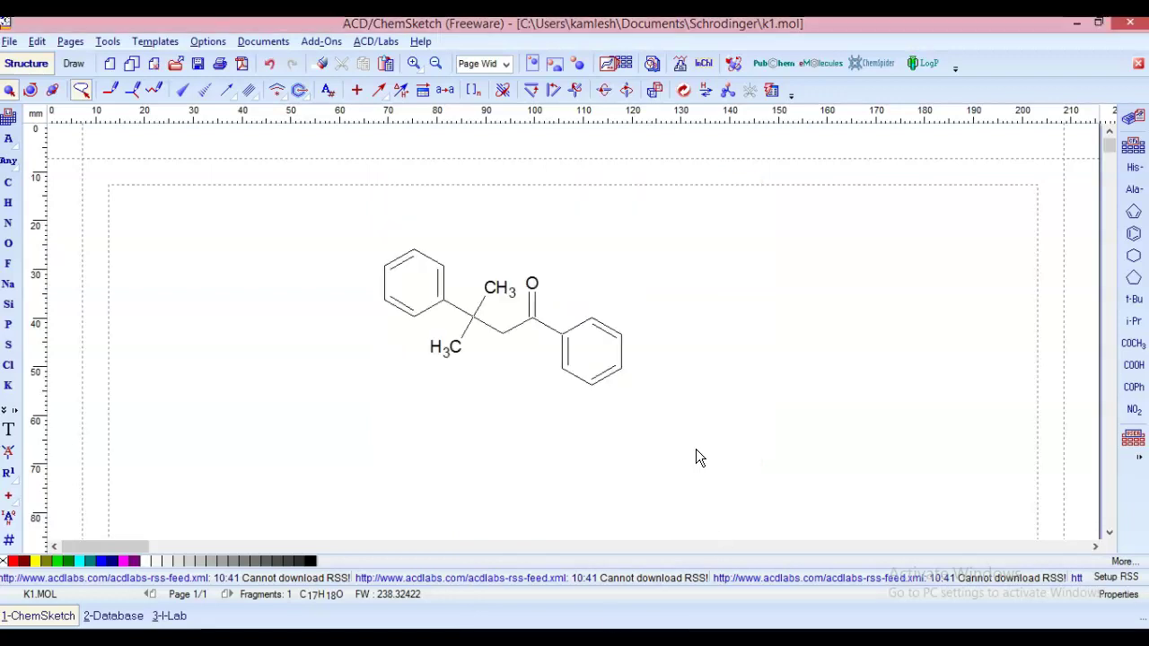
- Minimize ChemSketch and the Schrodinger folder window, and launch Discovery Studio Visualizer from the desktop
{"action": "left_click", "coordinate": [1079, 26]}
{"action": "left_click", "coordinate": [1080, 27]}
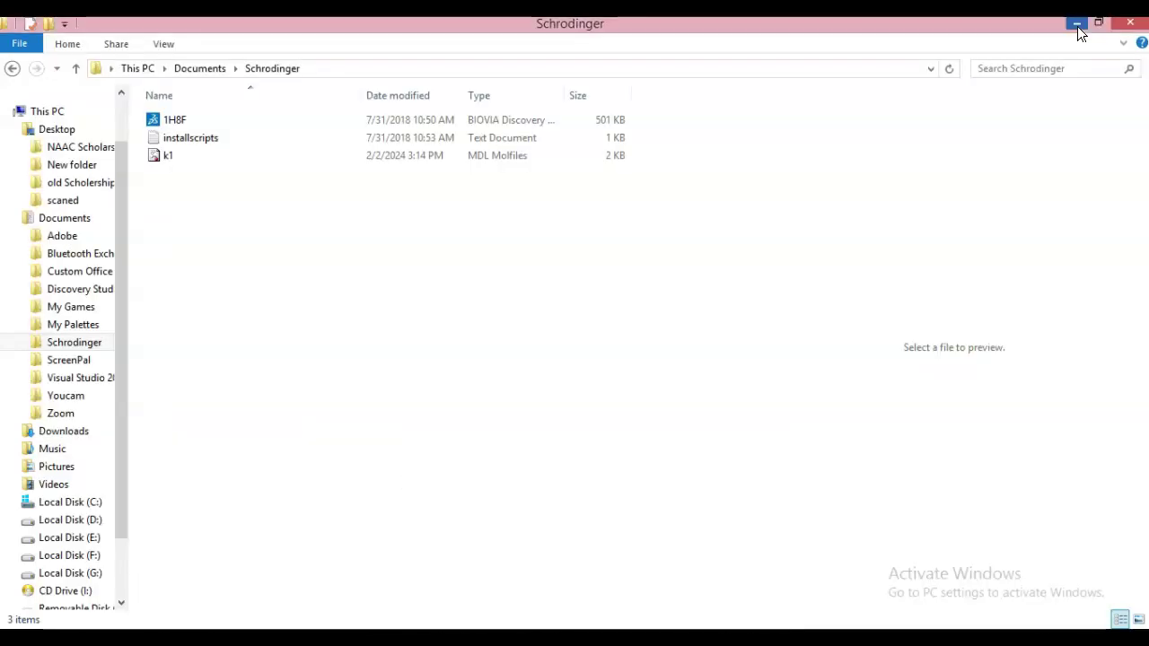
{"action": "left_click", "coordinate": [1077, 26]}
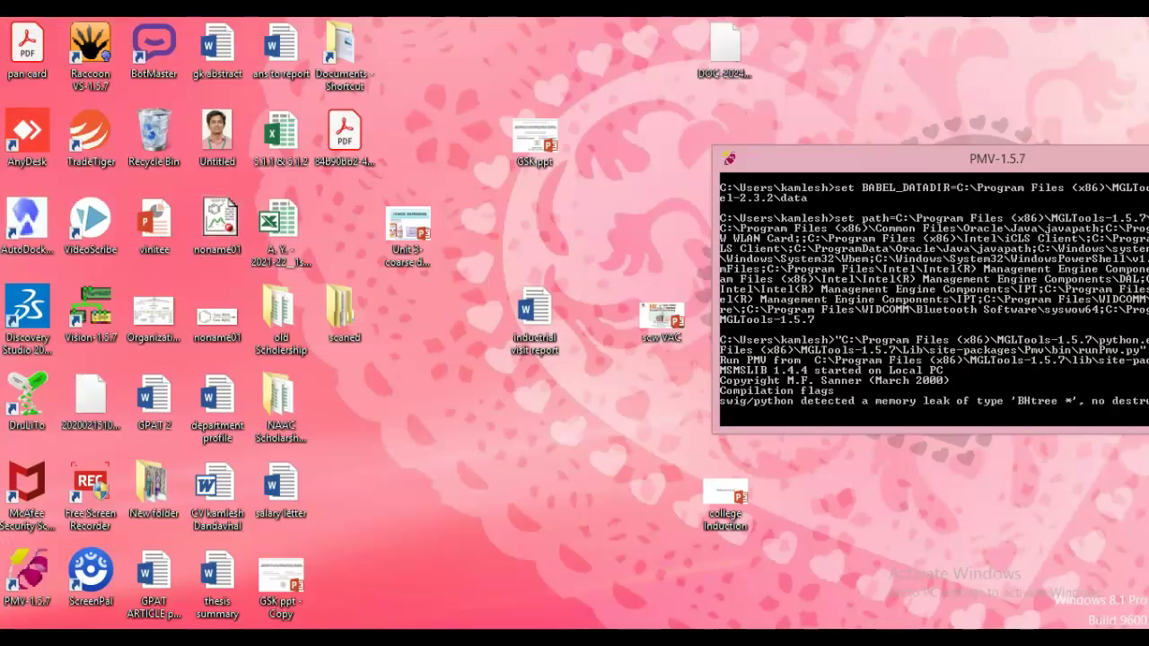
{"action": "left_click", "coordinate": [50, 337]}
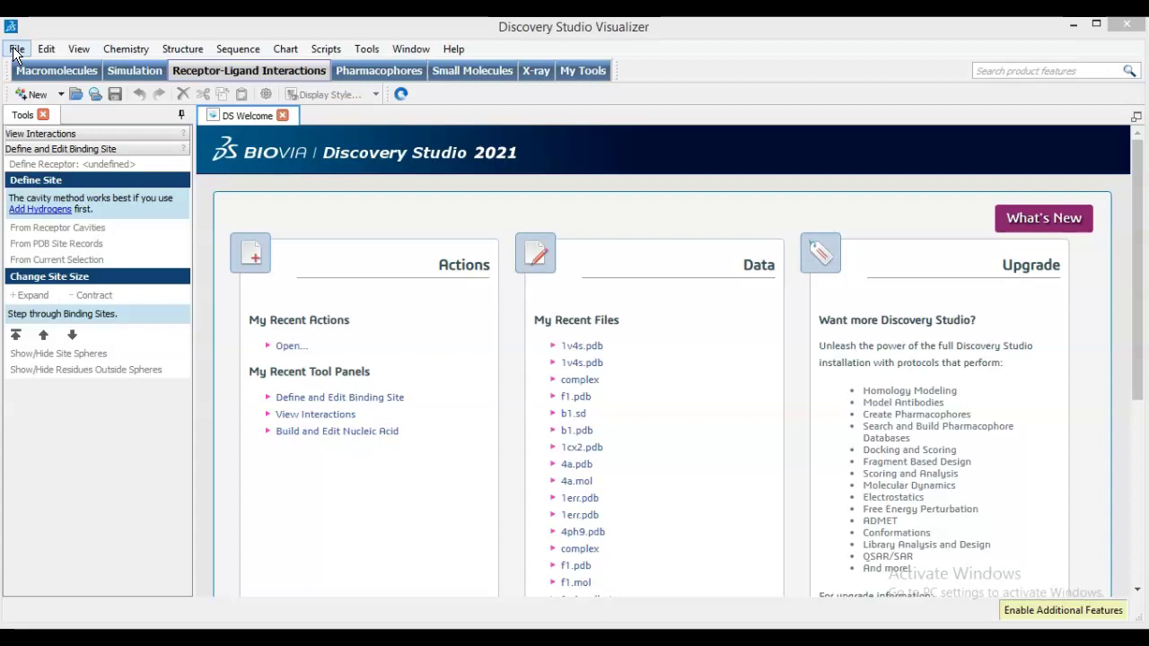
- Open the k1 molfile from the Schrodinger folder inside Documents
{"action": "left_click", "coordinate": [16, 49]}
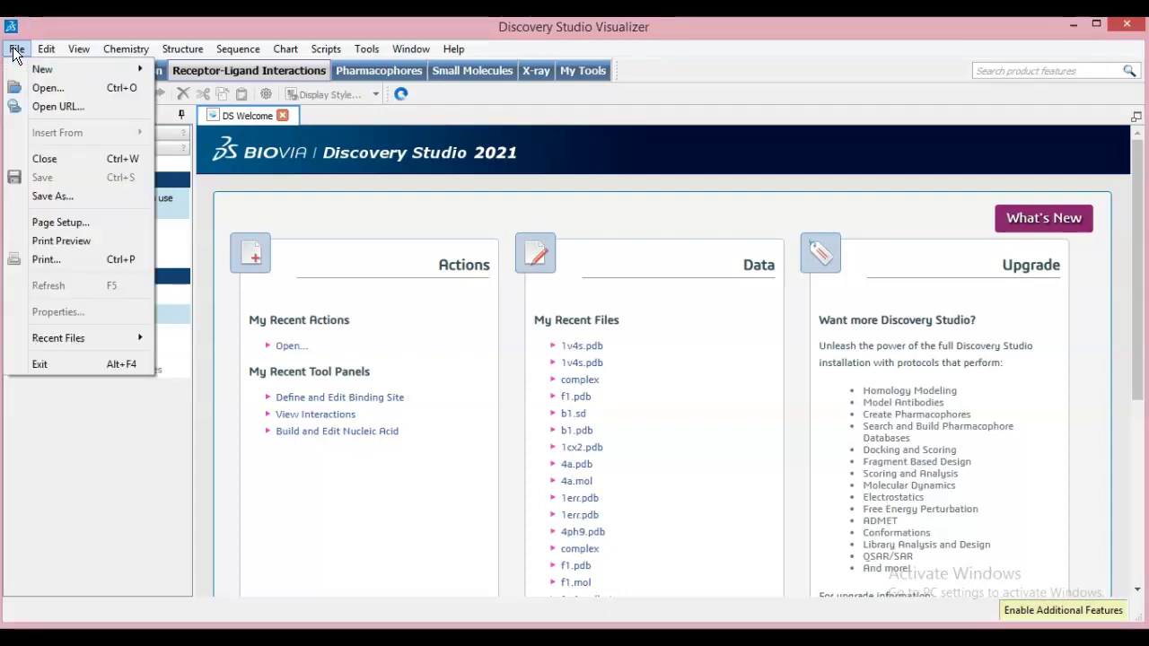
{"action": "left_click", "coordinate": [56, 89]}
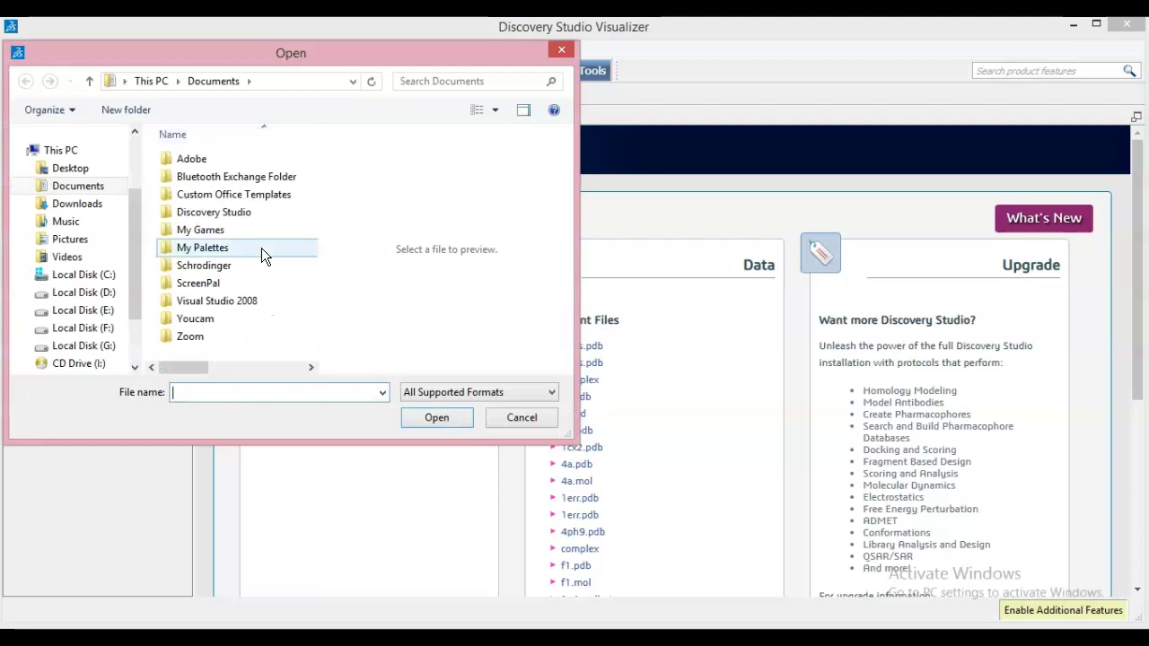
{"action": "double_click", "coordinate": [222, 269]}
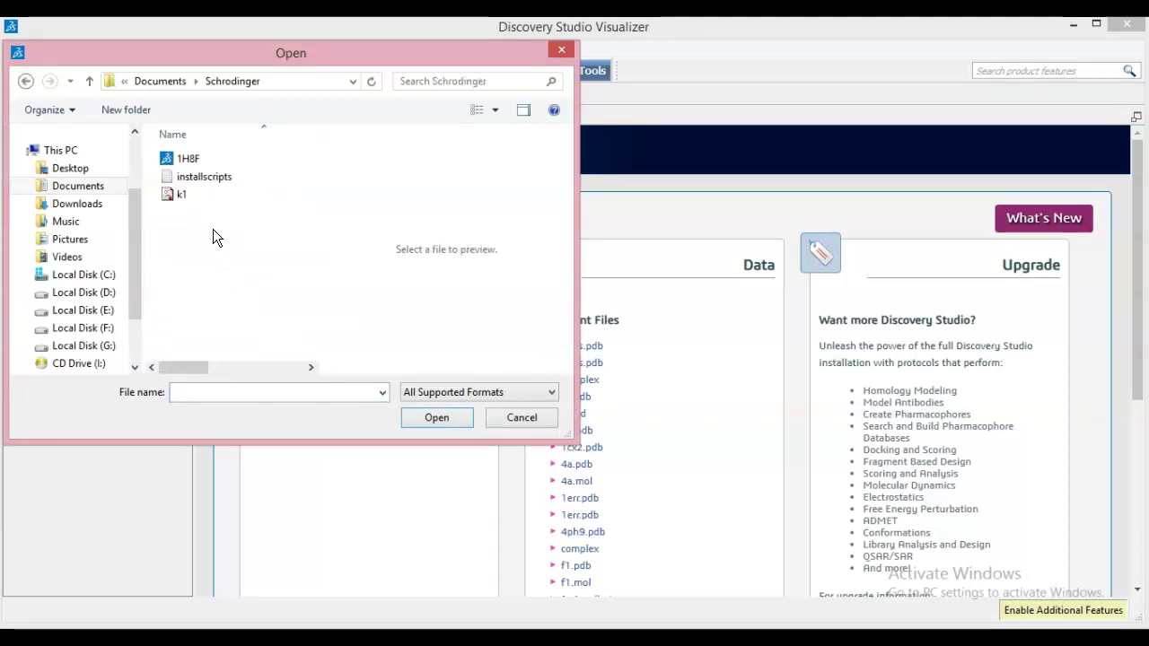
{"action": "left_click", "coordinate": [181, 200]}
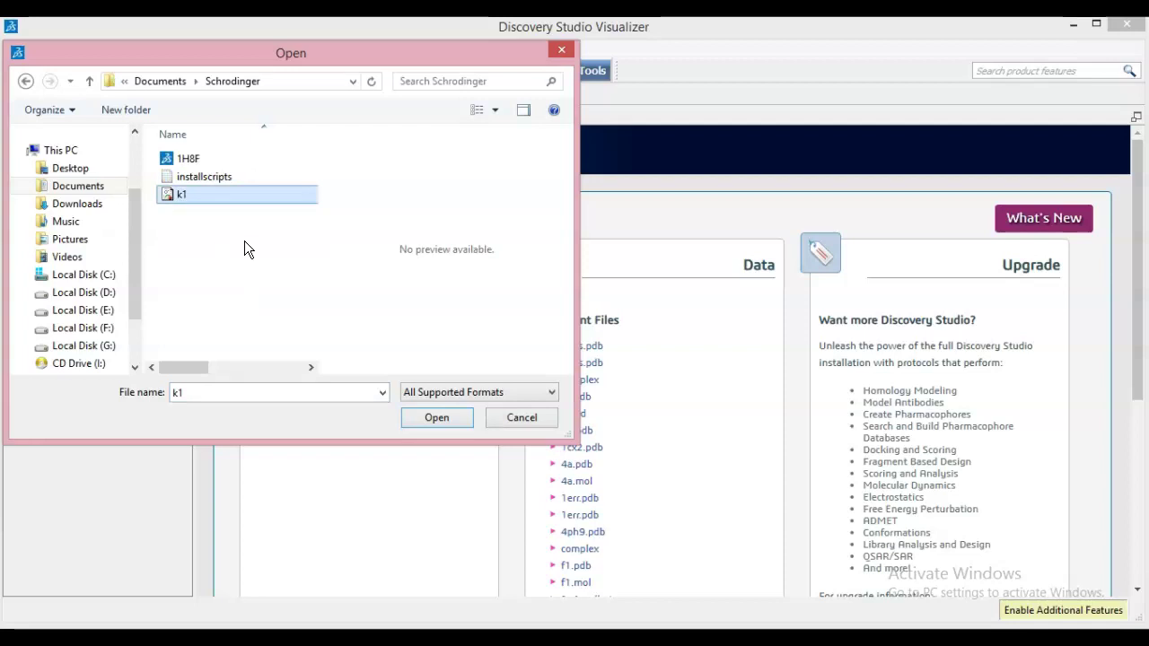
{"action": "left_click", "coordinate": [420, 417]}
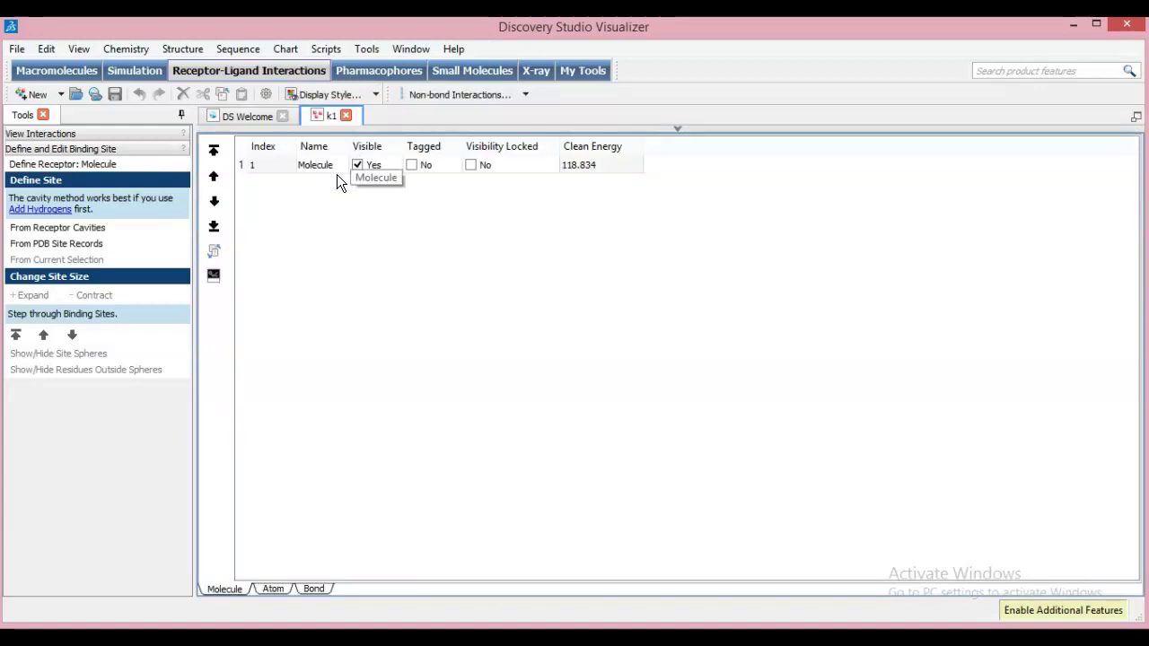
- Show the k1 molecule in the graphics view and rotate it to inspect its structure from different angles
{"action": "right_click", "coordinate": [335, 221]}
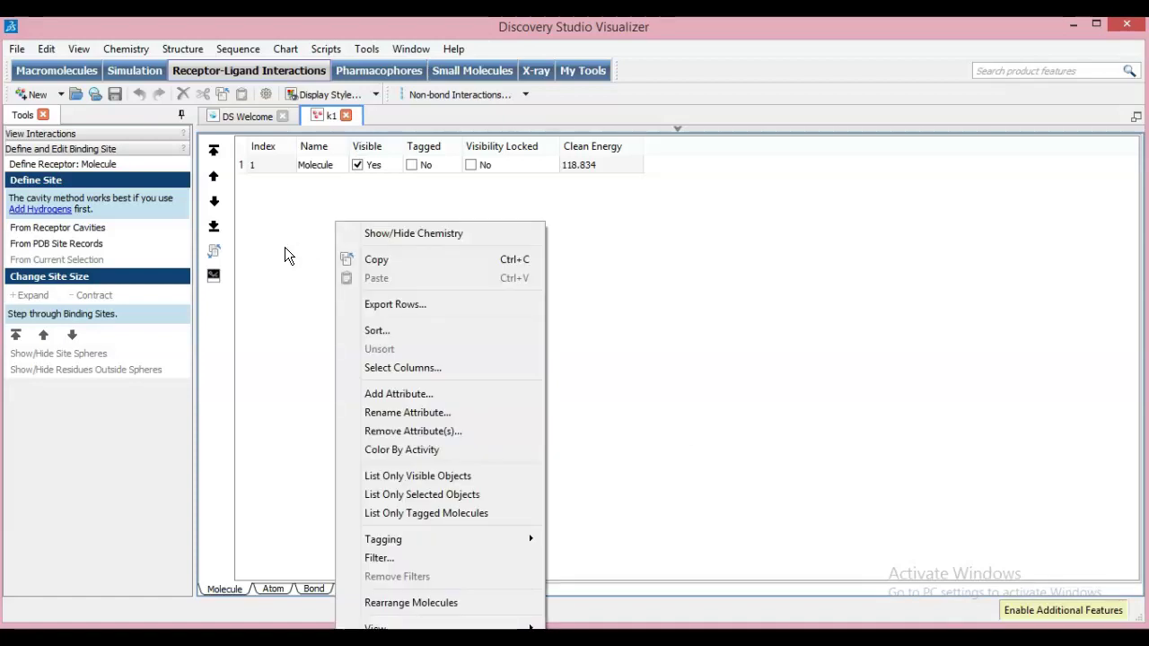
{"action": "mouse_move", "coordinate": [507, 626]}
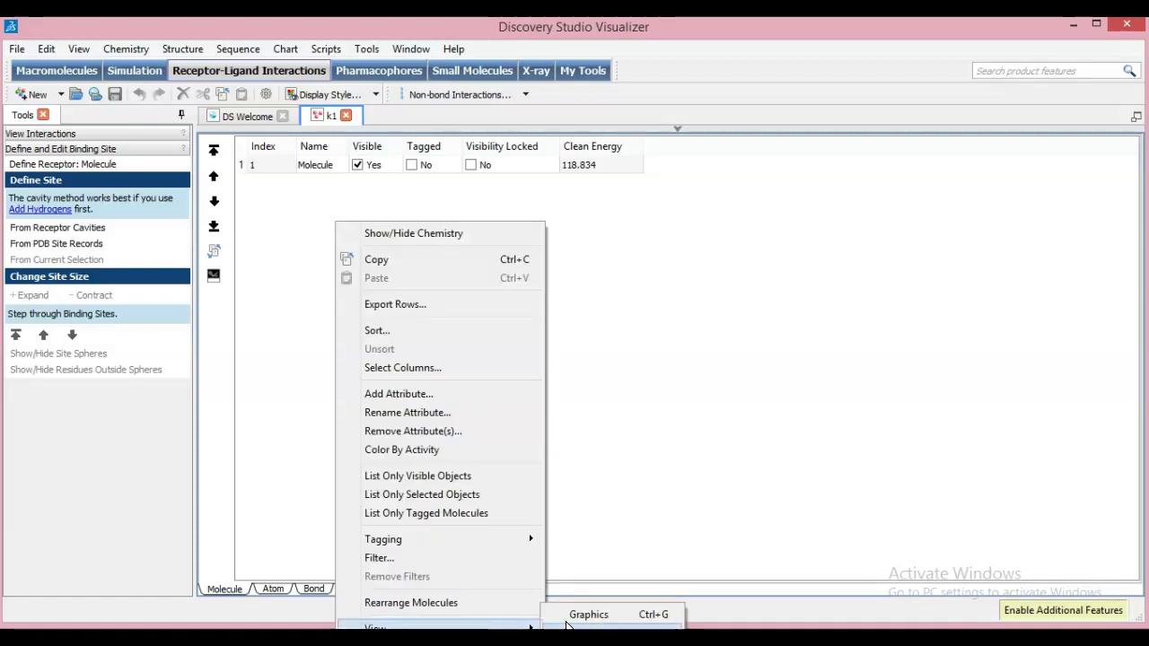
{"action": "left_click", "coordinate": [608, 618]}
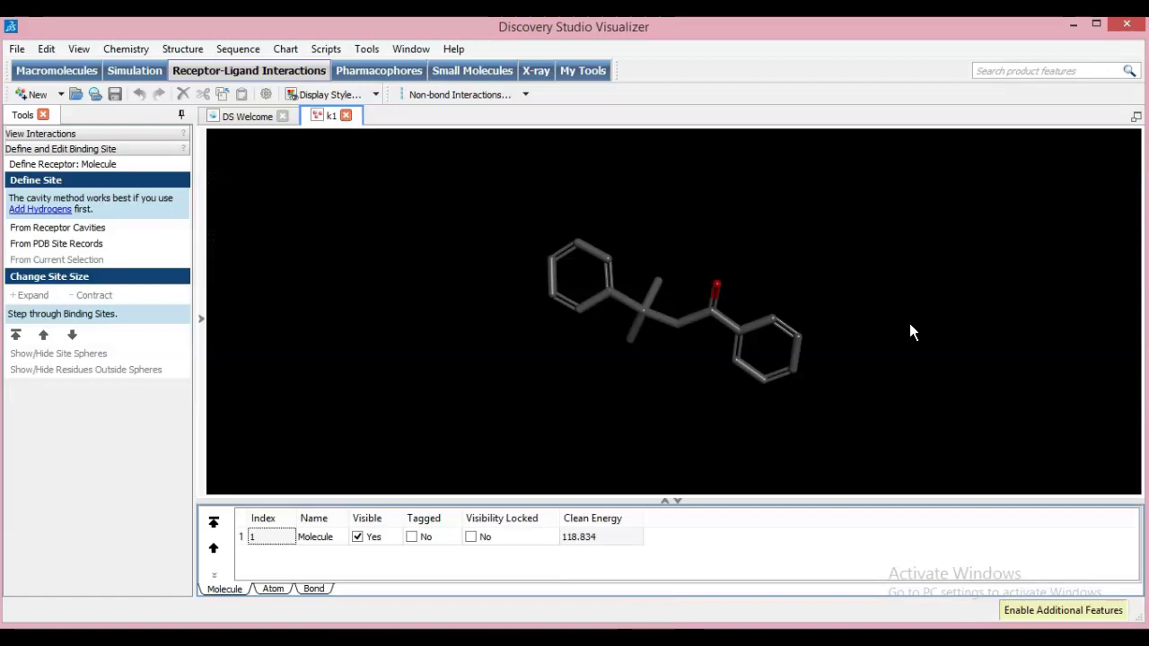
{"action": "mouse_move", "coordinate": [553, 365]}
{"action": "left_mouse_down"}
{"action": "mouse_move", "coordinate": [723, 258]}
{"action": "mouse_move", "coordinate": [571, 357]}
{"action": "mouse_move", "coordinate": [456, 336]}
{"action": "mouse_move", "coordinate": [449, 247]}
{"action": "left_mouse_up"}
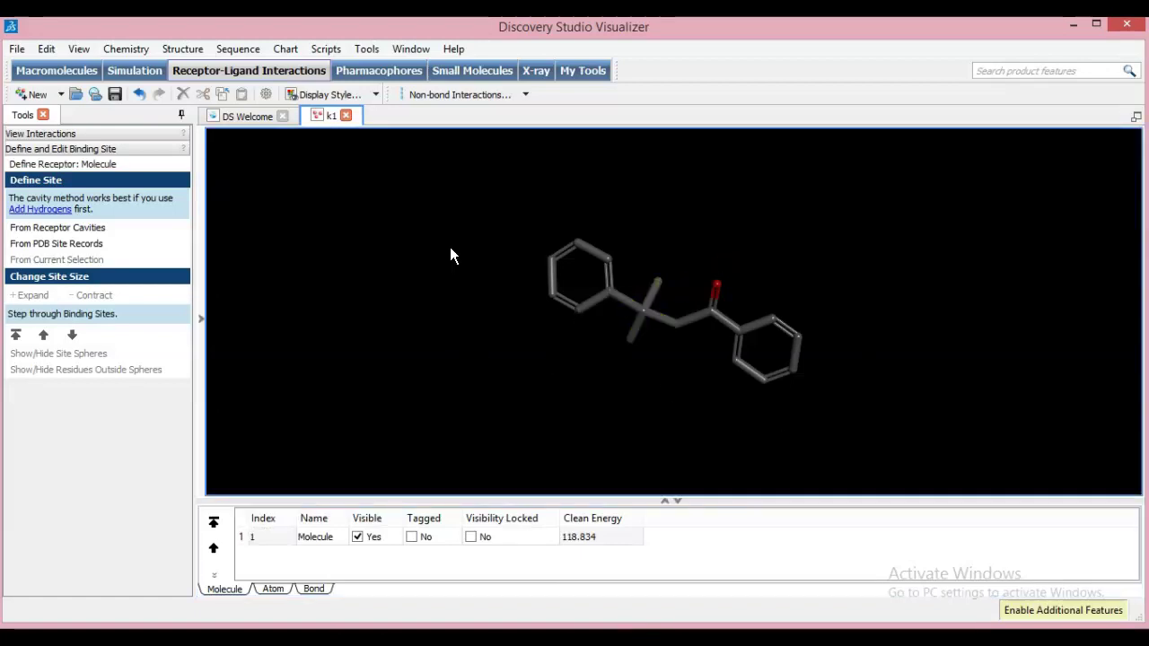
{"action": "right_click_drag", "start_coordinate": [451, 256], "coordinate": [446, 393]}
{"action": "right_click_drag", "start_coordinate": [878, 303], "coordinate": [437, 202]}
{"action": "right_click_drag", "start_coordinate": [896, 447], "coordinate": [709, 413]}
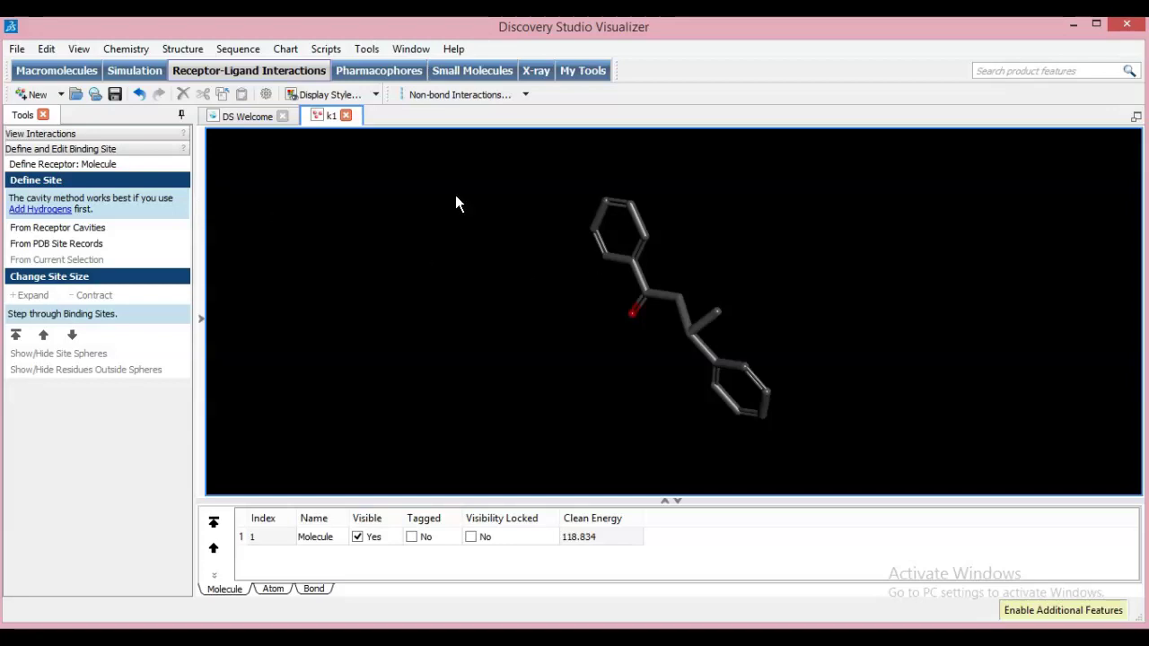
- Save the molecule as k1 in the Schrodinger folder in the Protein Data Bank Files format
{"action": "left_click", "coordinate": [17, 51]}
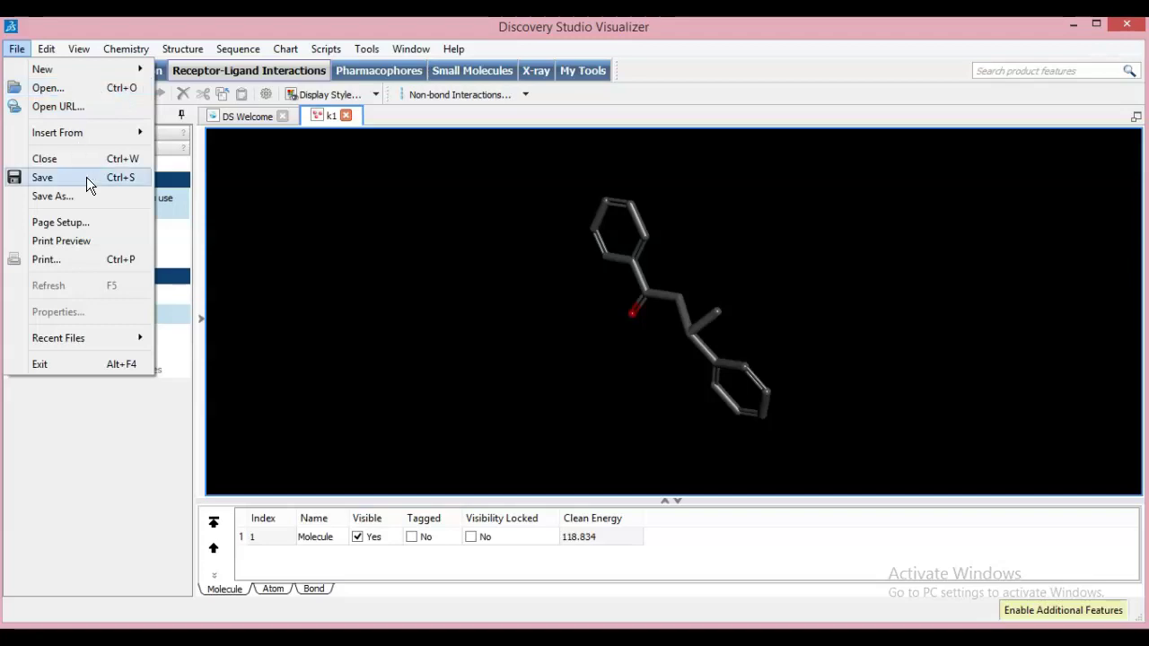
{"action": "left_click", "coordinate": [17, 50]}
{"action": "left_click", "coordinate": [17, 50]}
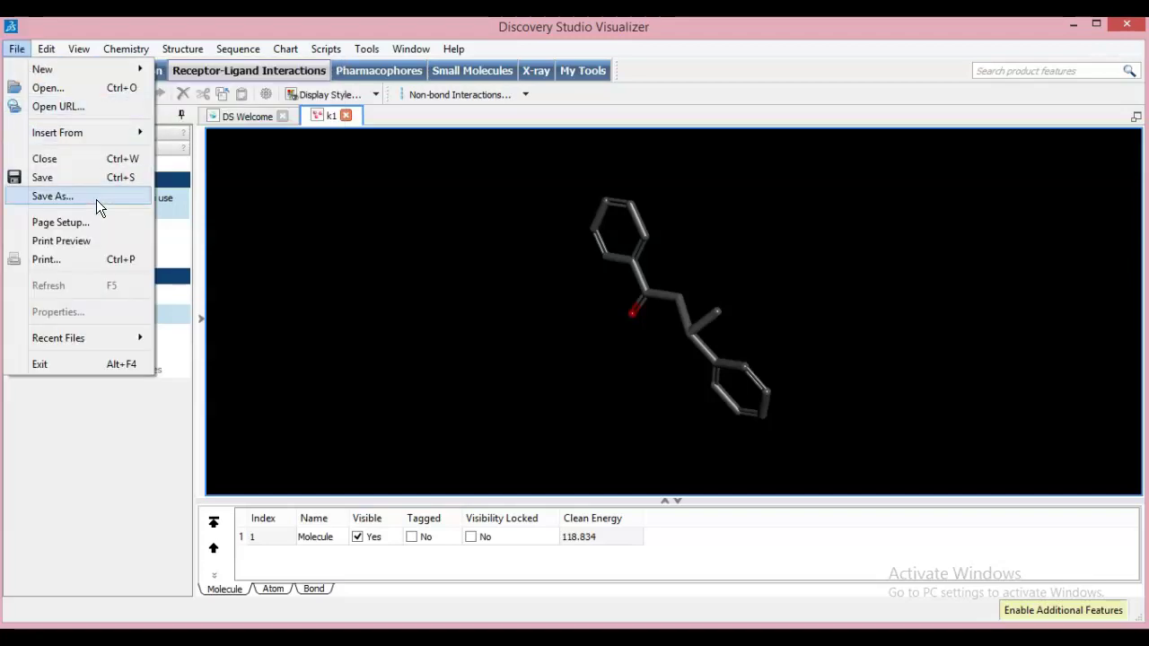
{"action": "key", "text": "Escape"}
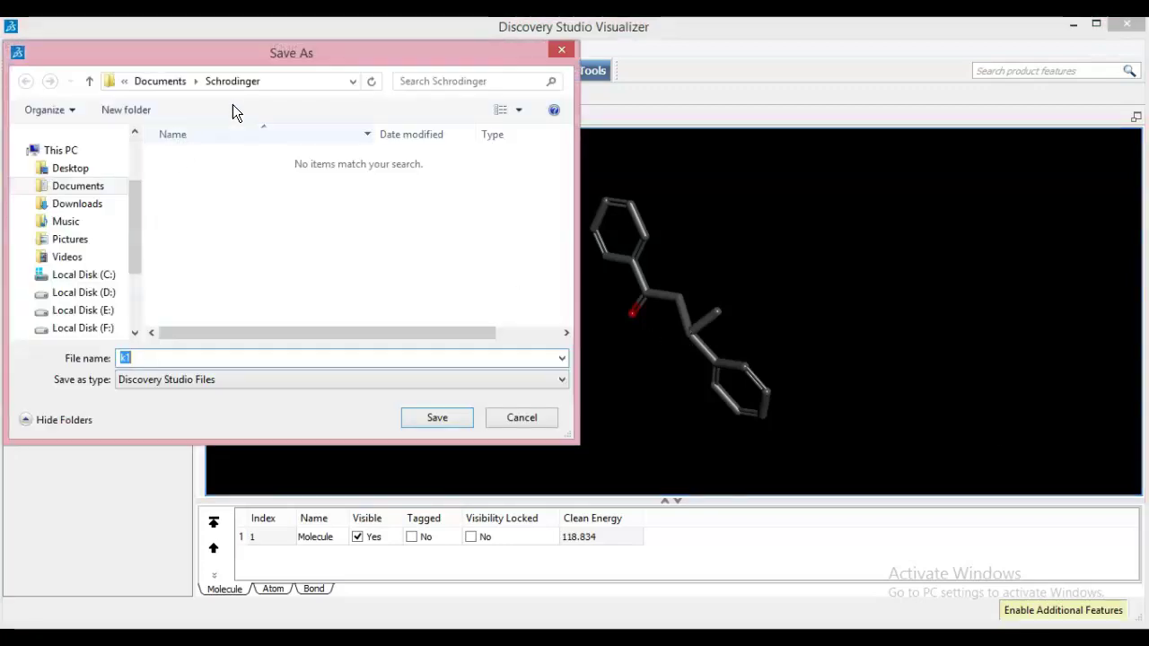
{"action": "left_click", "coordinate": [290, 384]}
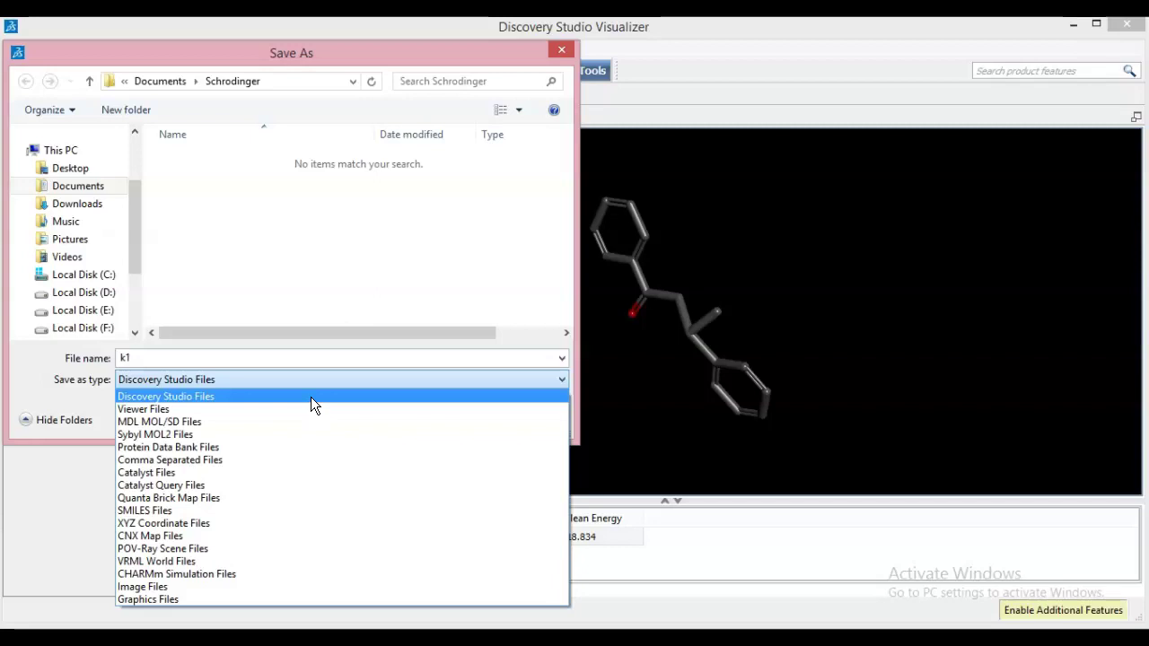
{"action": "left_click", "coordinate": [154, 448]}
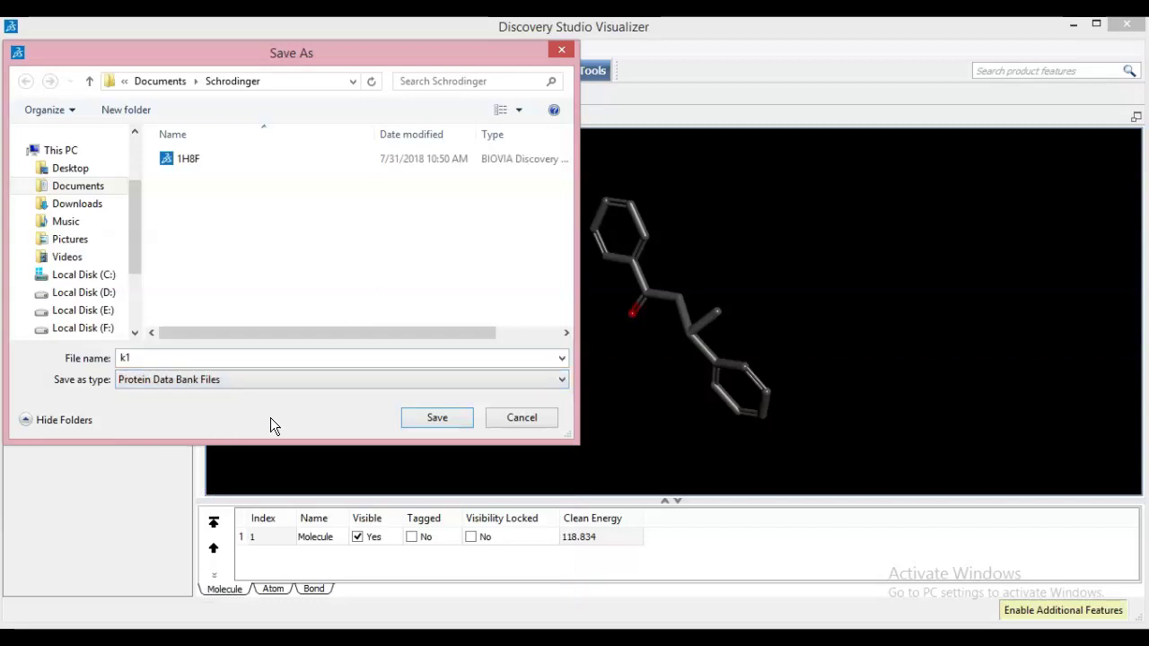
{"action": "left_click", "coordinate": [438, 418]}
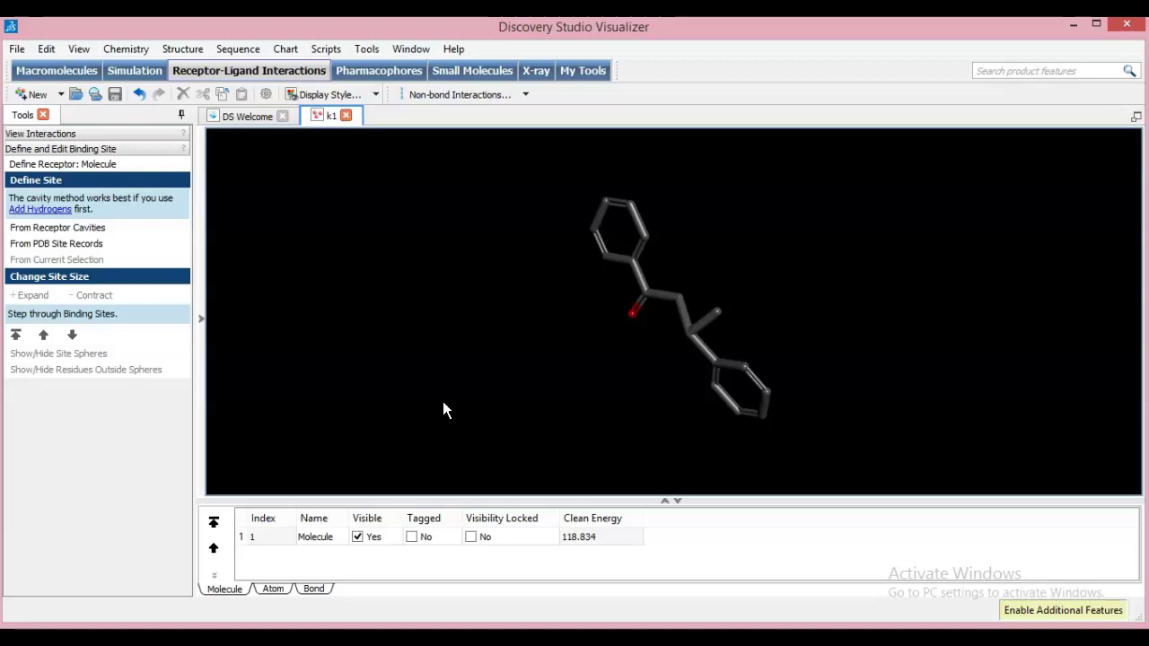
- Switch to Python Molecule Viewer and start opening a ligand input file for AutoDock4
{"action": "left_click", "coordinate": [595, 620]}
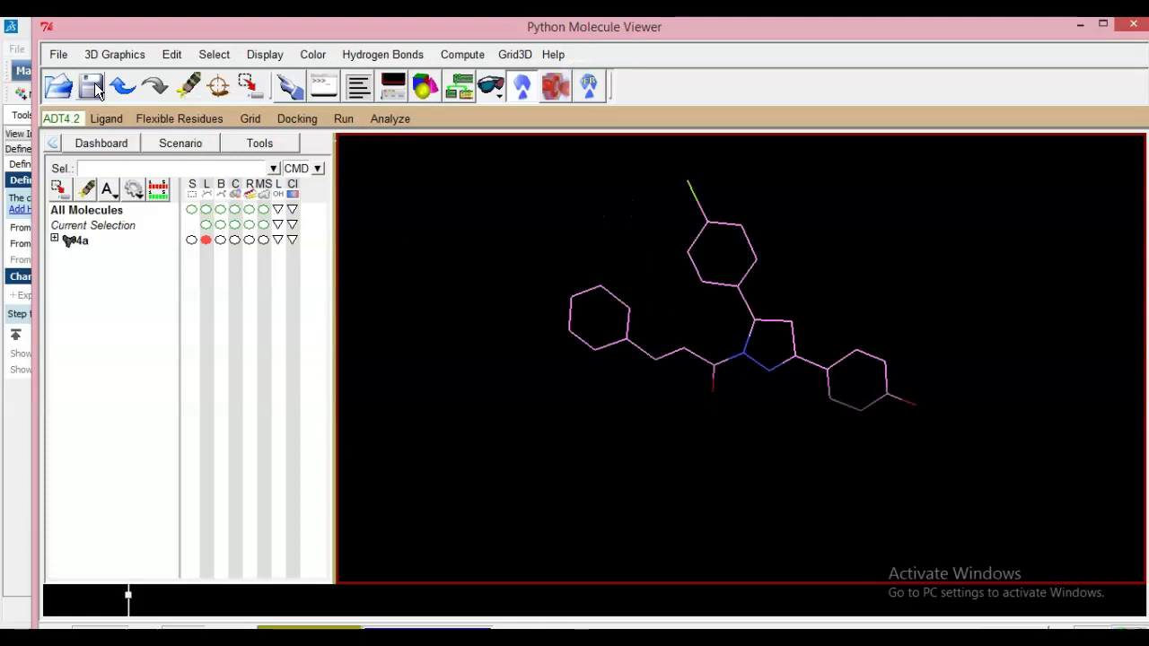
{"action": "left_click", "coordinate": [58, 55]}
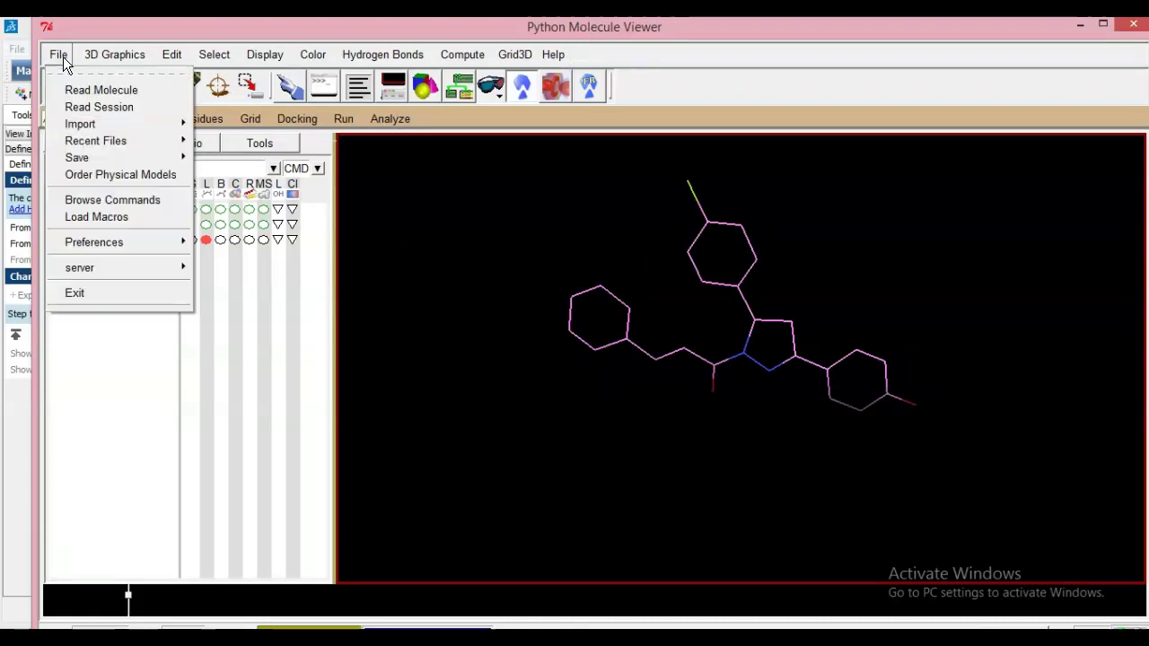
{"action": "left_click", "coordinate": [271, 32]}
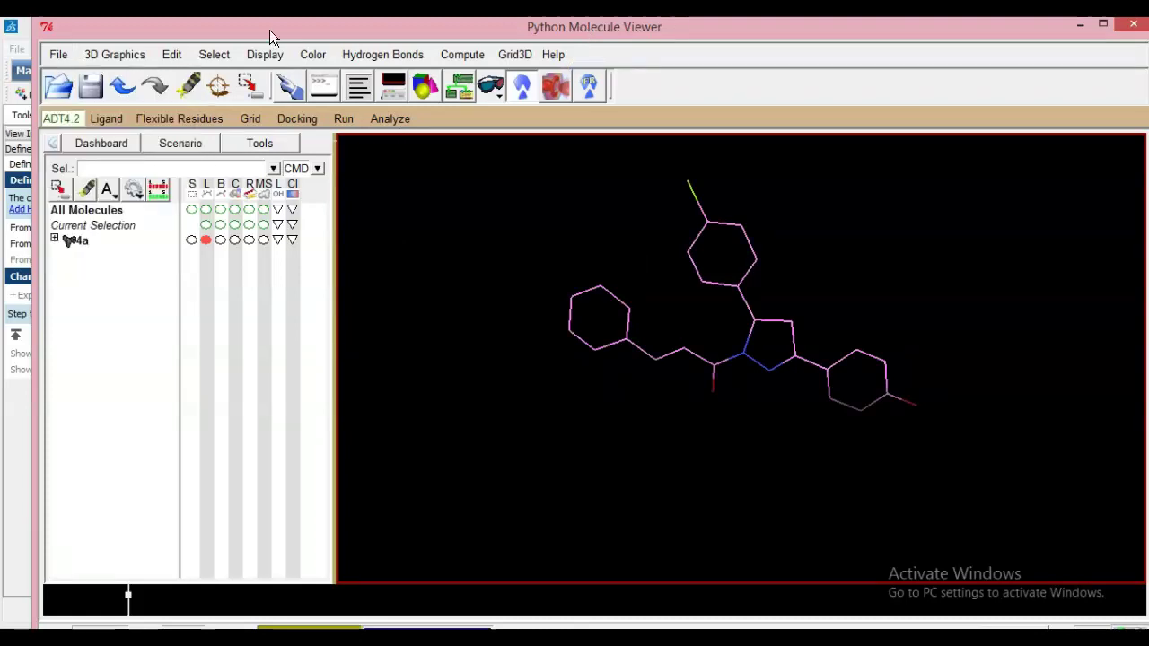
{"action": "left_click", "coordinate": [104, 121]}
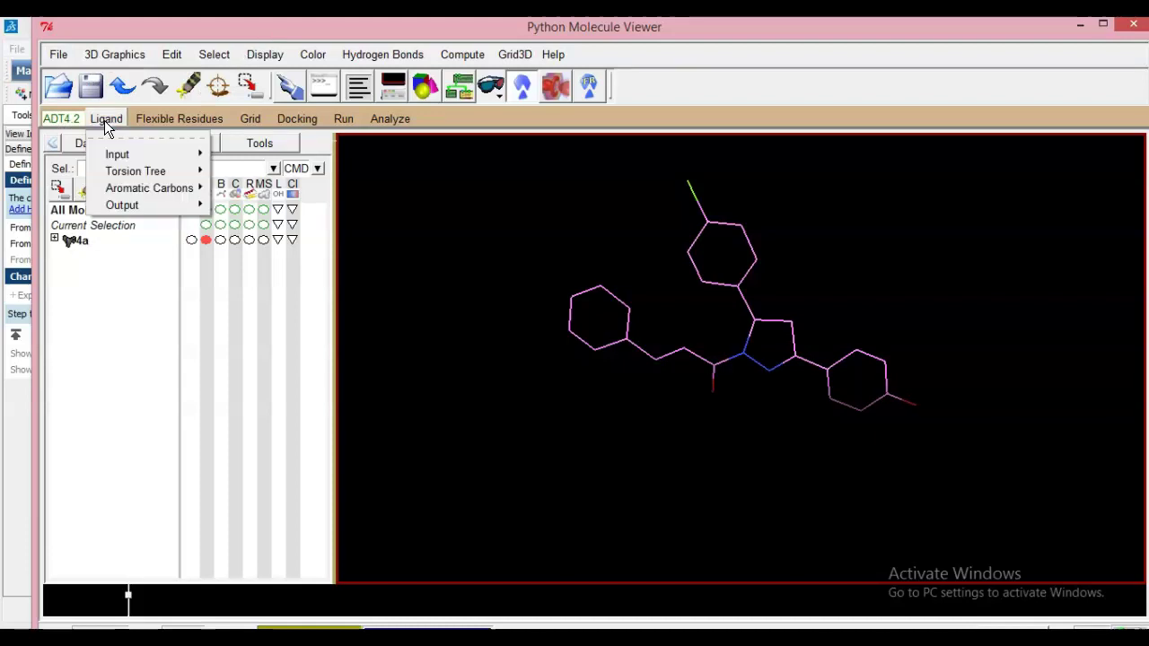
{"action": "mouse_move", "coordinate": [172, 167]}
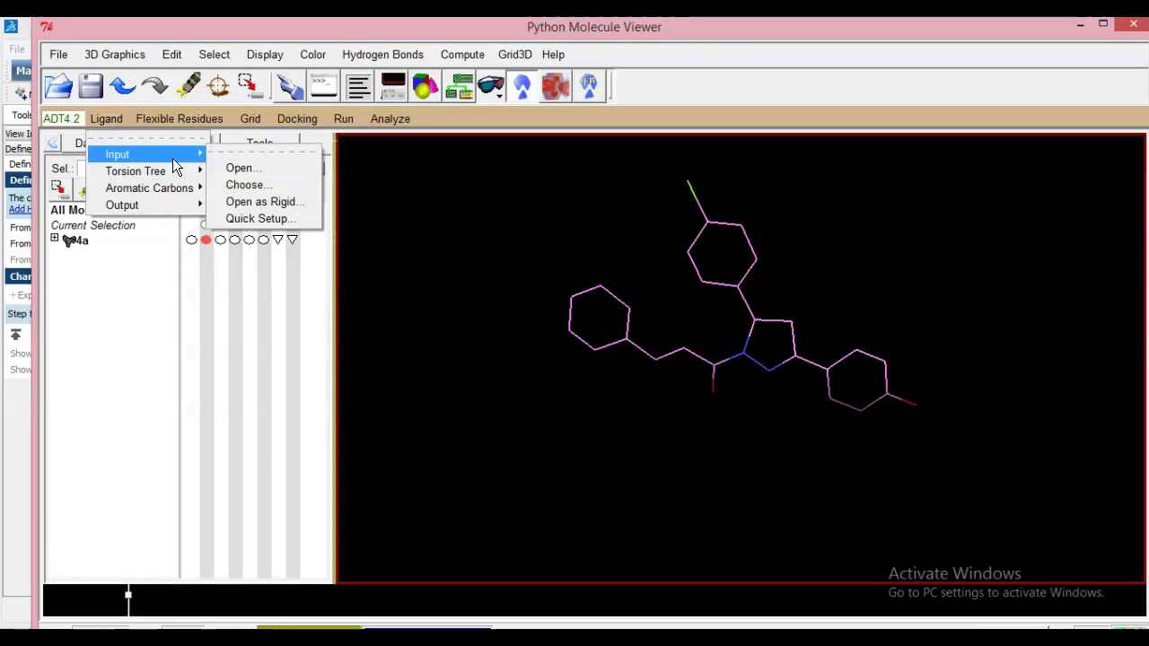
{"action": "left_click", "coordinate": [243, 170]}
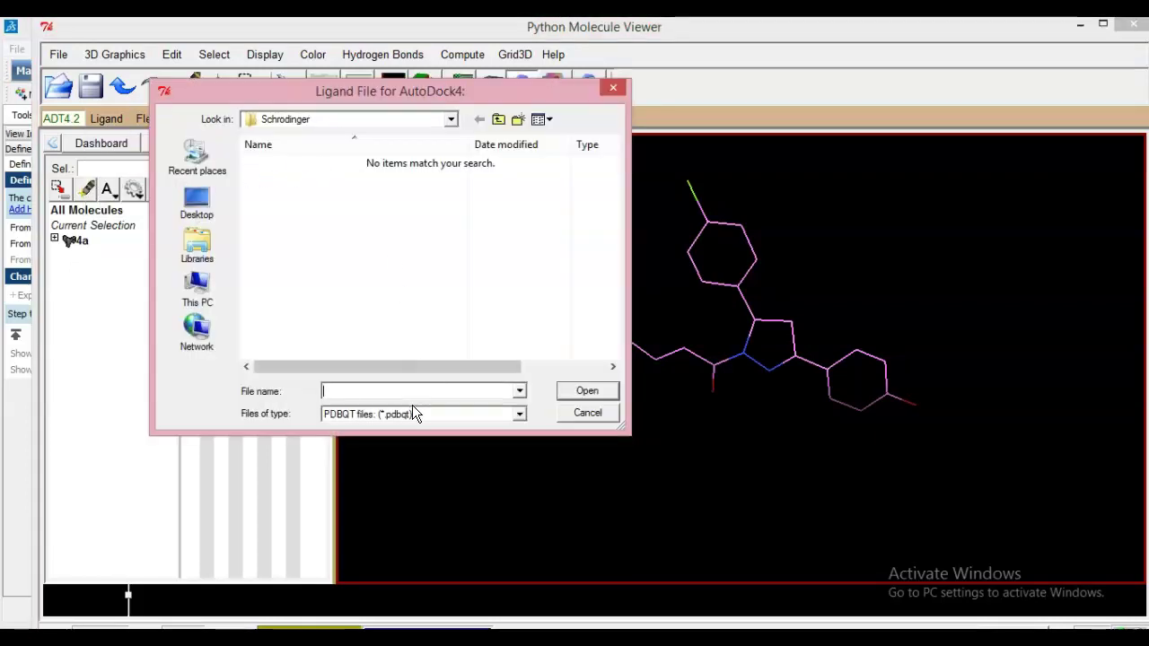
- Load k1 from the PDB files (*.pdb) in the Schrodinger folder as the ligand and accept its setup summary
{"action": "left_click", "coordinate": [415, 412]}
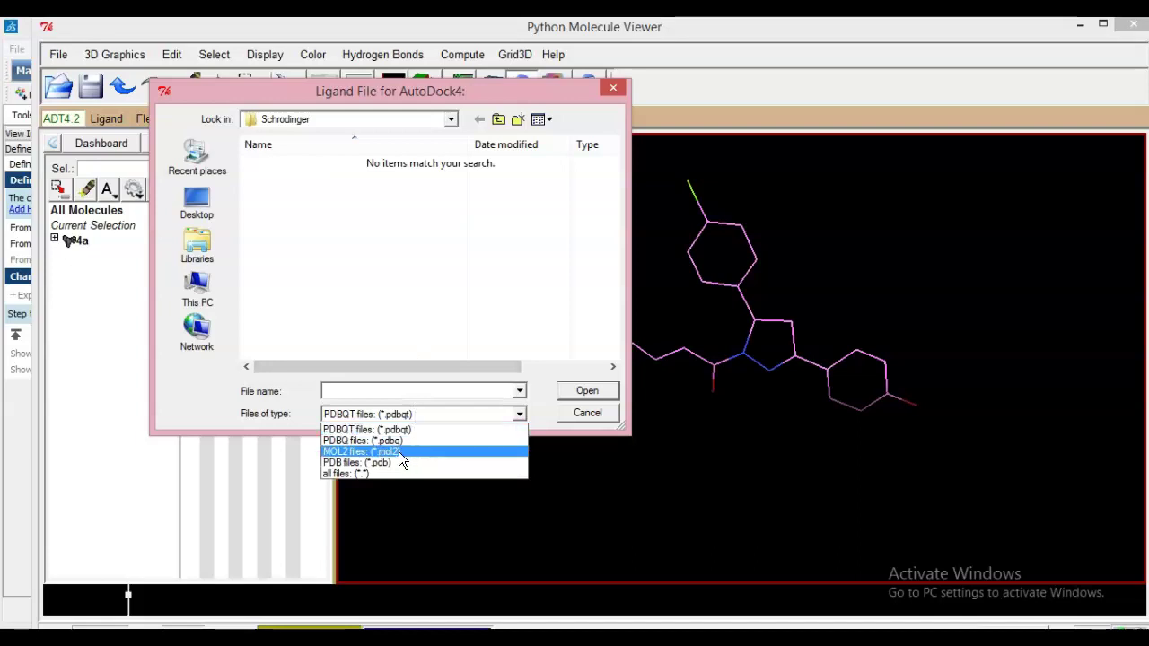
{"action": "left_click", "coordinate": [400, 464]}
{"action": "left_click", "coordinate": [257, 181]}
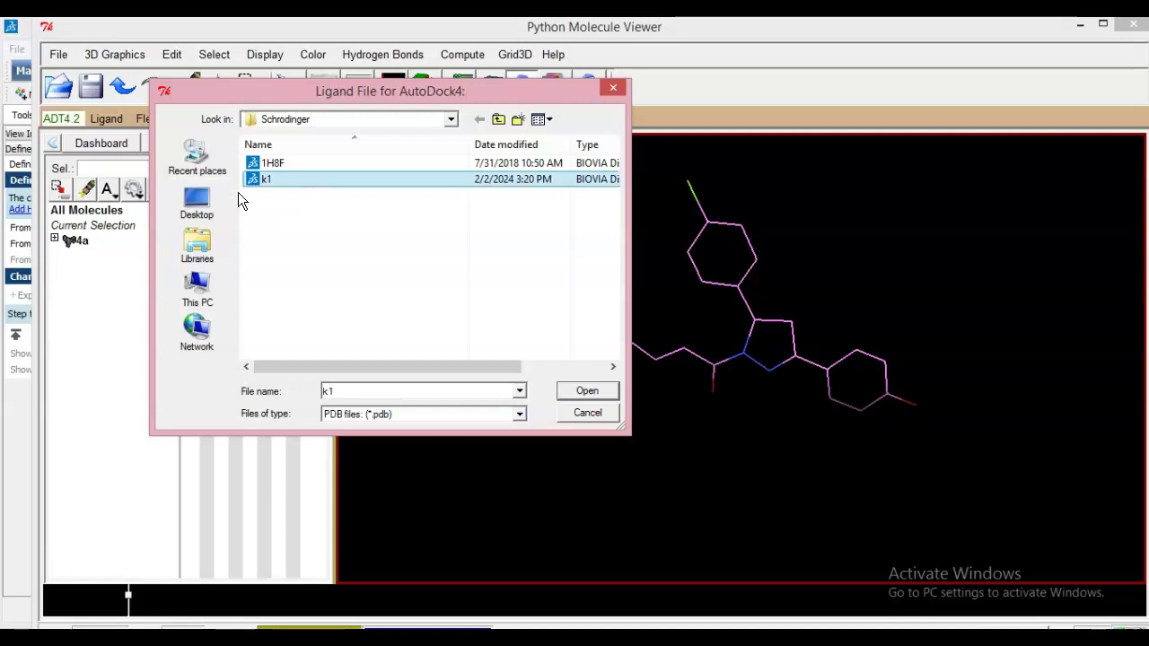
{"action": "left_click_drag", "start_coordinate": [431, 365], "coordinate": [377, 367]}
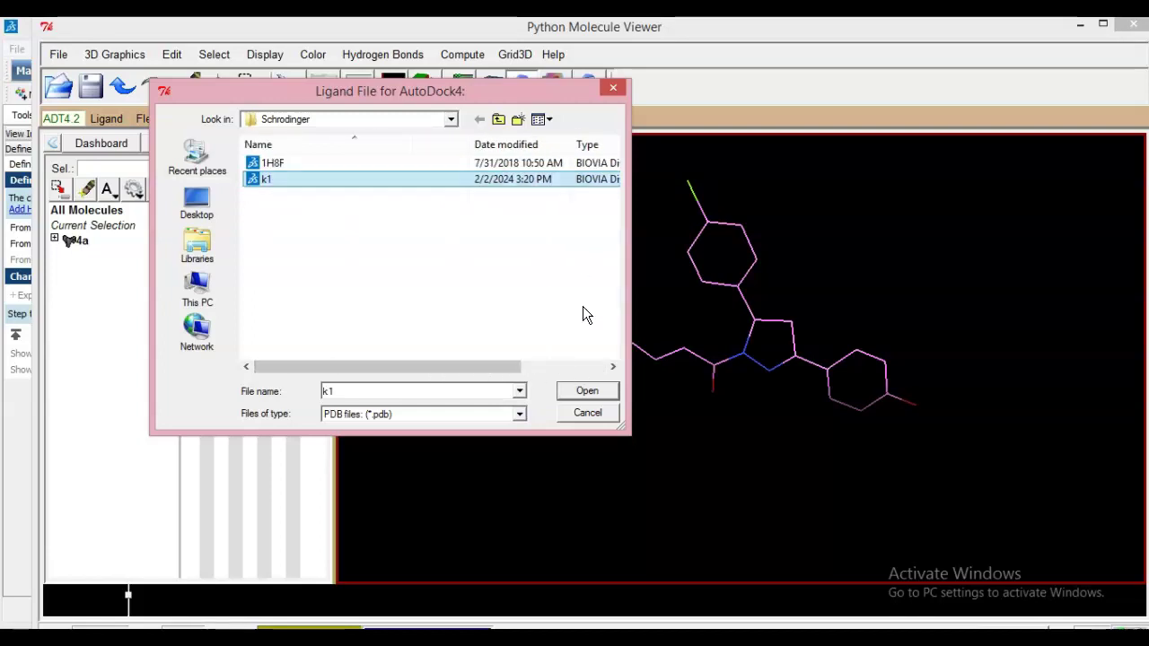
{"action": "left_click", "coordinate": [595, 393]}
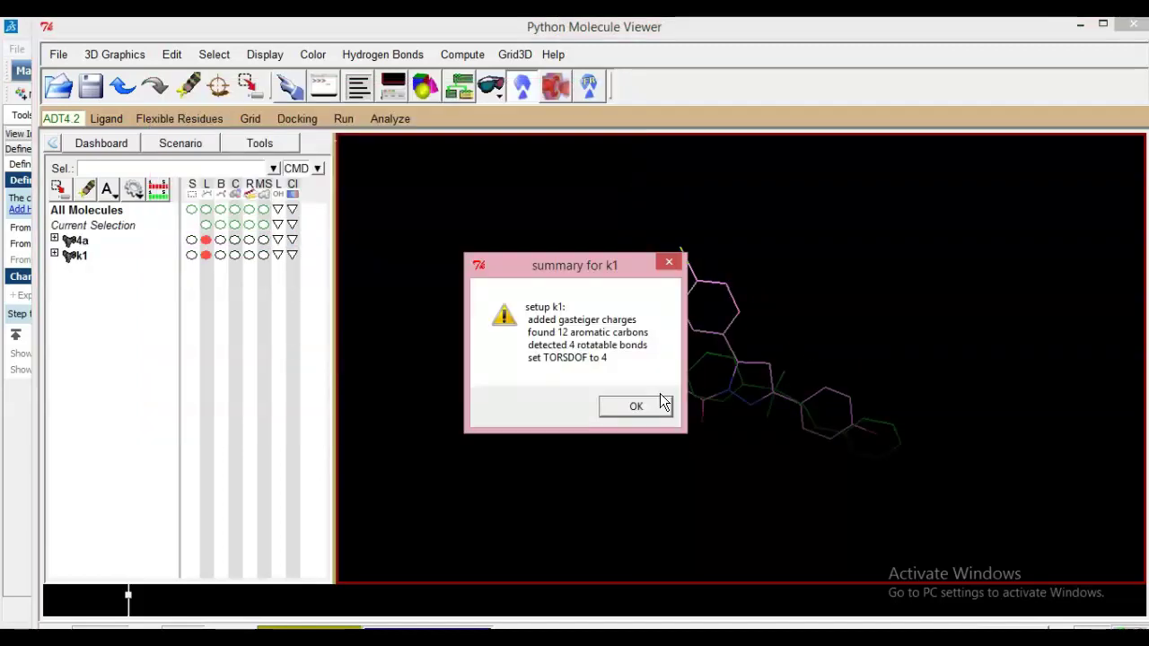
{"action": "left_click", "coordinate": [657, 411]}
- Delete the 4a molecule from the workspace so that only the k1 ligand is kept
{"action": "mouse_move", "coordinate": [77, 251]}
{"action": "left_mouse_down"}
{"action": "mouse_move", "coordinate": [56, 245]}
{"action": "mouse_move", "coordinate": [73, 242]}
{"action": "left_mouse_up"}
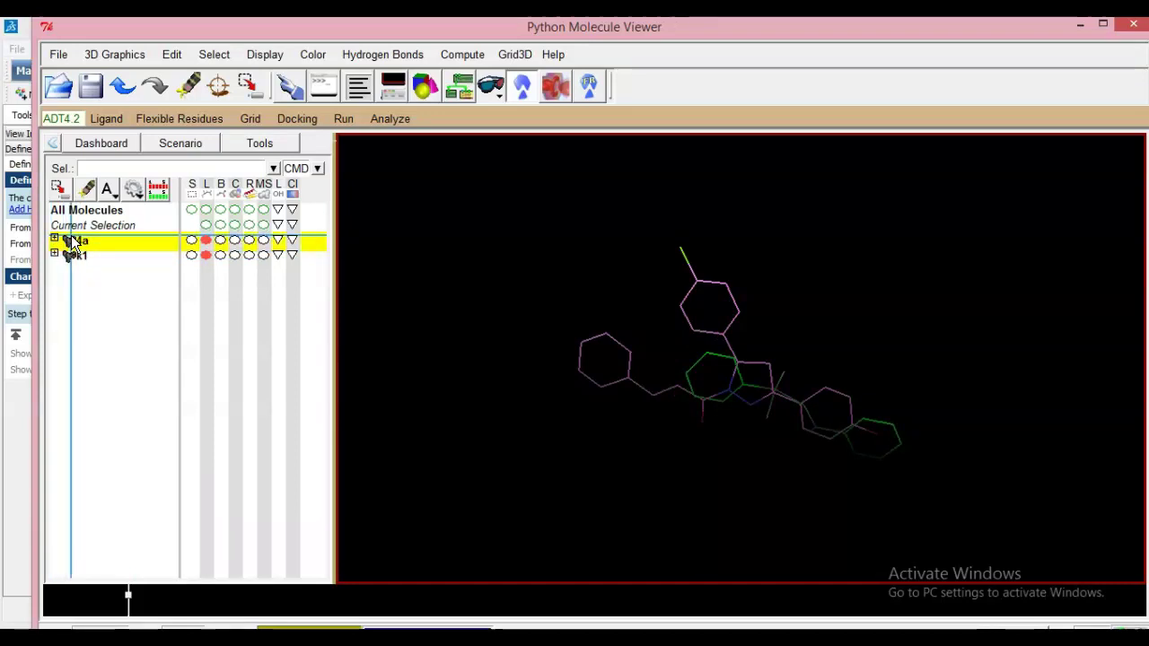
{"action": "right_click", "coordinate": [88, 239]}
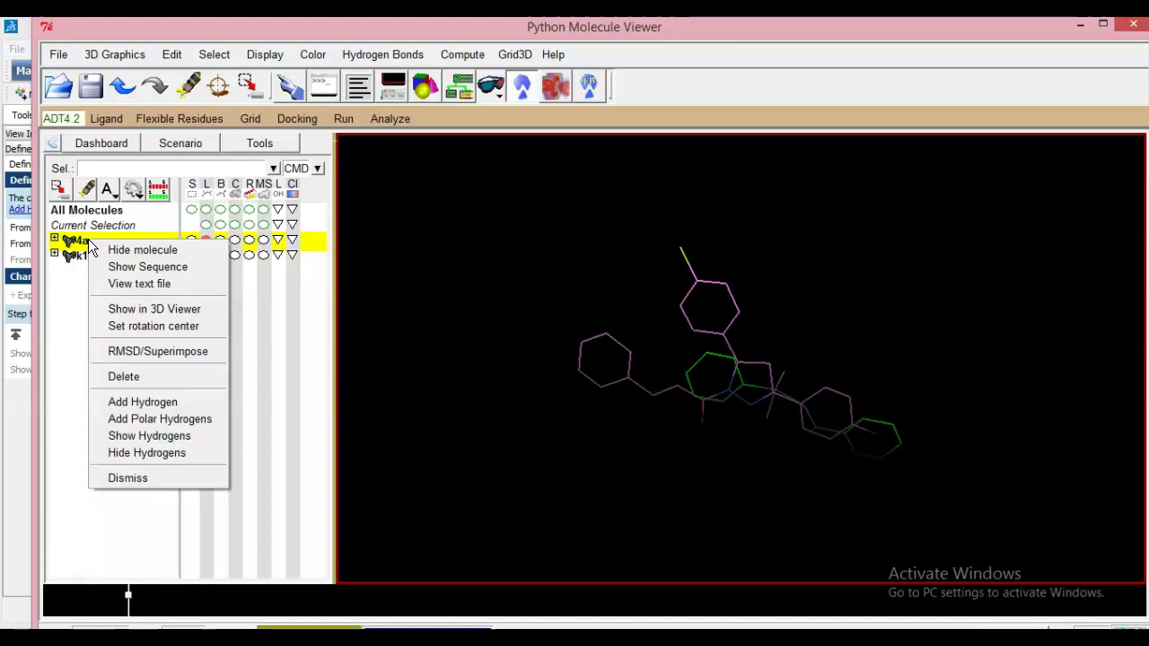
{"action": "left_click", "coordinate": [136, 376]}
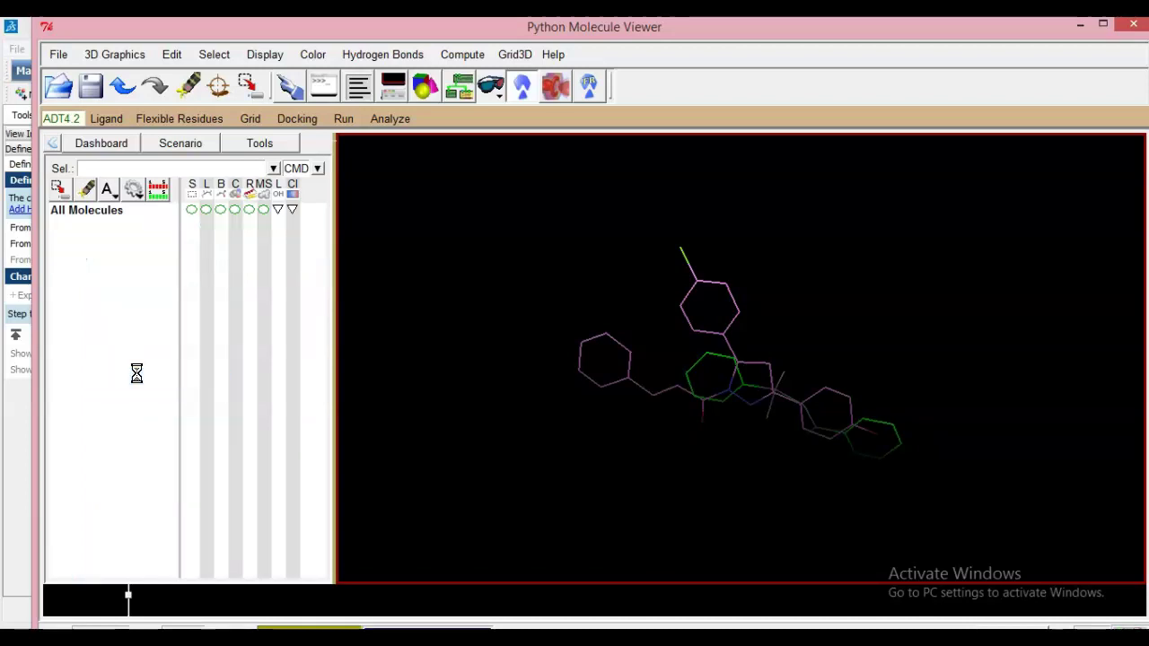
{"action": "middle_click_drag", "start_coordinate": [916, 459], "coordinate": [812, 419]}
{"action": "middle_click_drag", "start_coordinate": [860, 369], "coordinate": [817, 299]}
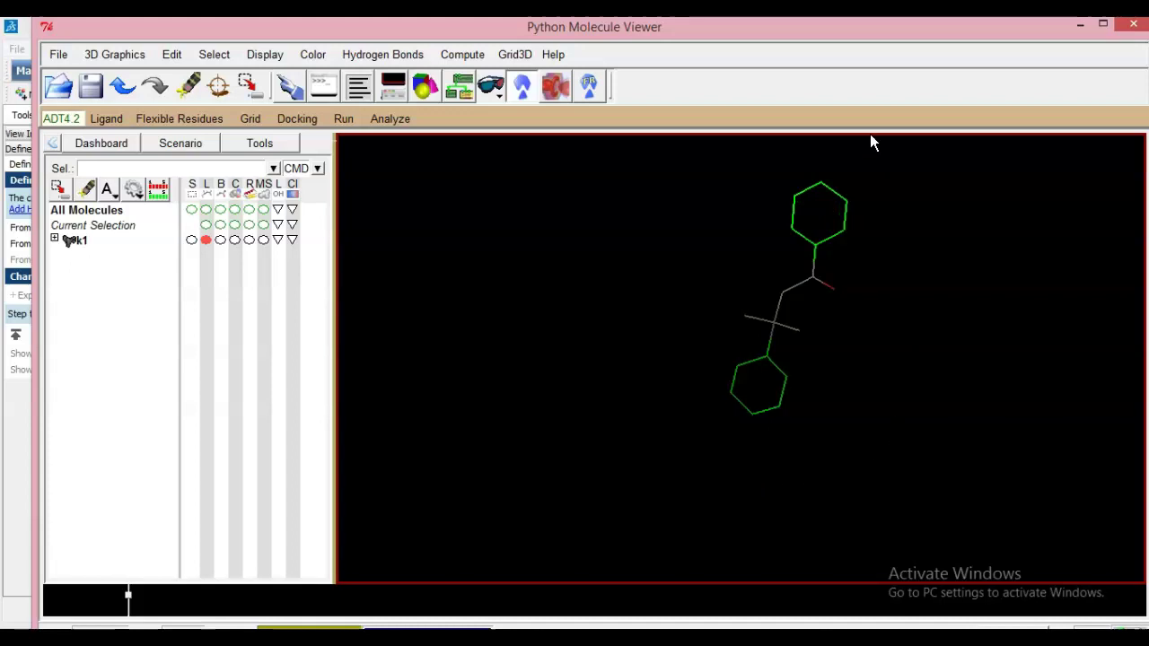
- Try to choose a root atom for k1's torsion tree manually
{"action": "left_click", "coordinate": [111, 120]}
{"action": "mouse_move", "coordinate": [150, 156]}
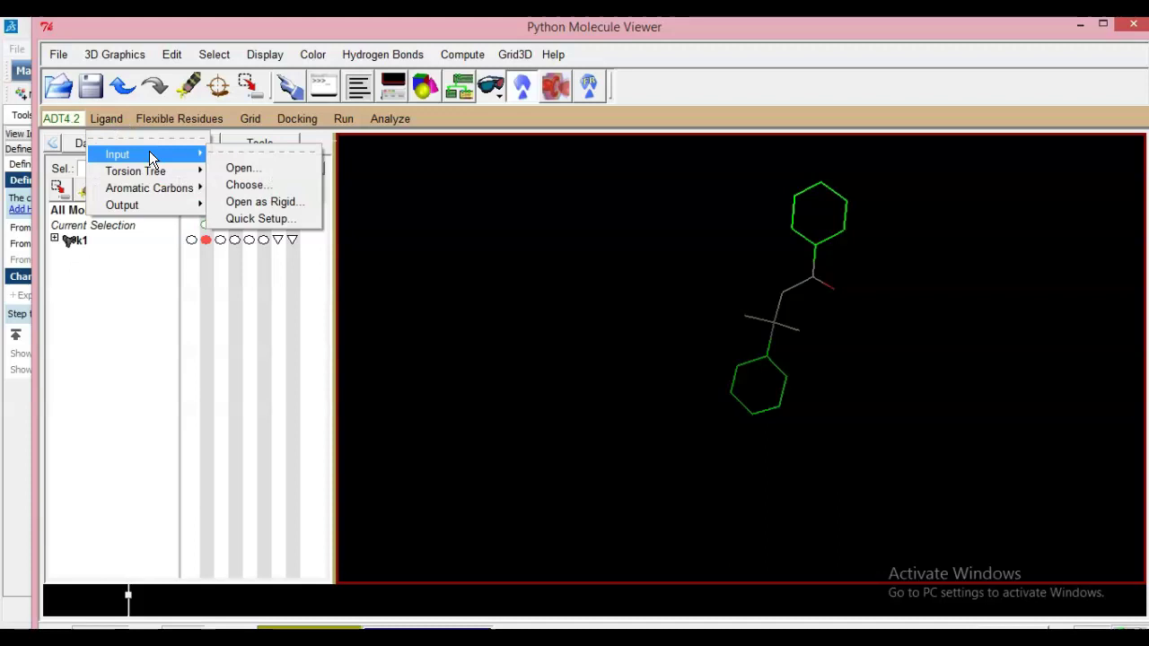
{"action": "mouse_move", "coordinate": [179, 179]}
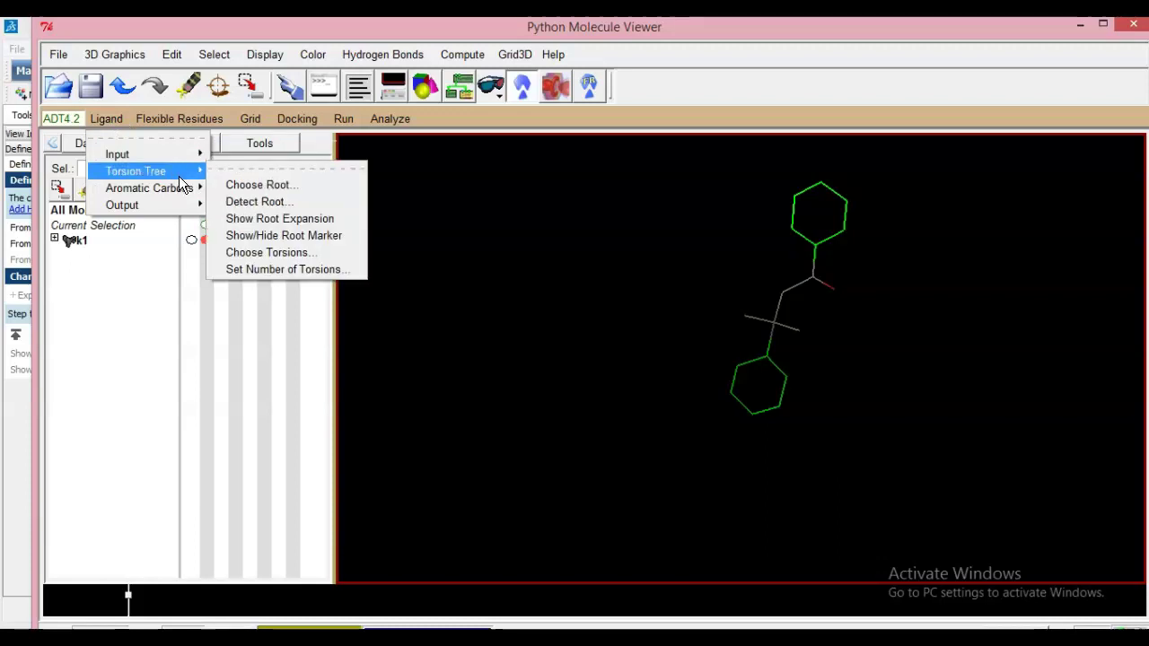
{"action": "left_click", "coordinate": [260, 182]}
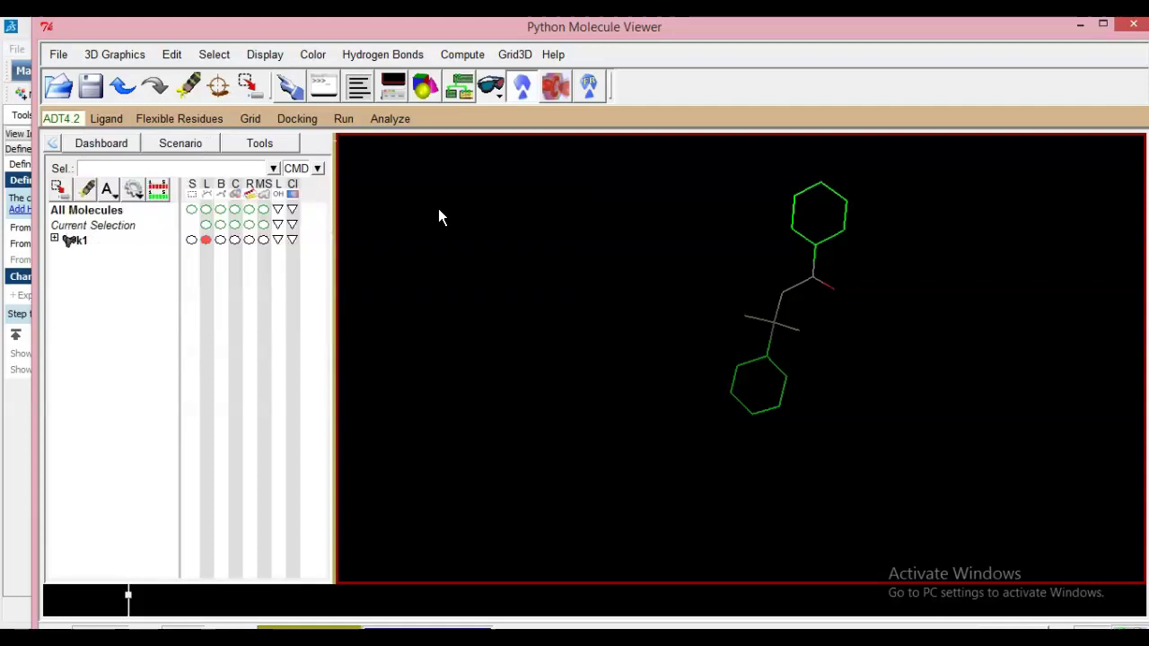
- Review the rotatable bonds of k1 with Choose Torsions and accept the current torsion assignment
{"action": "left_click", "coordinate": [118, 118]}
{"action": "mouse_move", "coordinate": [161, 175]}
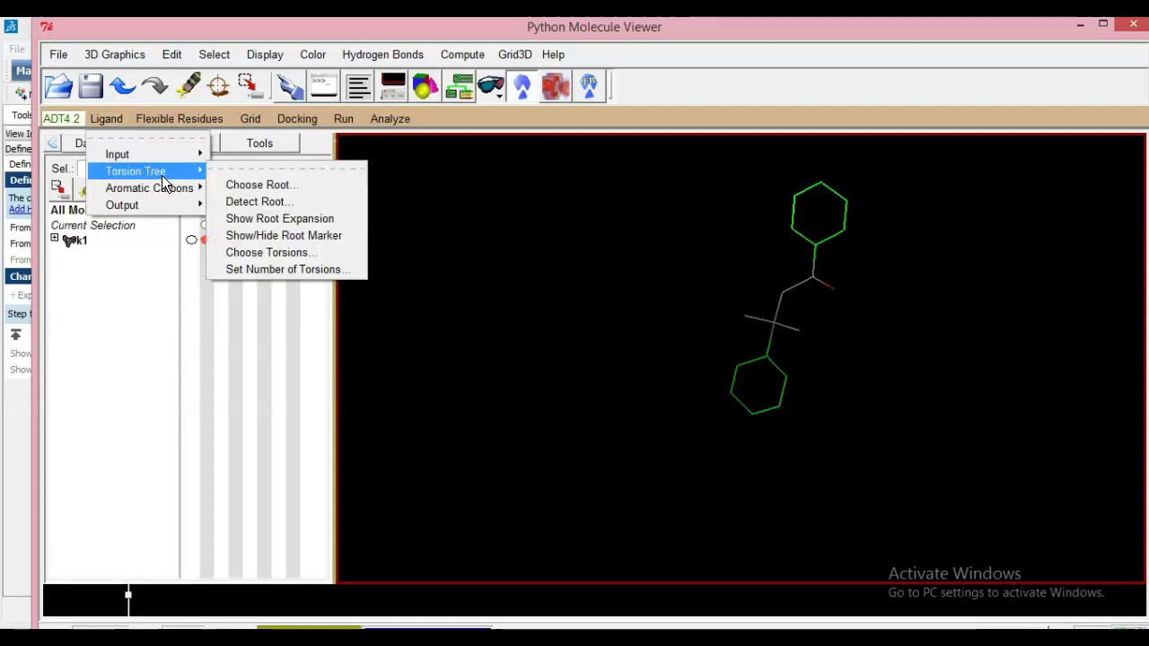
{"action": "left_click", "coordinate": [271, 253]}
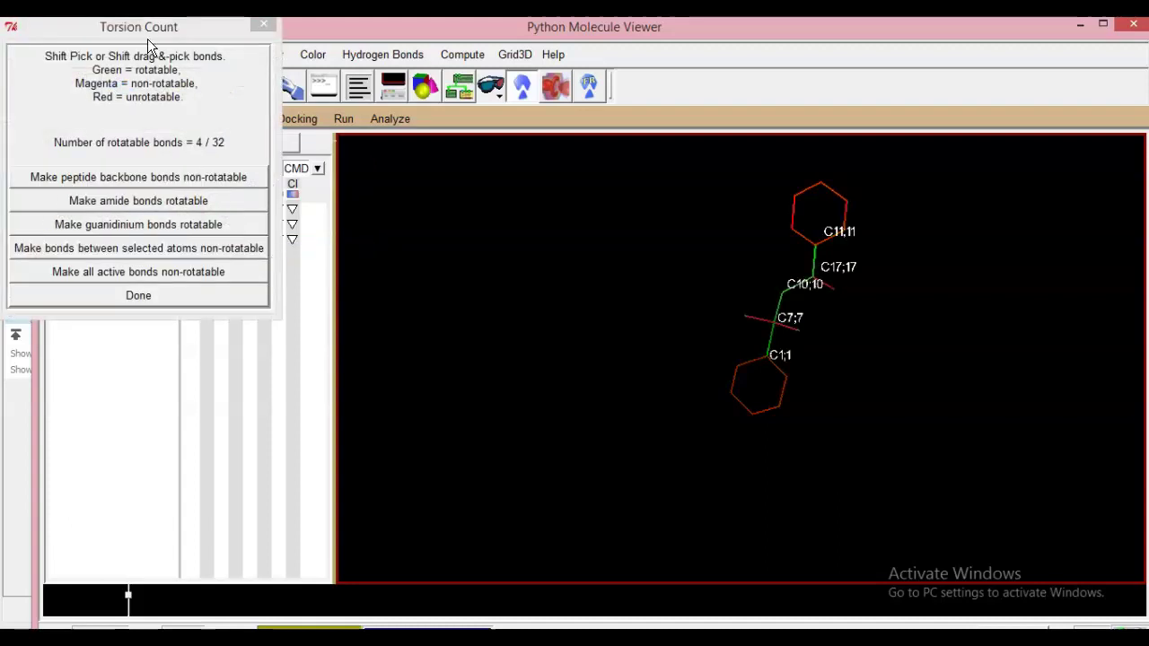
{"action": "left_click_drag", "start_coordinate": [148, 33], "coordinate": [437, 115]}
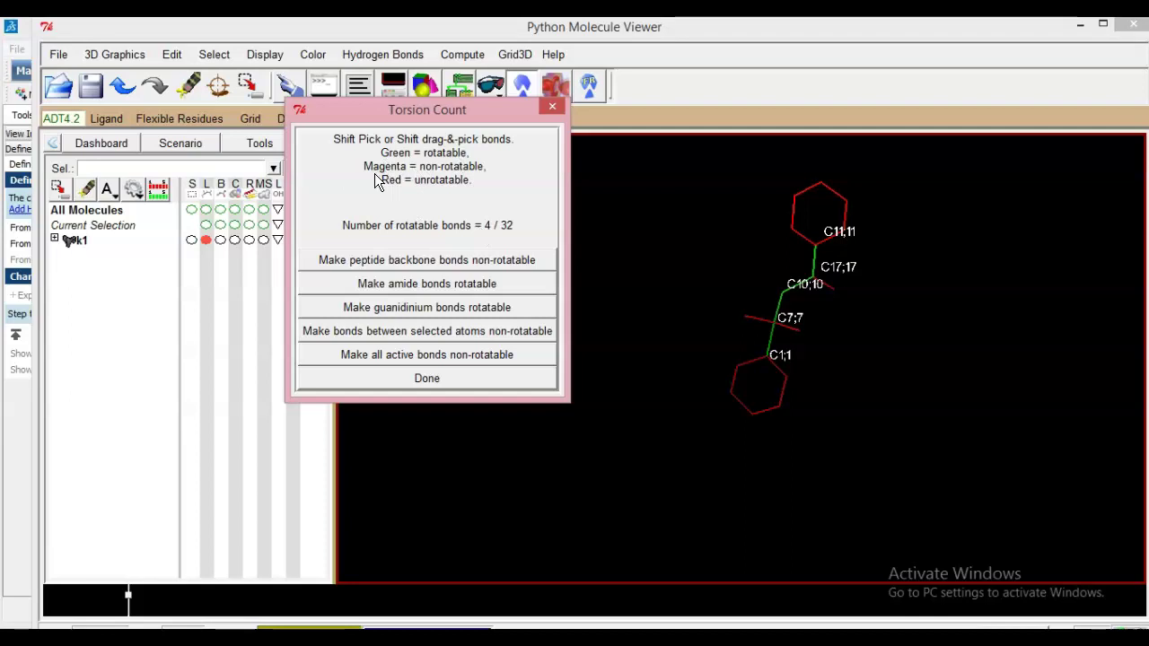
{"action": "left_click_drag", "start_coordinate": [757, 264], "coordinate": [745, 284]}
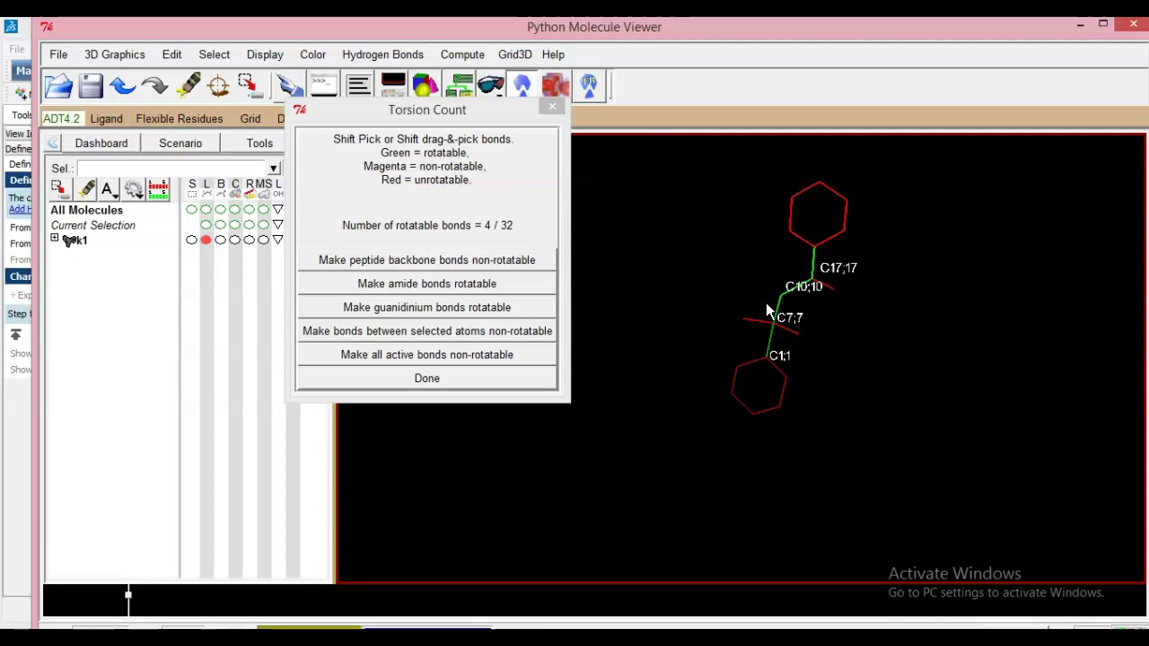
{"action": "left_click", "coordinate": [427, 379]}
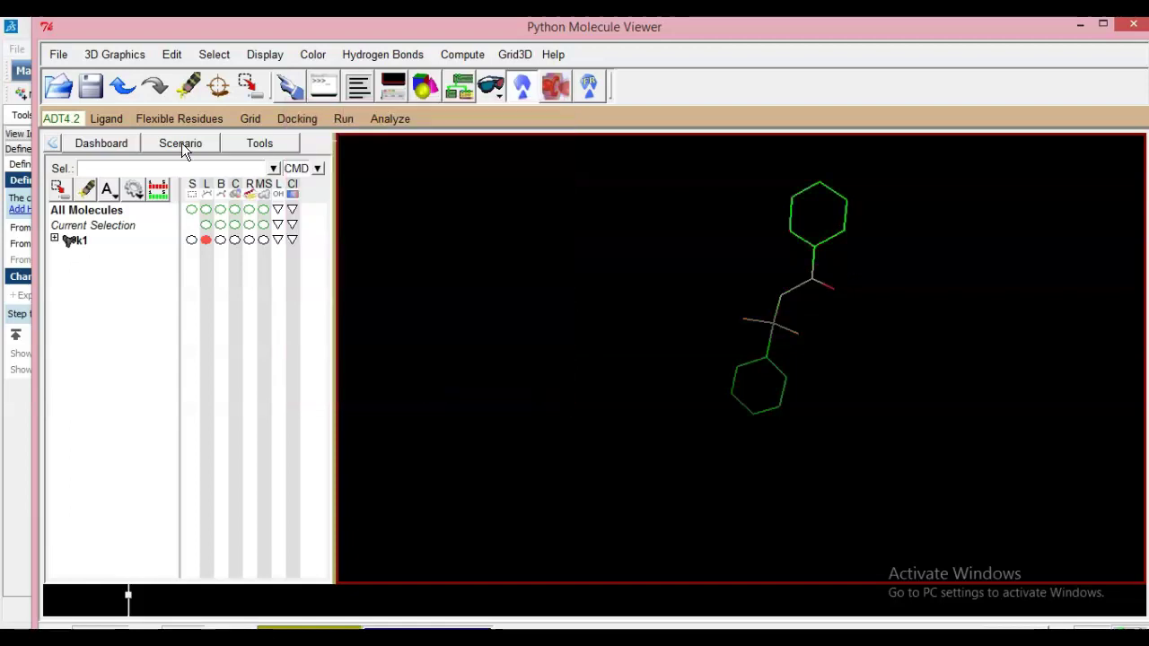
- Detect the root of k1's torsion tree automatically and inspect the root marker on the molecule
{"action": "left_click", "coordinate": [106, 119]}
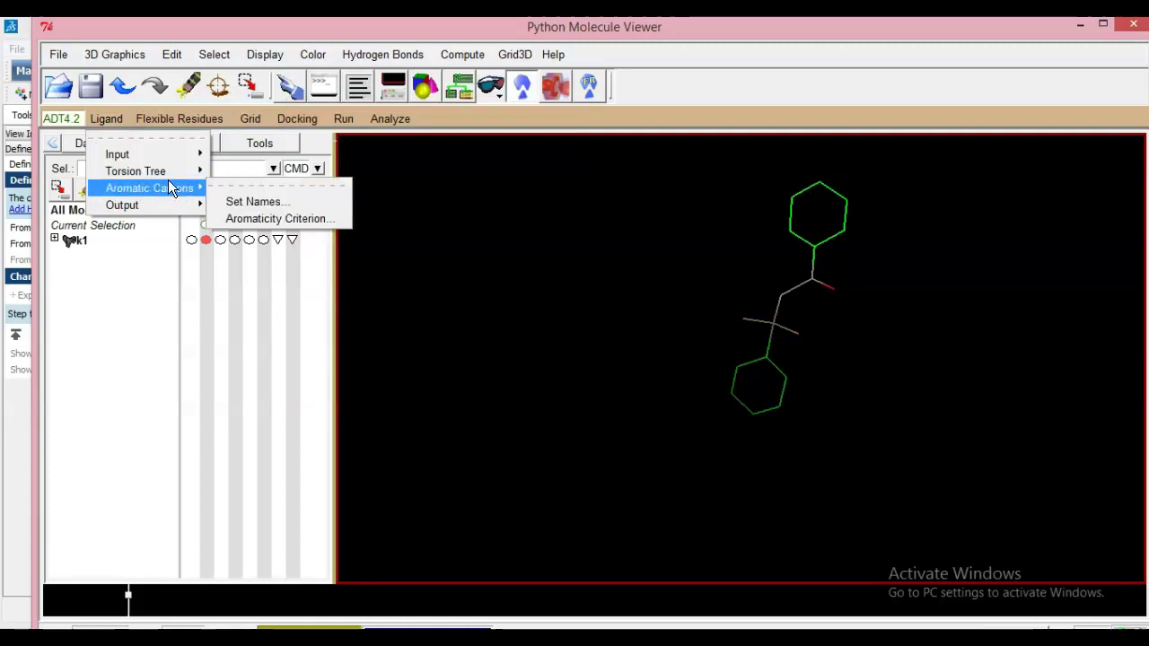
{"action": "mouse_move", "coordinate": [177, 172]}
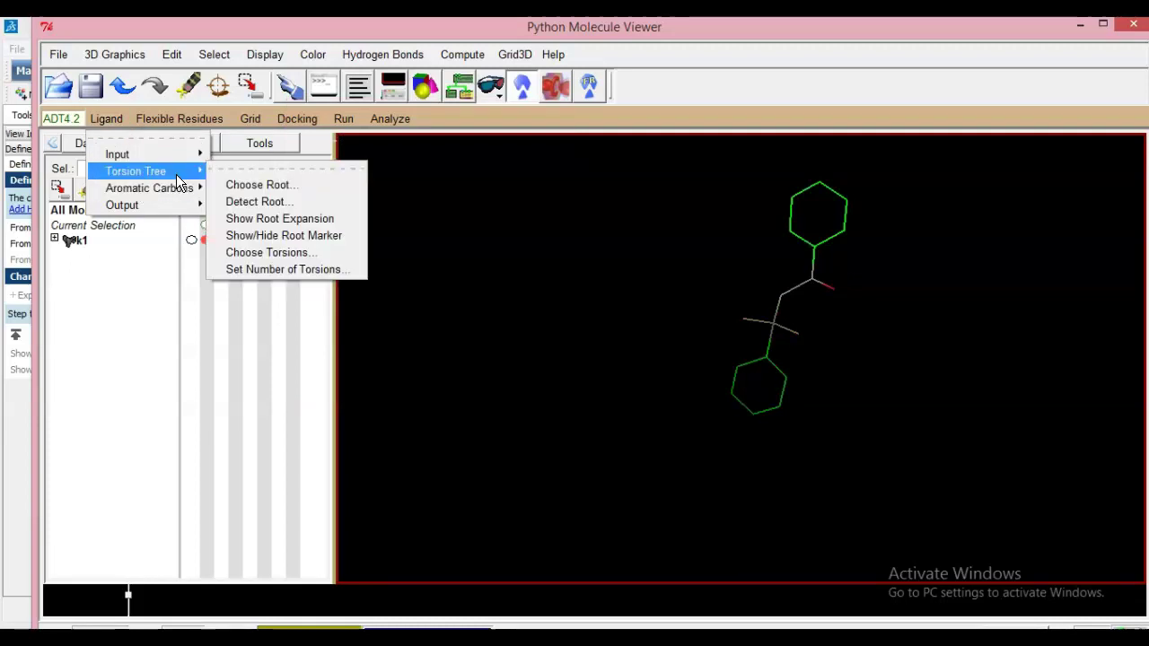
{"action": "left_click", "coordinate": [252, 201]}
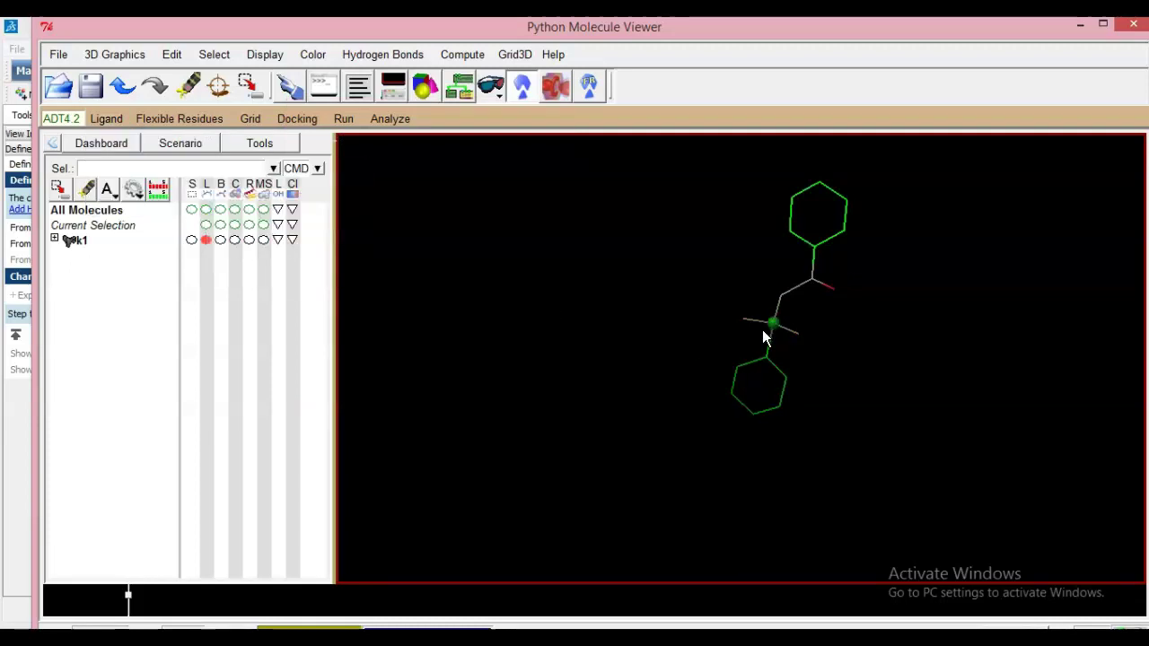
{"action": "mouse_move", "coordinate": [757, 343]}
{"action": "left_mouse_down"}
{"action": "mouse_move", "coordinate": [680, 278]}
{"action": "mouse_move", "coordinate": [533, 300]}
{"action": "mouse_move", "coordinate": [500, 423]}
{"action": "mouse_move", "coordinate": [569, 512]}
{"action": "mouse_move", "coordinate": [695, 416]}
{"action": "mouse_move", "coordinate": [742, 323]}
{"action": "mouse_move", "coordinate": [752, 329]}
{"action": "left_mouse_up"}
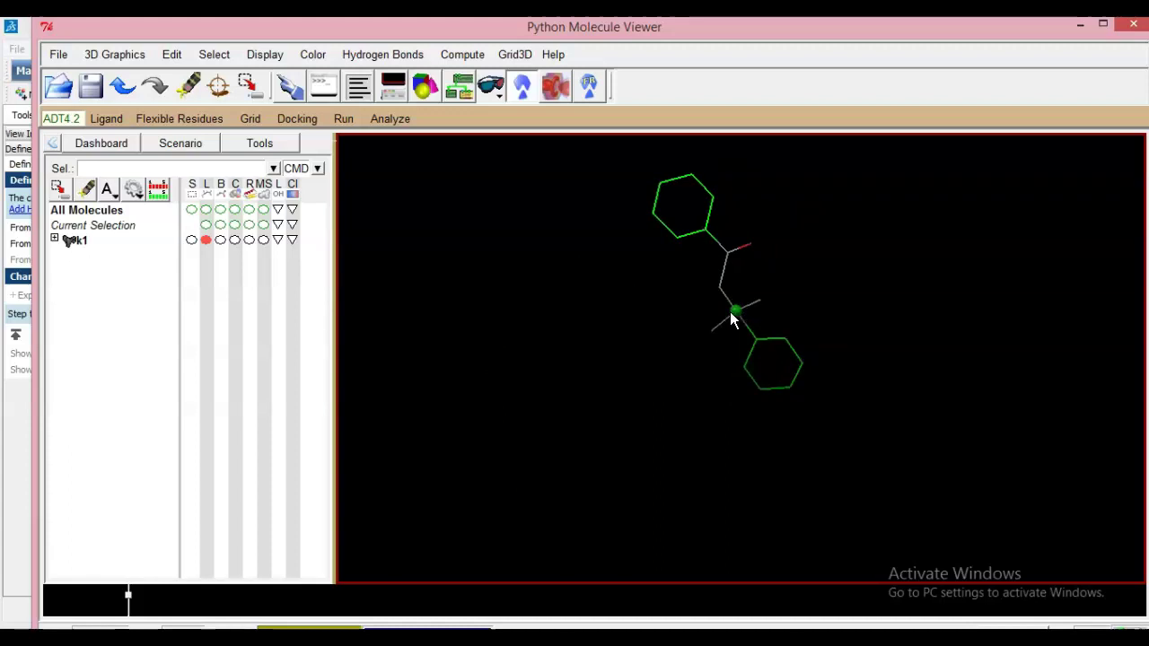
- Accept 7.5 degrees as the aromaticity criterion cutoff angle for k1's aromatic carbons
{"action": "left_click", "coordinate": [119, 124]}
{"action": "mouse_move", "coordinate": [198, 195]}
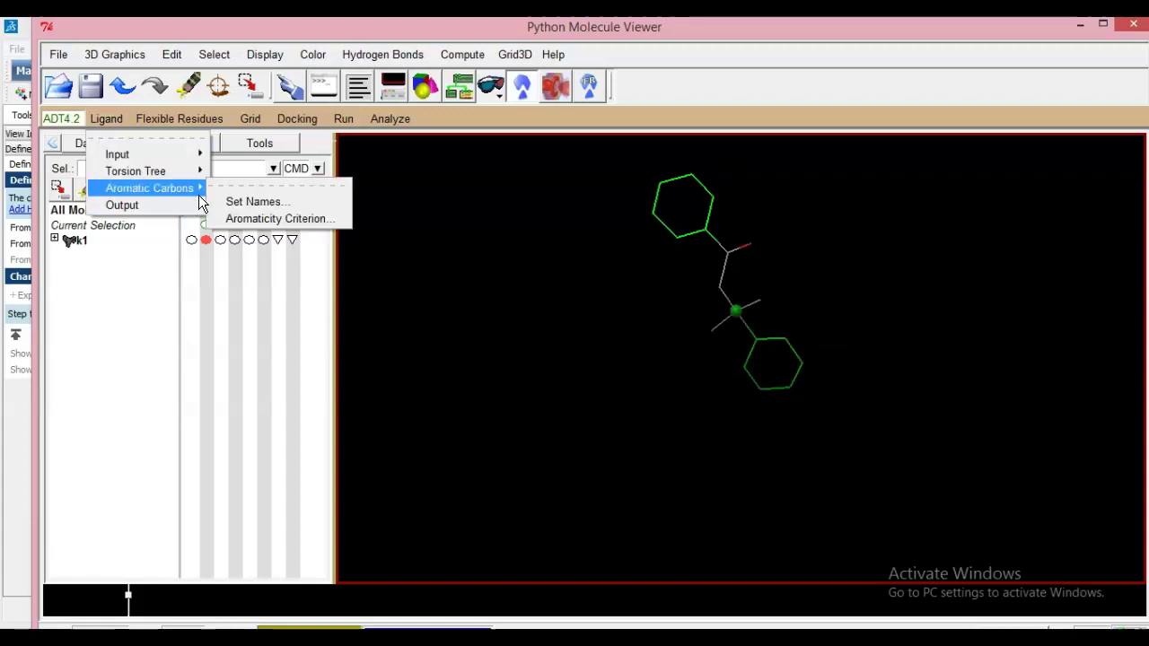
{"action": "left_click", "coordinate": [273, 219]}
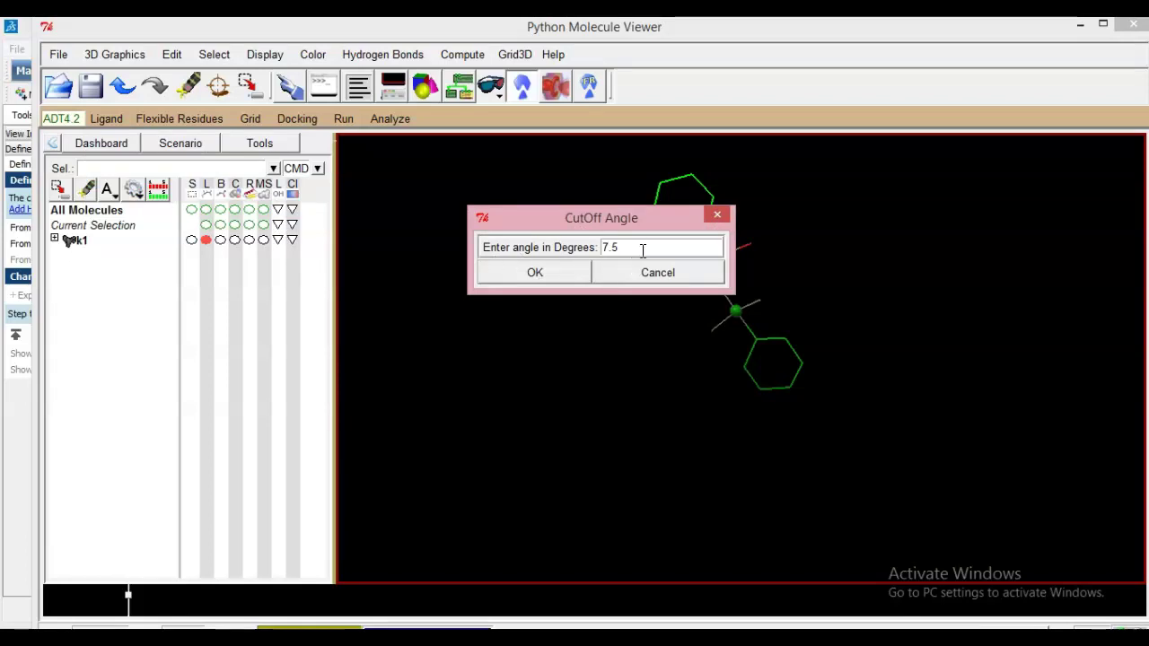
{"action": "left_click", "coordinate": [567, 272]}
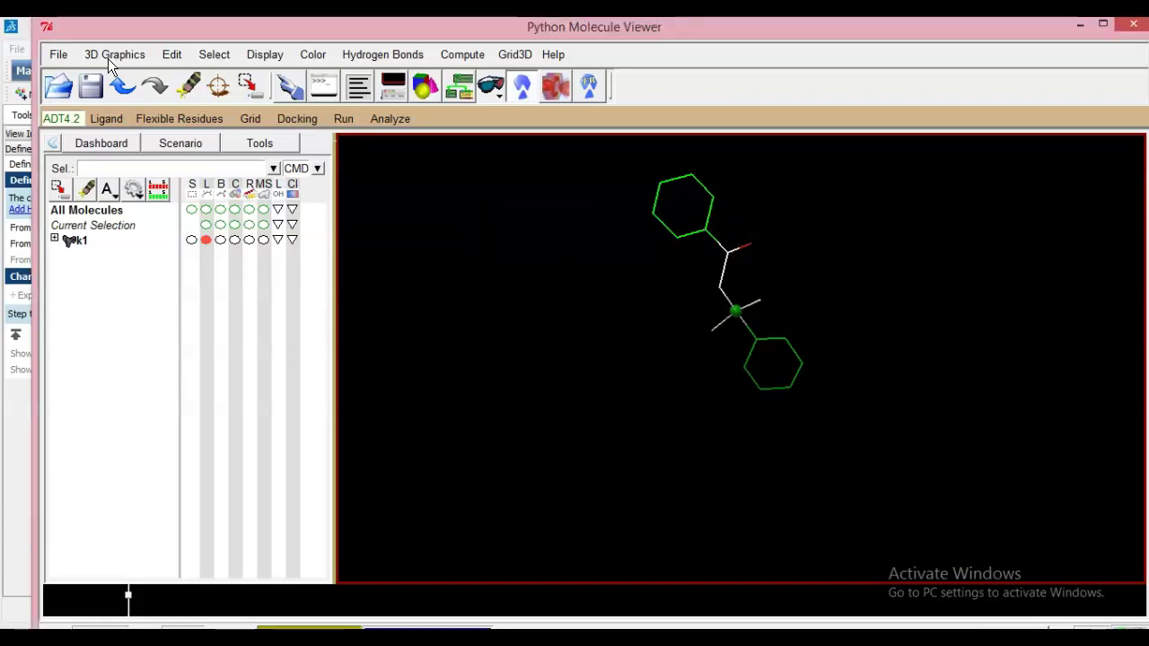
- Save the prepared ligand as k1 in PDBQT format in the Schrodinger folder
{"action": "left_click", "coordinate": [110, 120]}
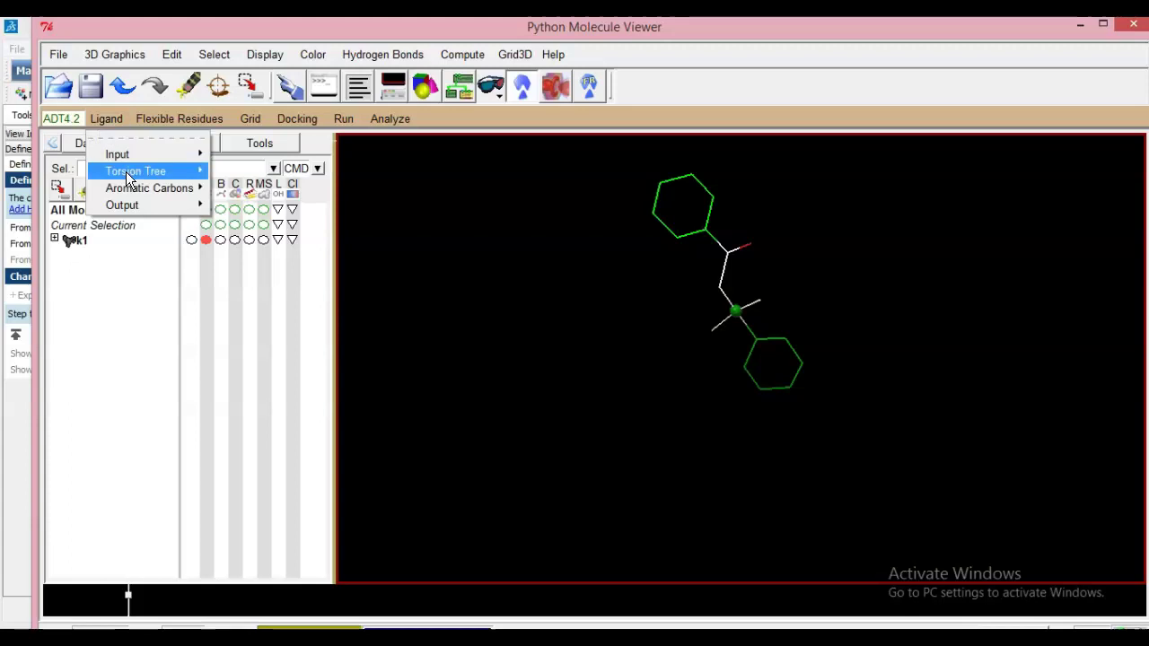
{"action": "mouse_move", "coordinate": [146, 206]}
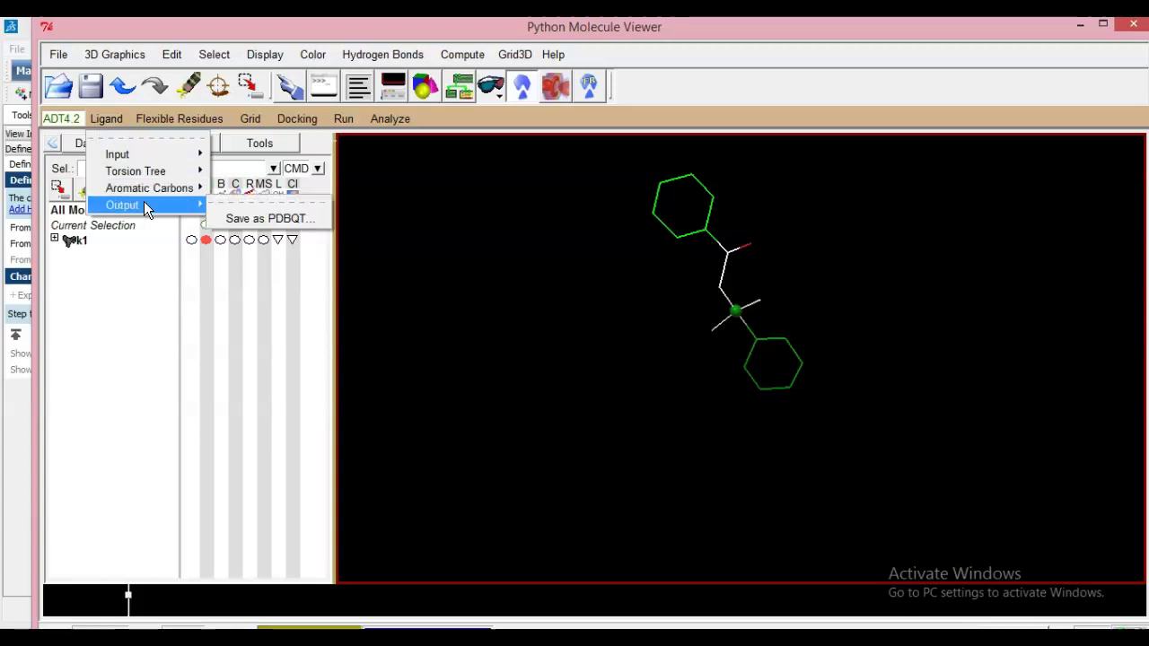
{"action": "left_click", "coordinate": [269, 219]}
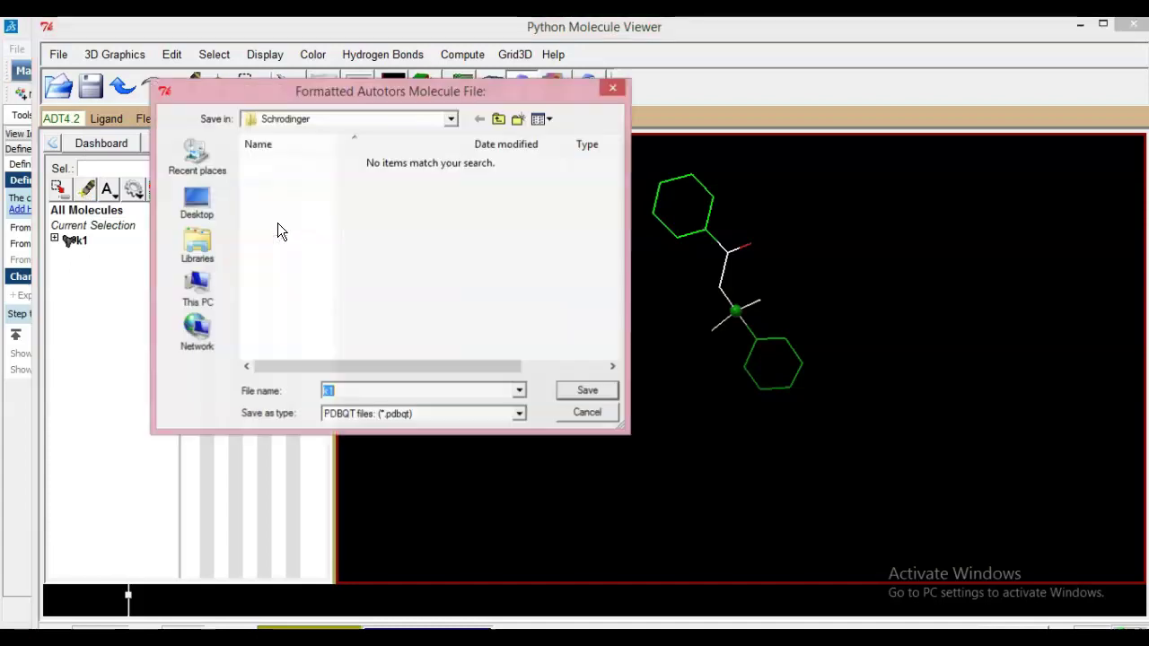
{"action": "left_click", "coordinate": [348, 391]}
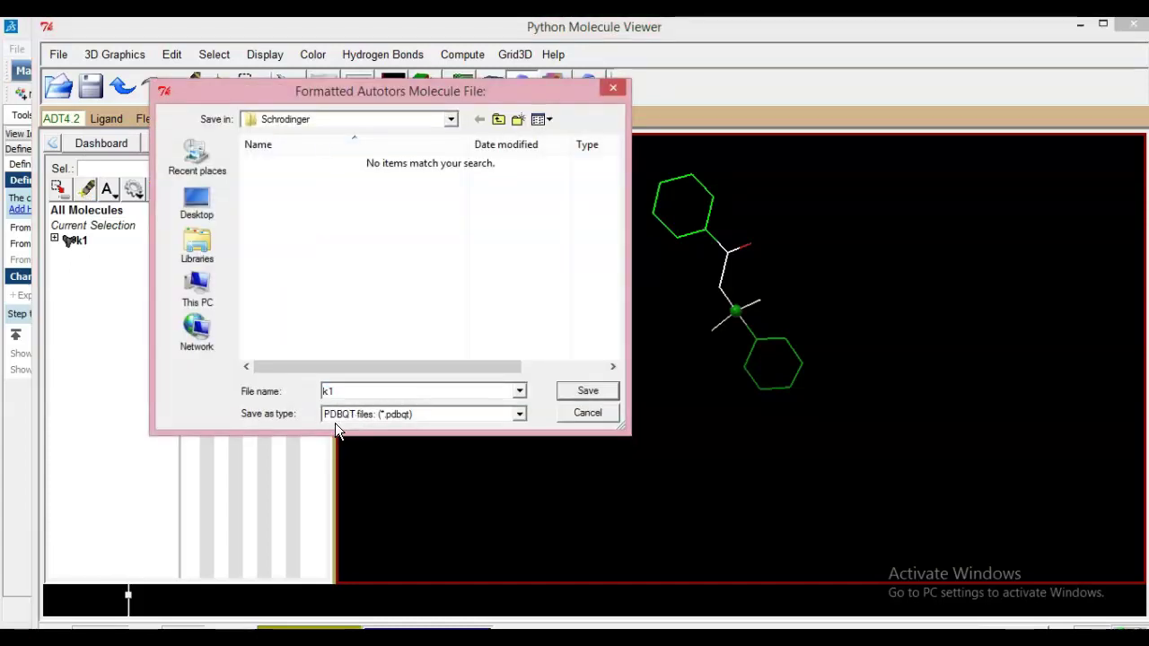
{"action": "left_click", "coordinate": [587, 390]}
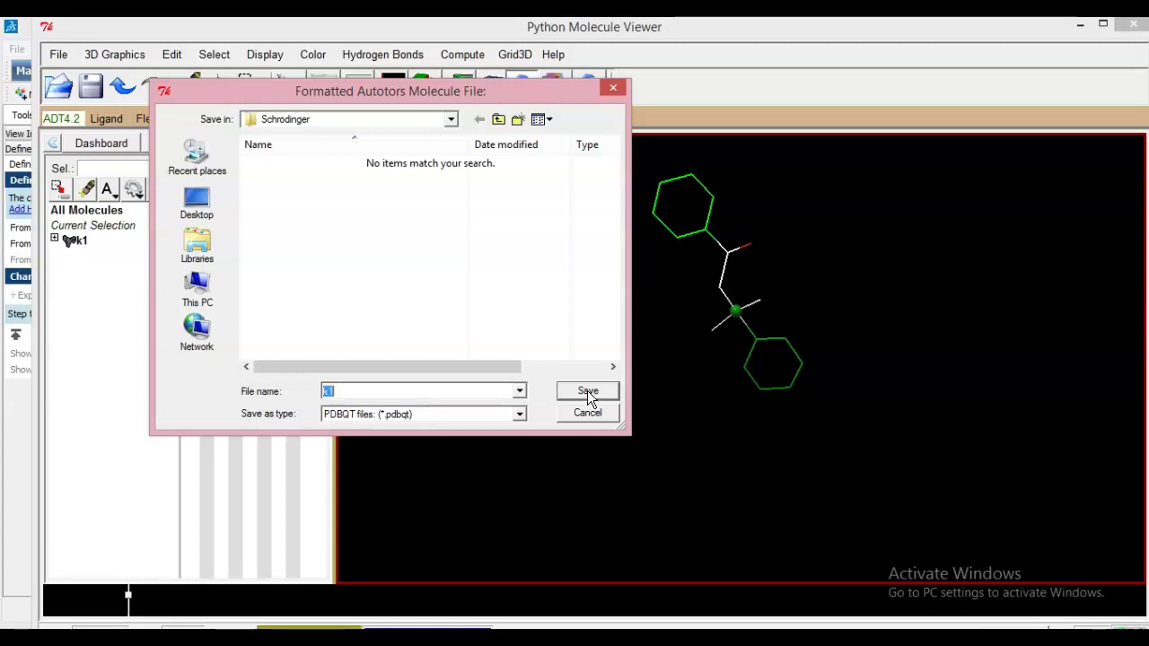